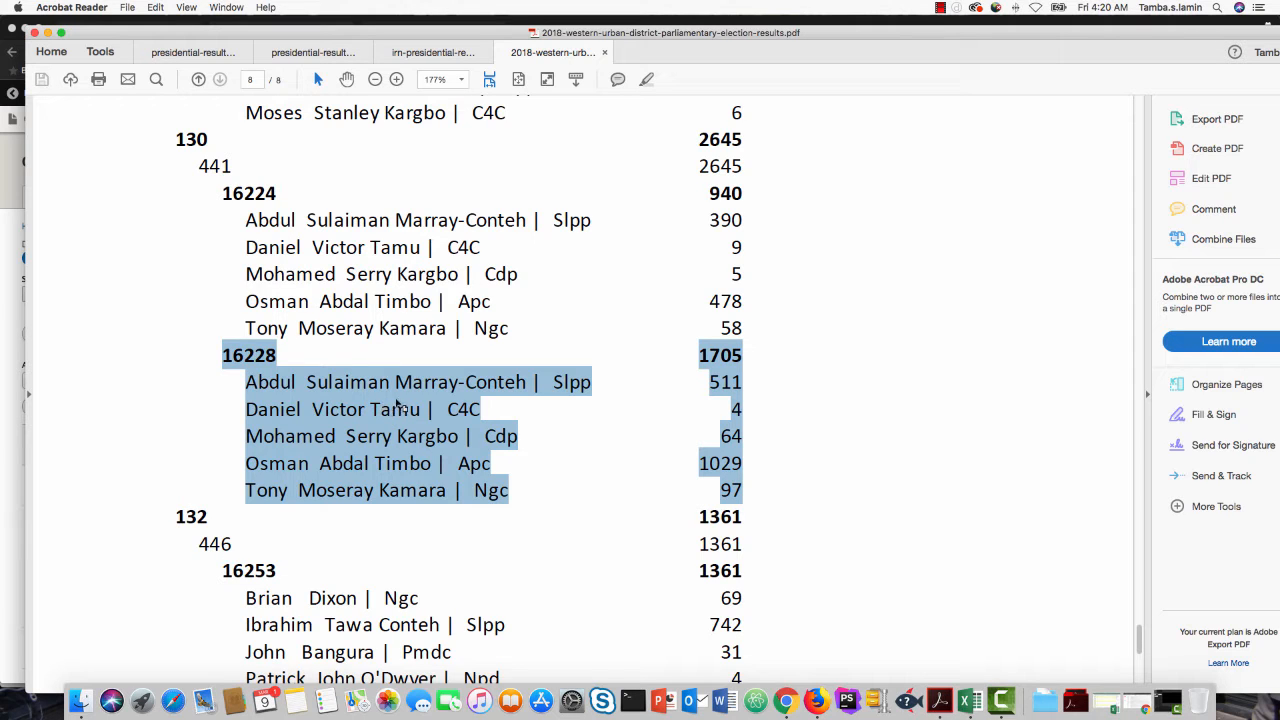
- Copy the polling centre code 16228 from the western urban district parliamentary results PDF
left_click(351, 384)
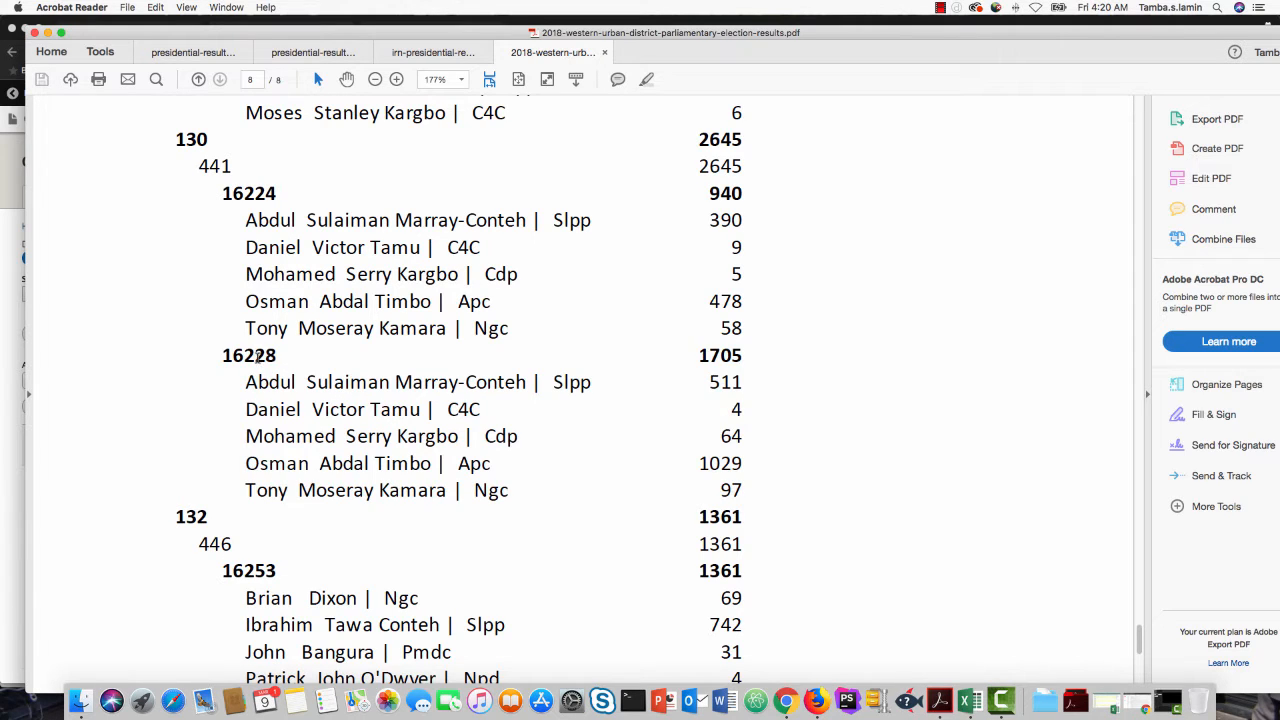
double_click(255, 362)
left_click(232, 359)
left_click_drag(227, 356, 592, 382)
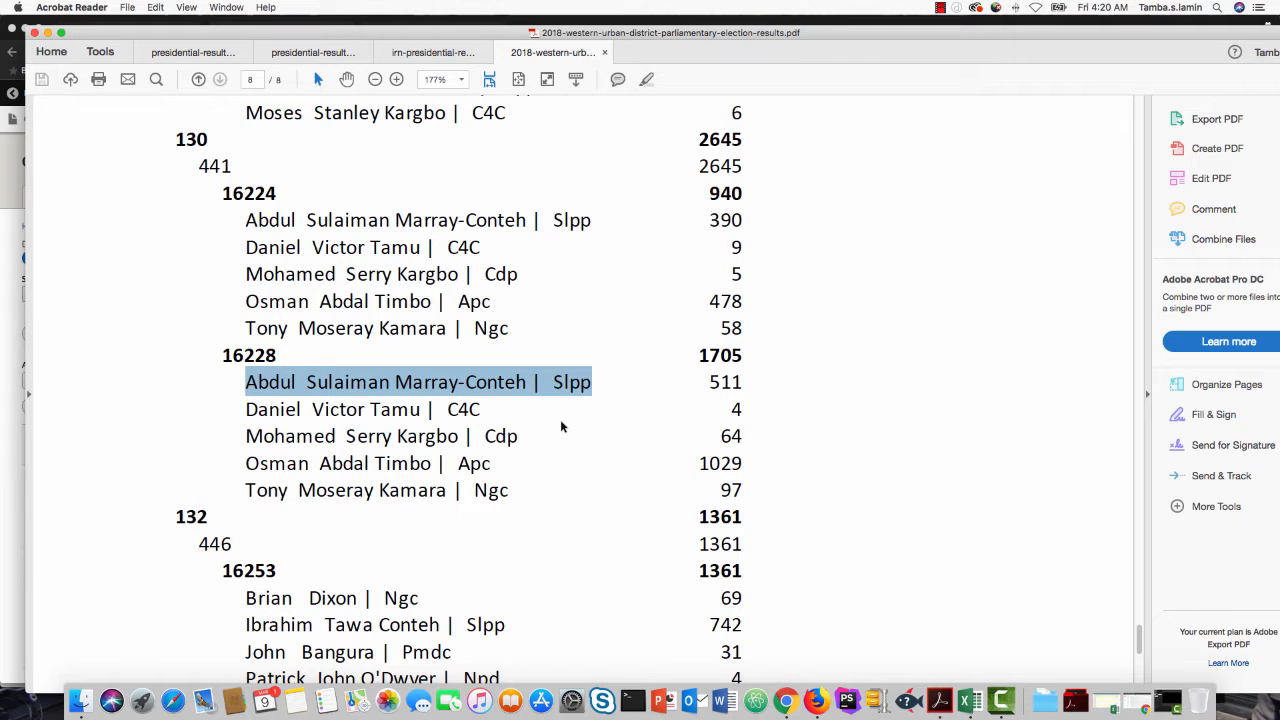
double_click(249, 356)
key("super+c")
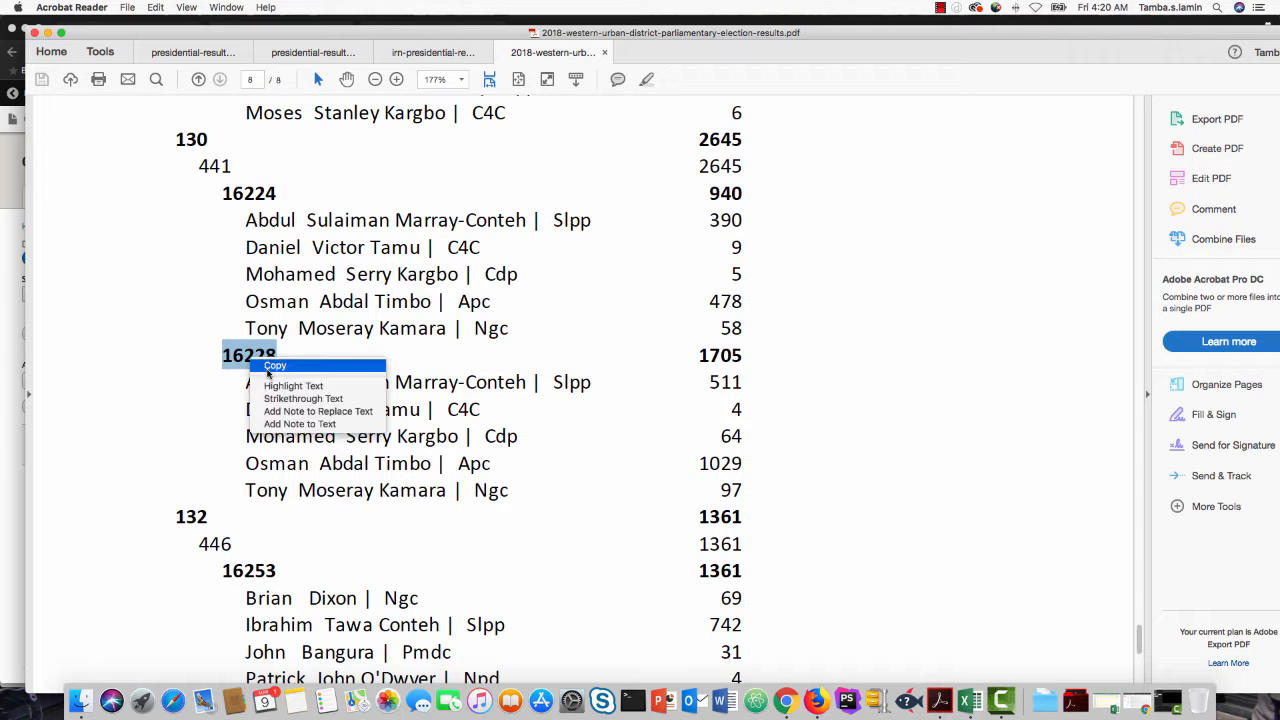
- Switch to the election data site in Chrome and filter the presidential polling centre results by polling centre 16228
left_click_drag(291, 34, 1279, 190)
left_click(255, 335)
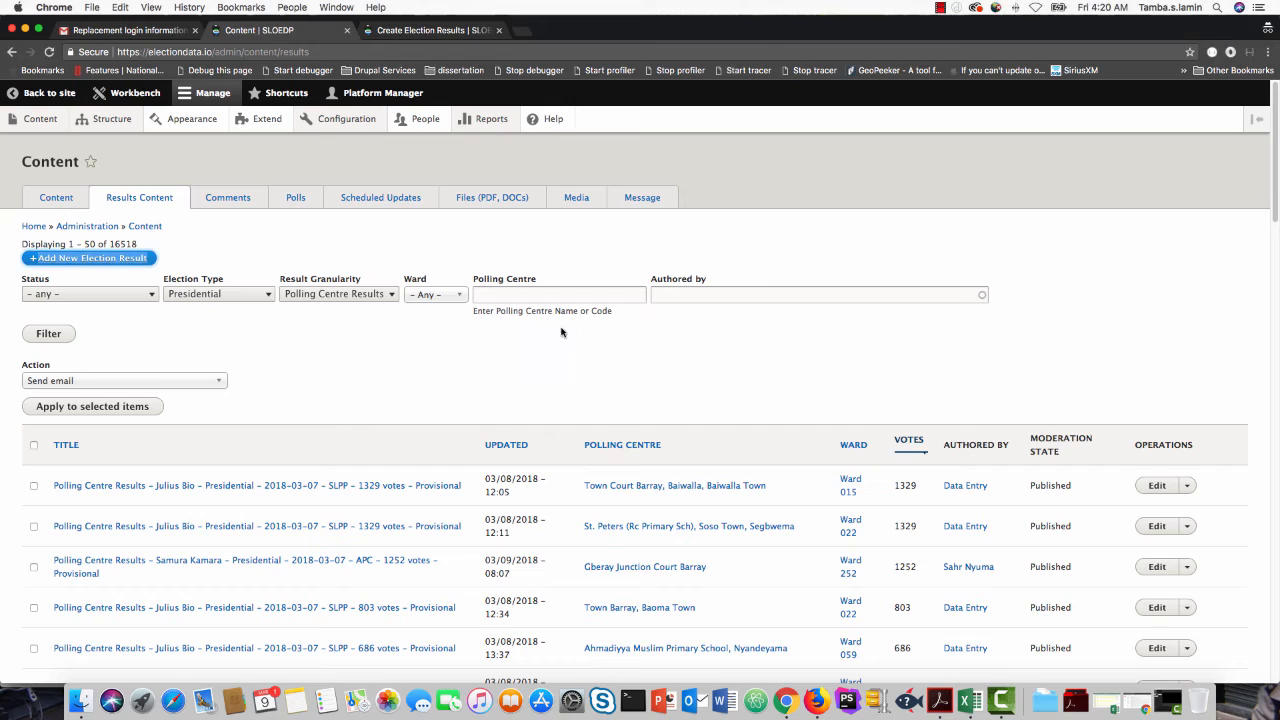
left_click(499, 293)
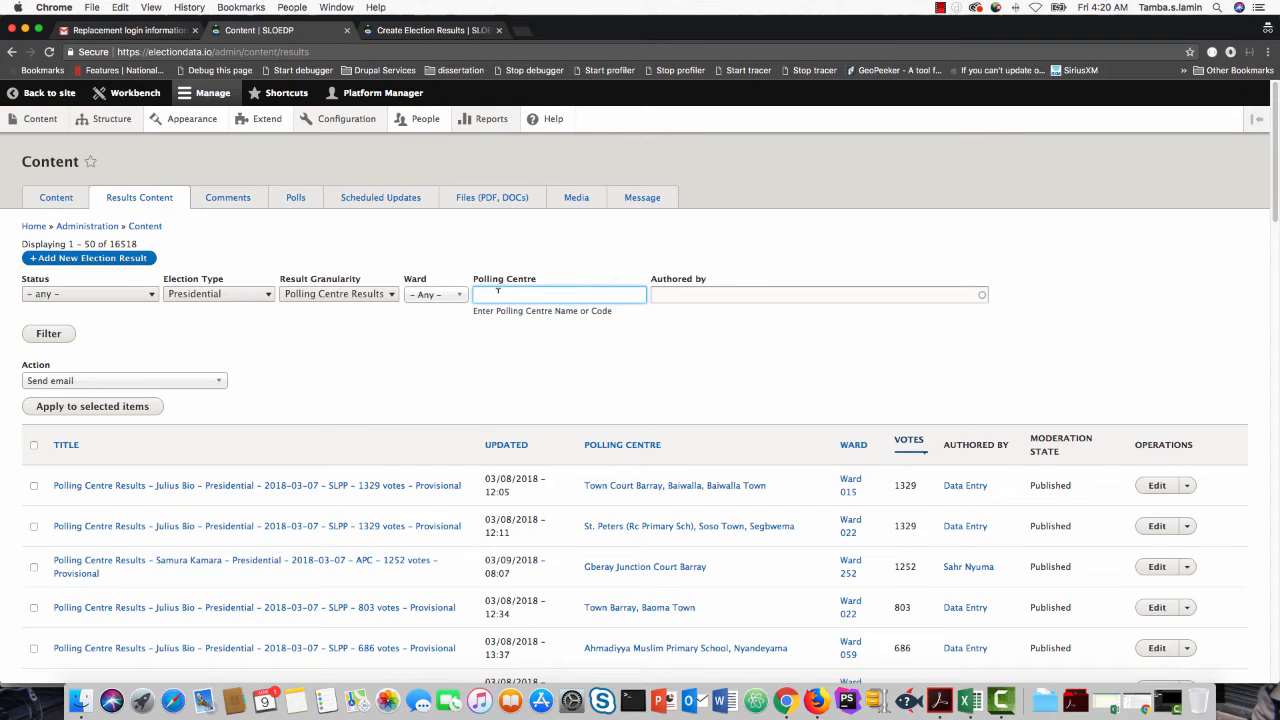
type("16228")
left_click(55, 336)
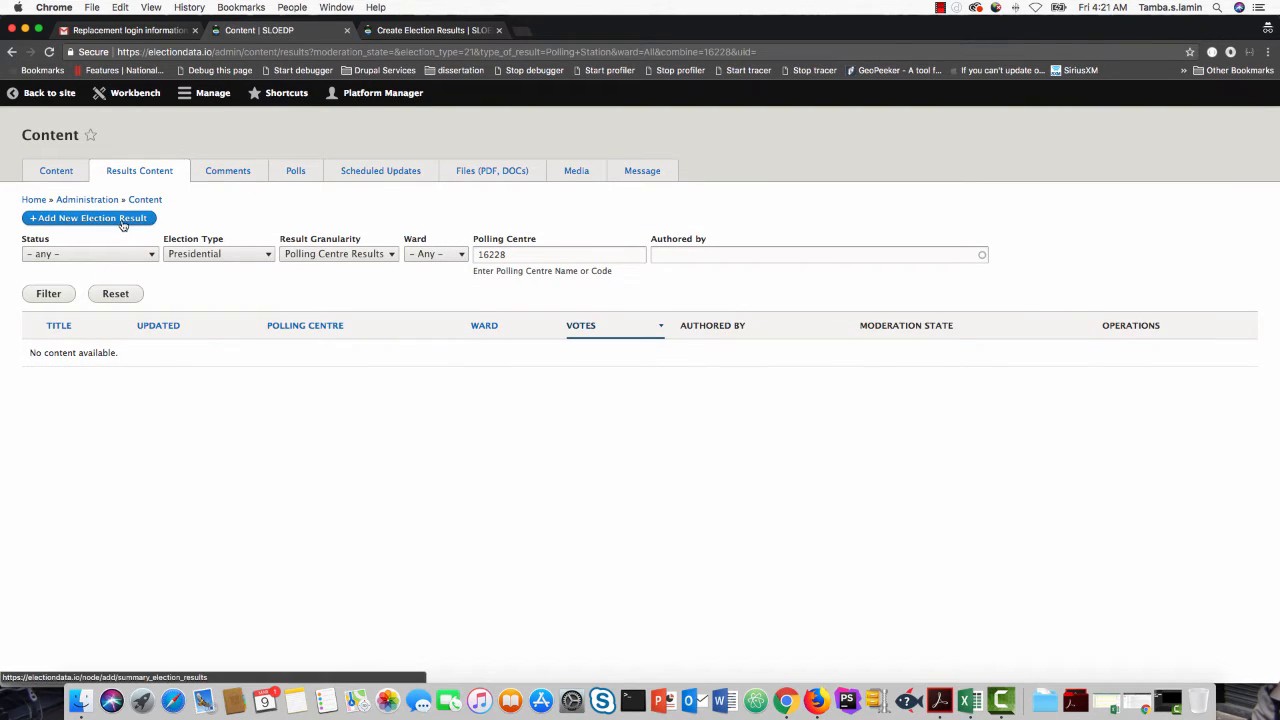
- Start a new election result, enter 16228 as its polling centre, and copy the code from the field
left_click(88, 219)
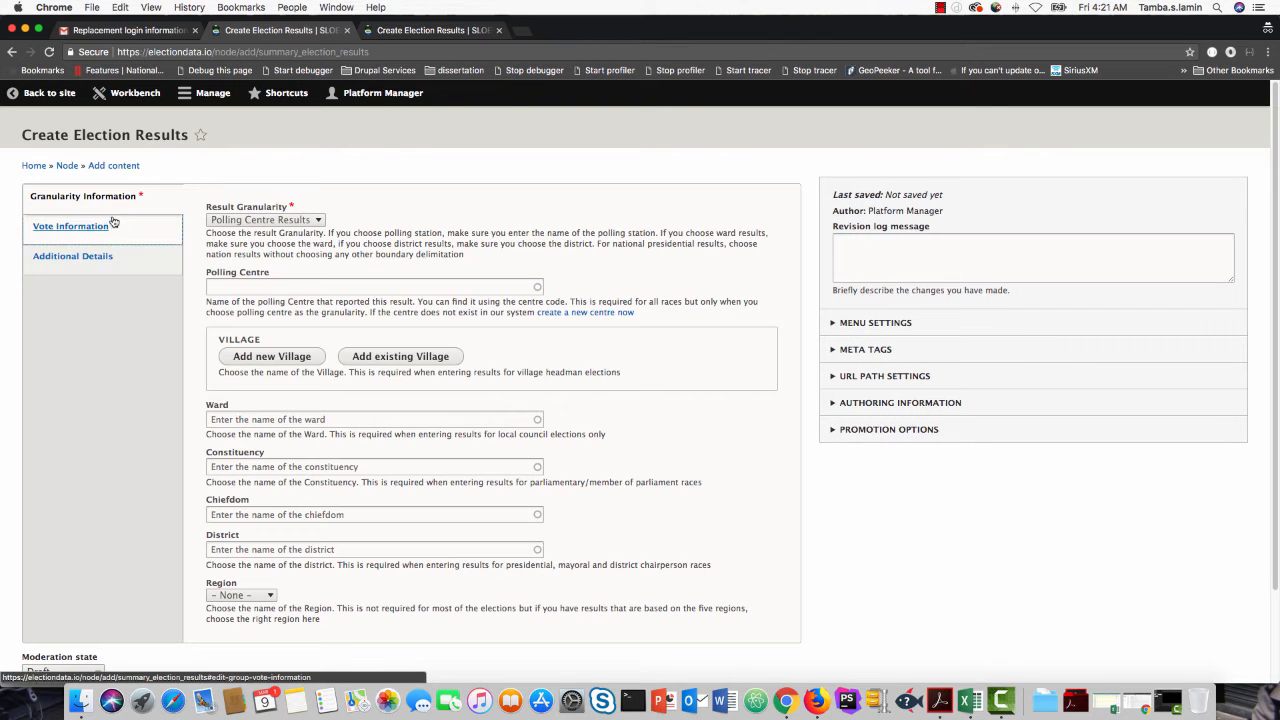
left_click(230, 287)
right_click(230, 287)
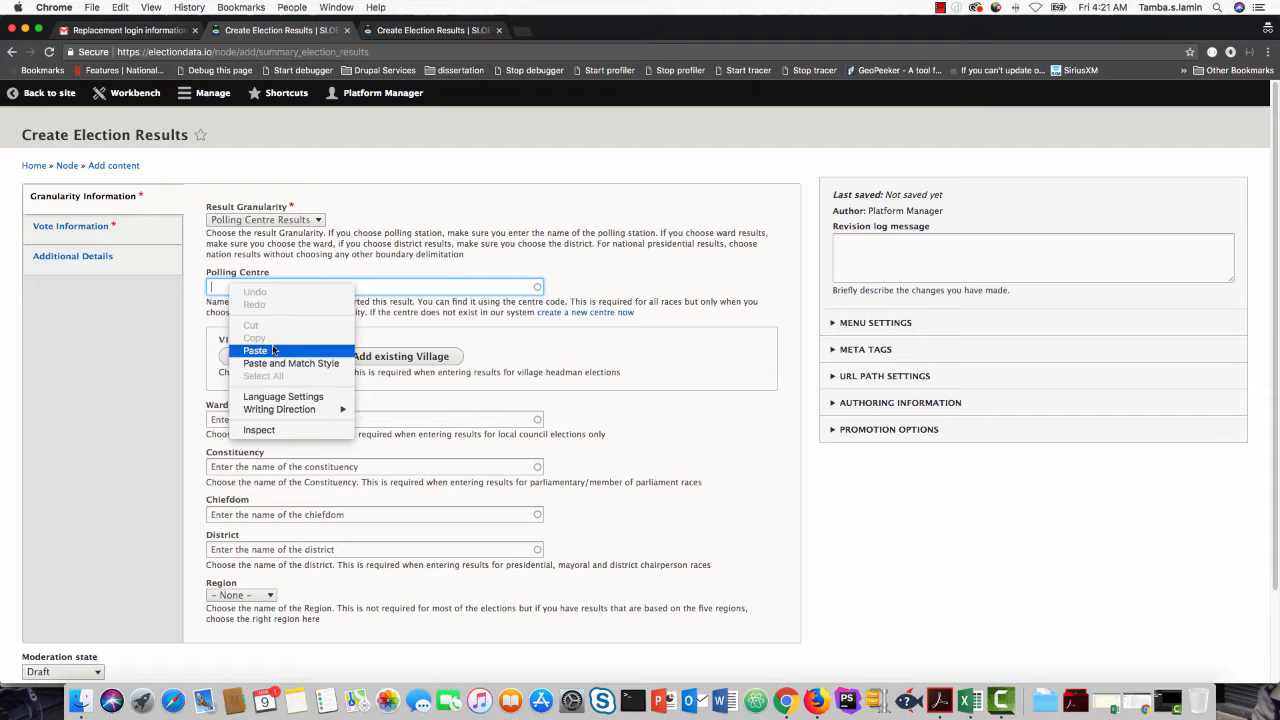
left_click(273, 350)
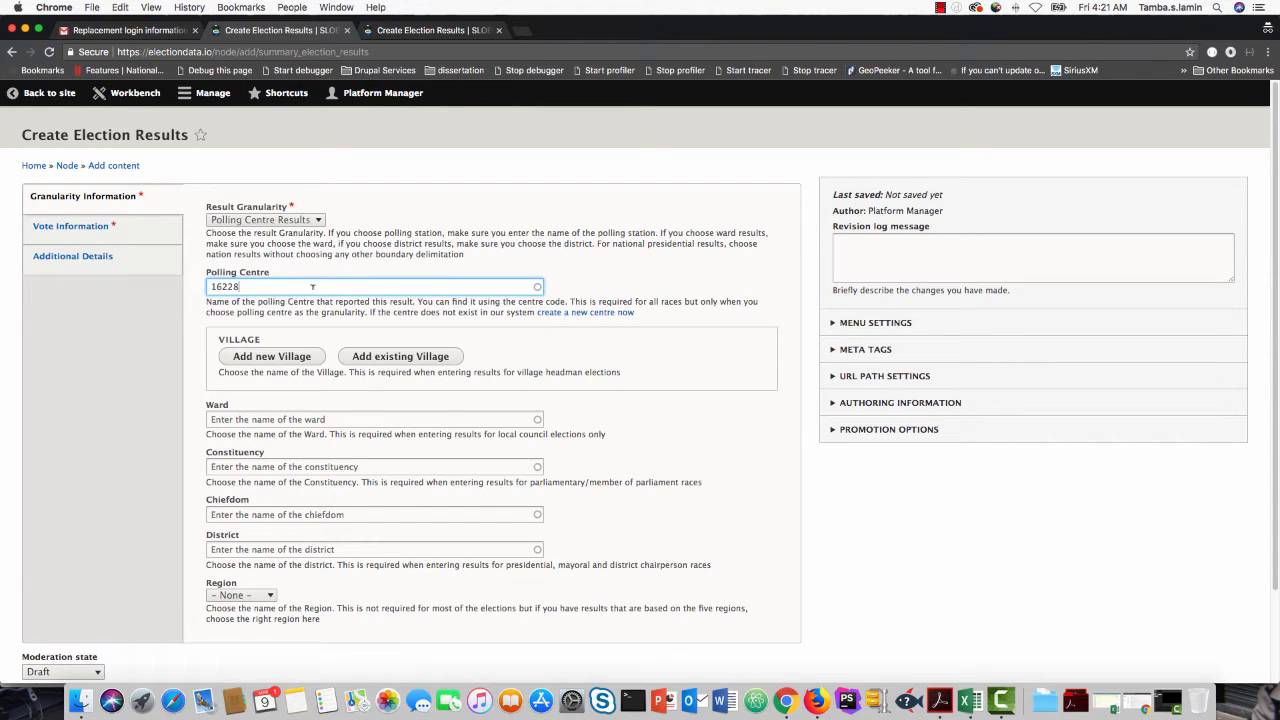
left_click_drag(267, 288, 205, 285)
right_click(218, 285)
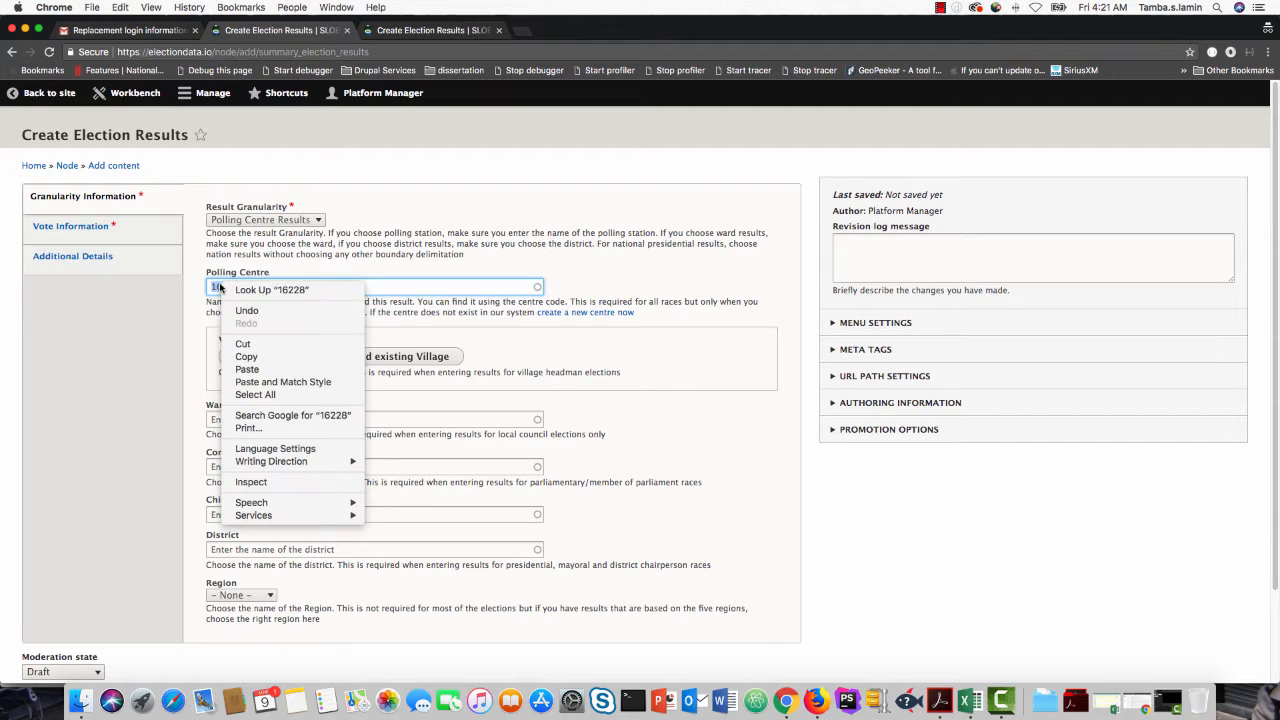
left_click(254, 358)
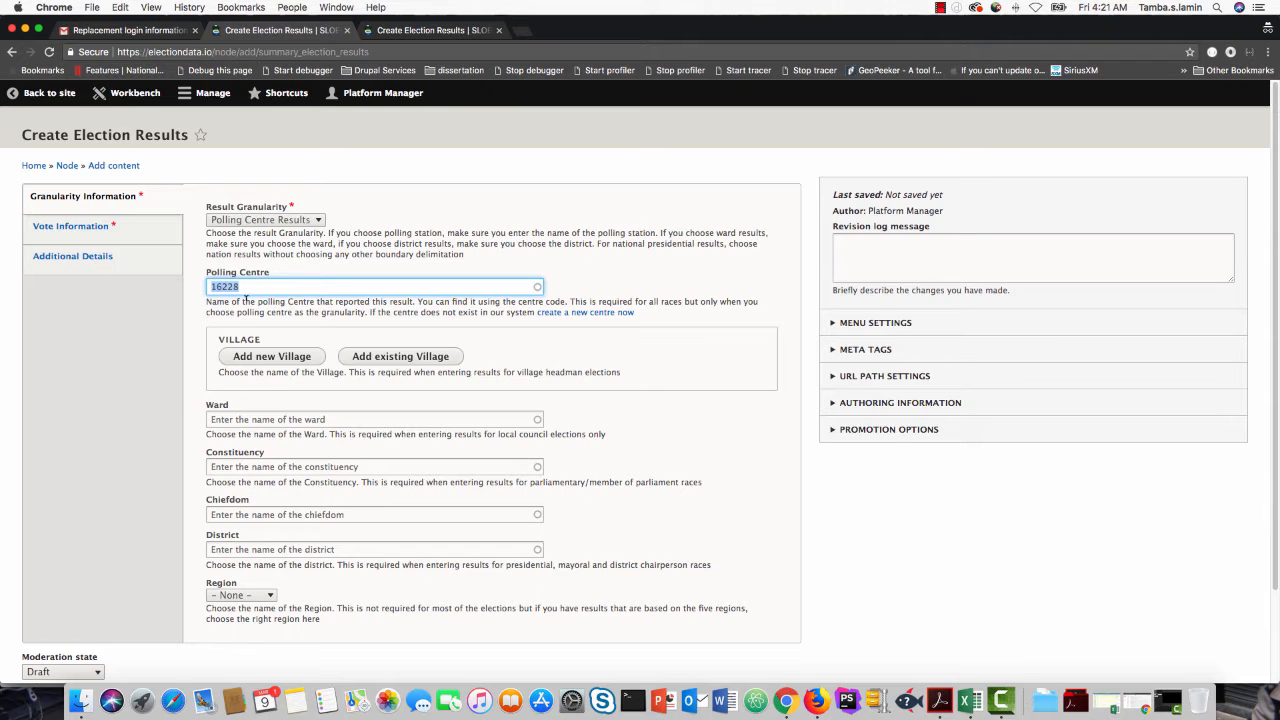
- Open list-of-polling-station-for-sierra-leone-2018-general-elections.xlsx from the Desktop's North-west folder and dismiss the Excel alert
left_click(84, 701)
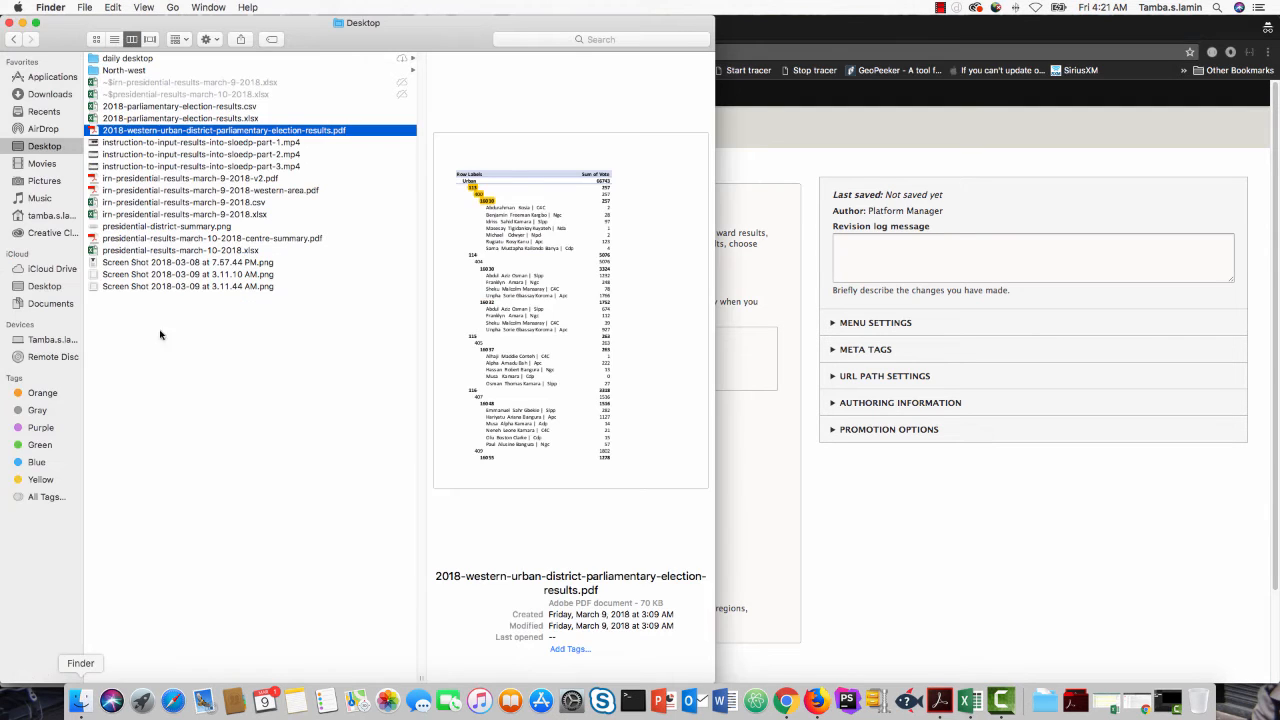
left_click(118, 71)
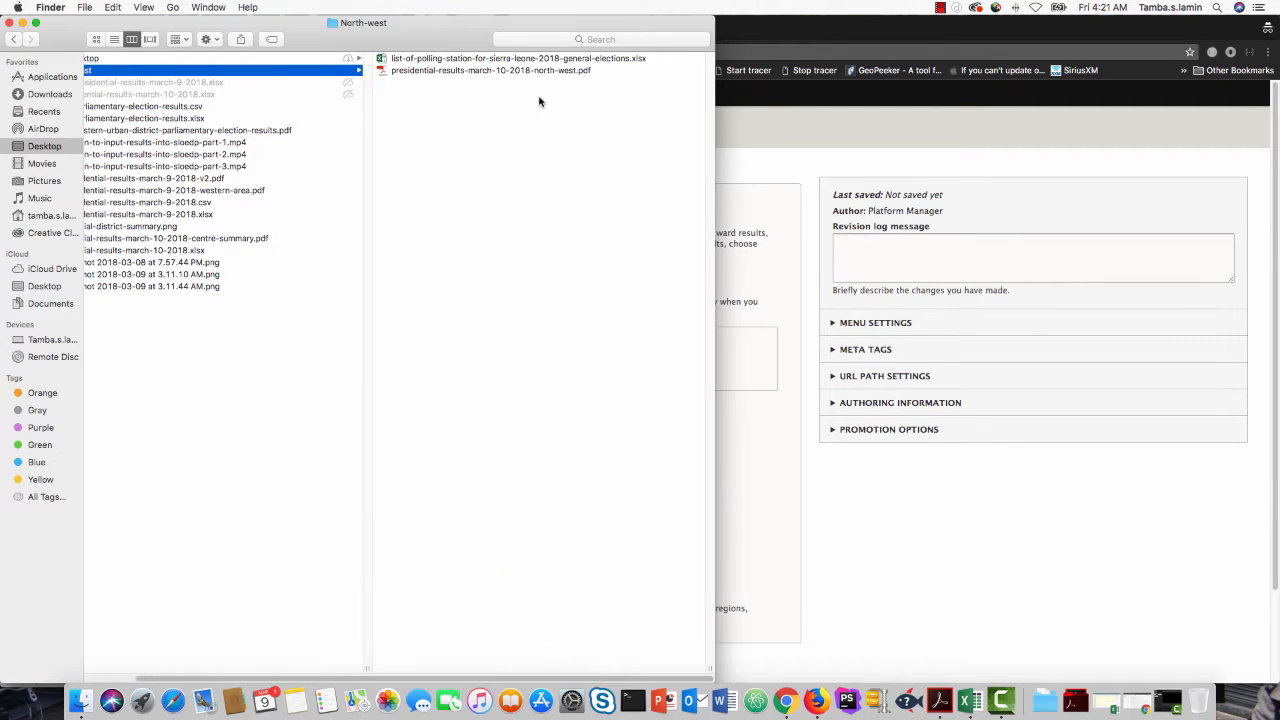
left_click(503, 62)
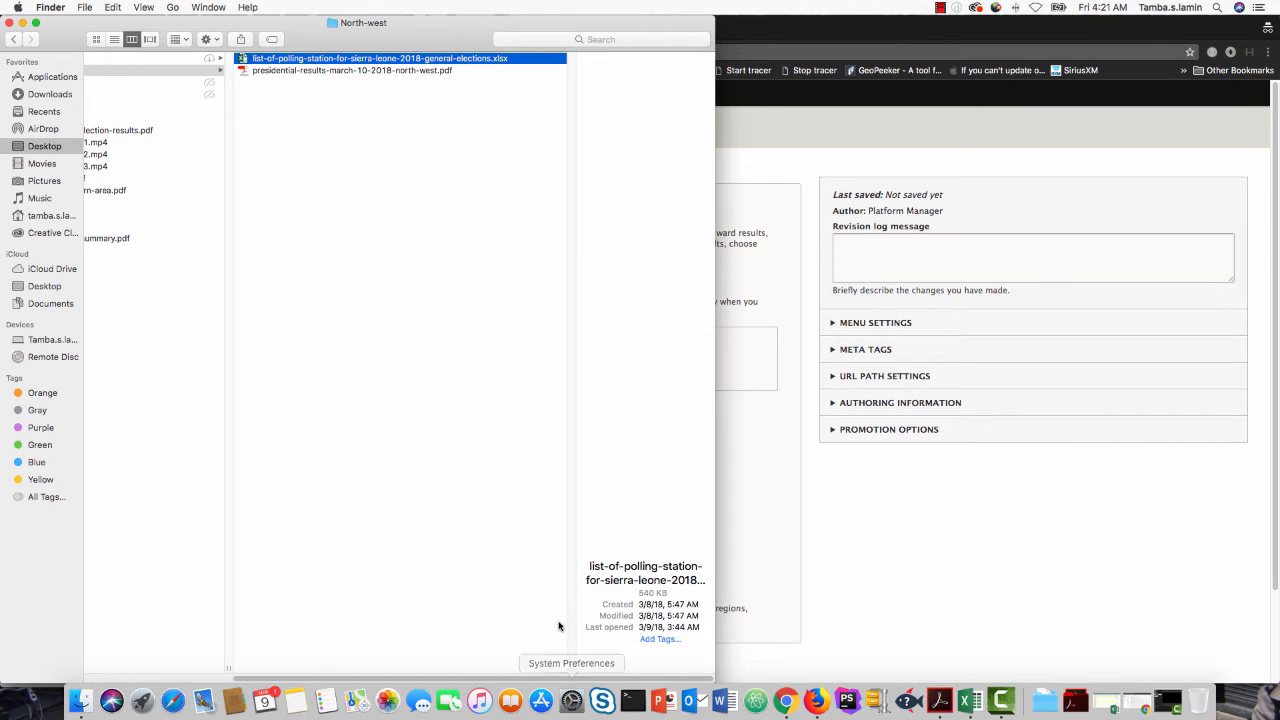
left_click_drag(571, 667, 688, 650)
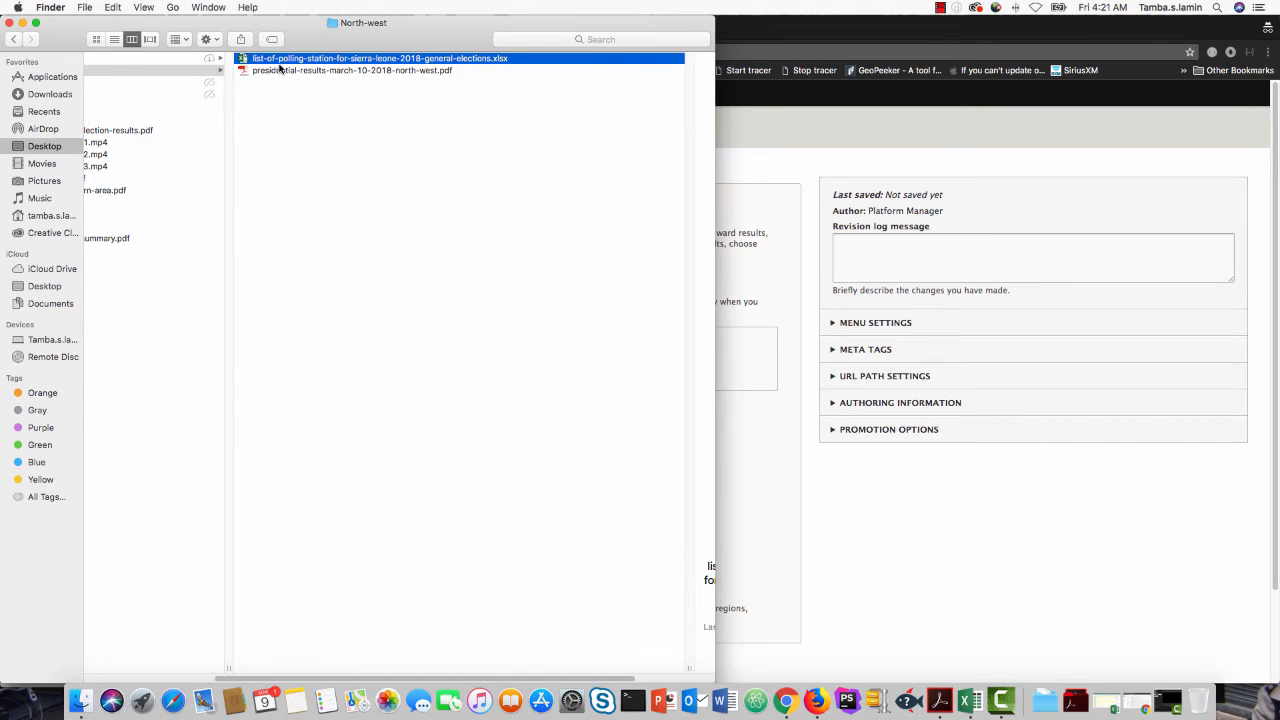
double_click(370, 64)
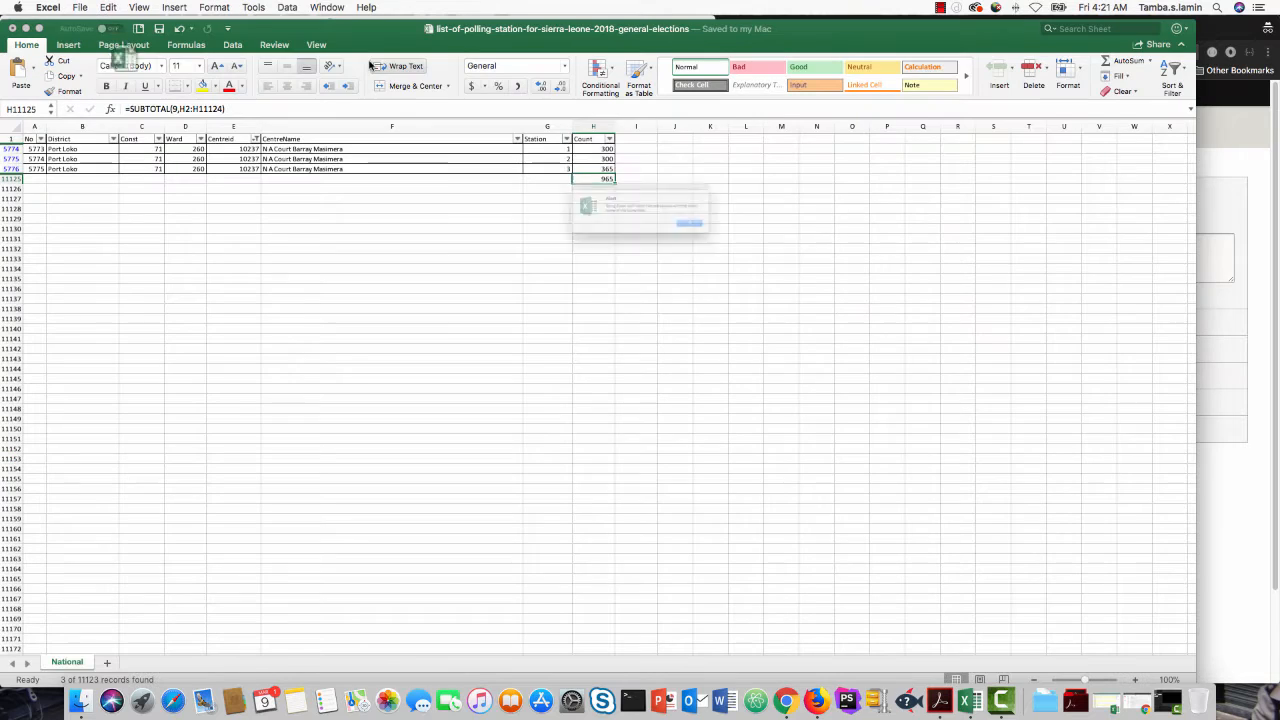
left_click(756, 241)
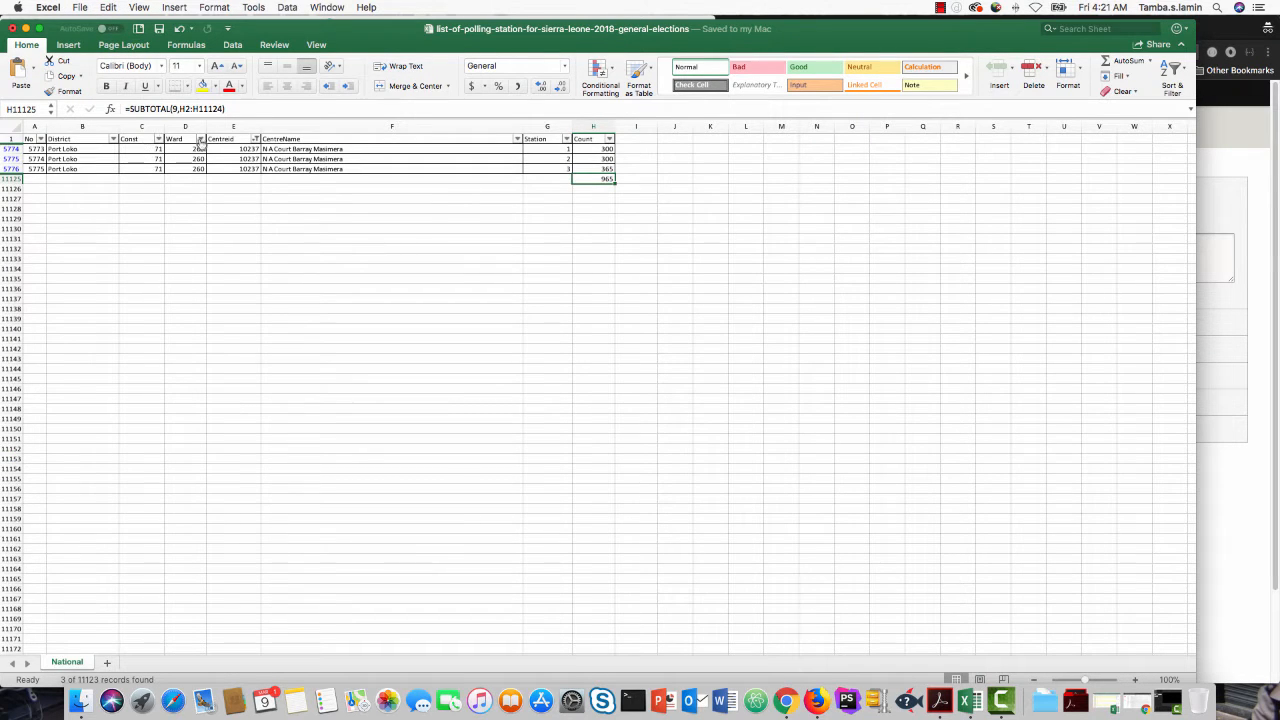
- Filter the Centreid column of the polling station list to 16228
left_click(256, 139)
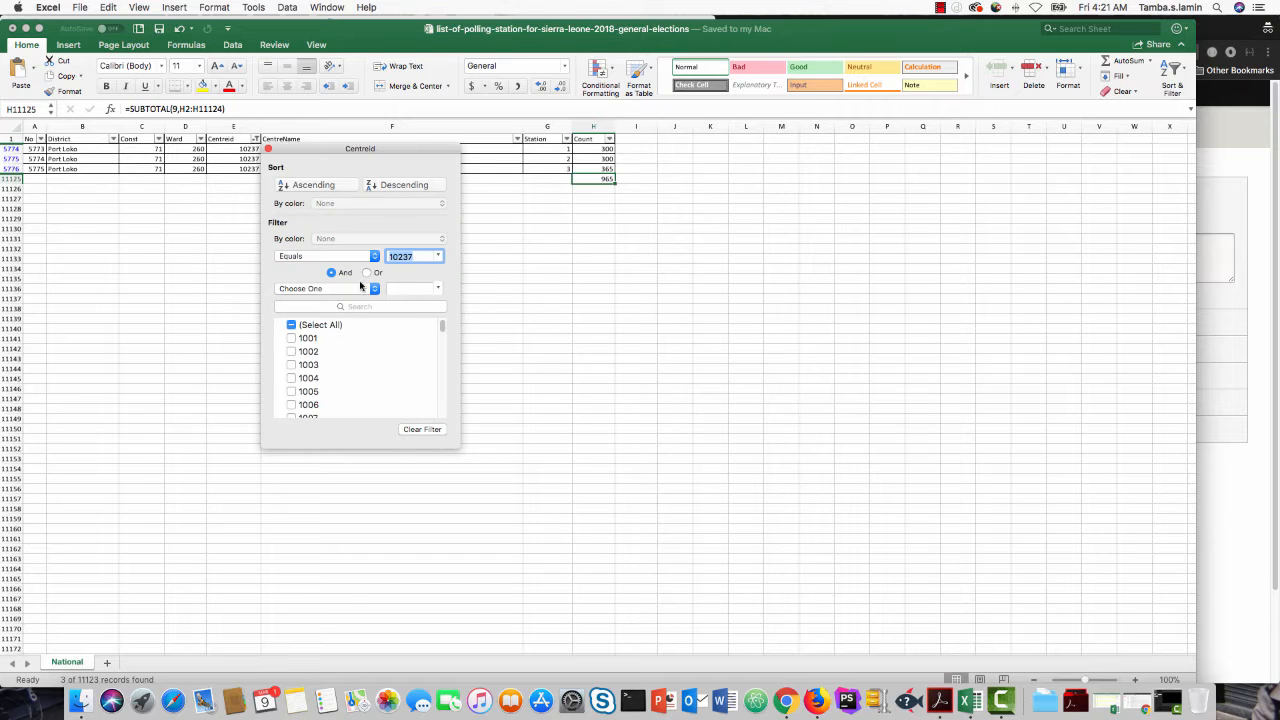
left_click(361, 304)
type("16228")
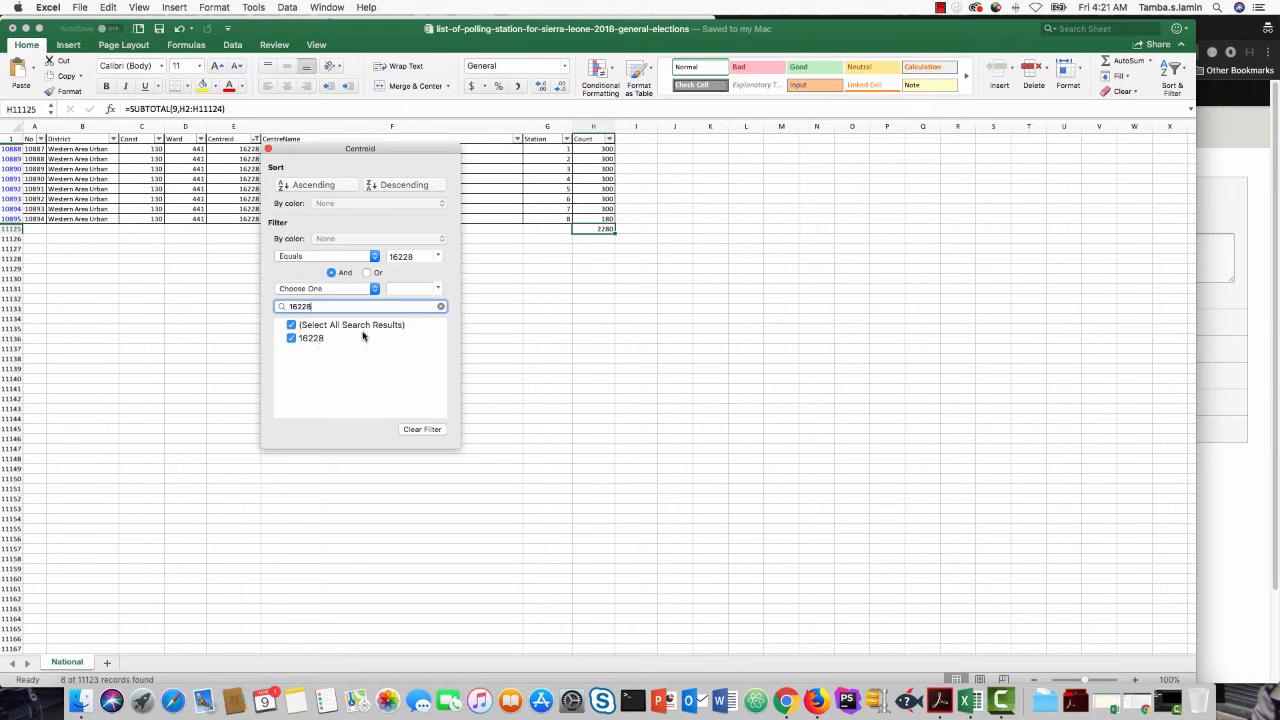
left_click(517, 266)
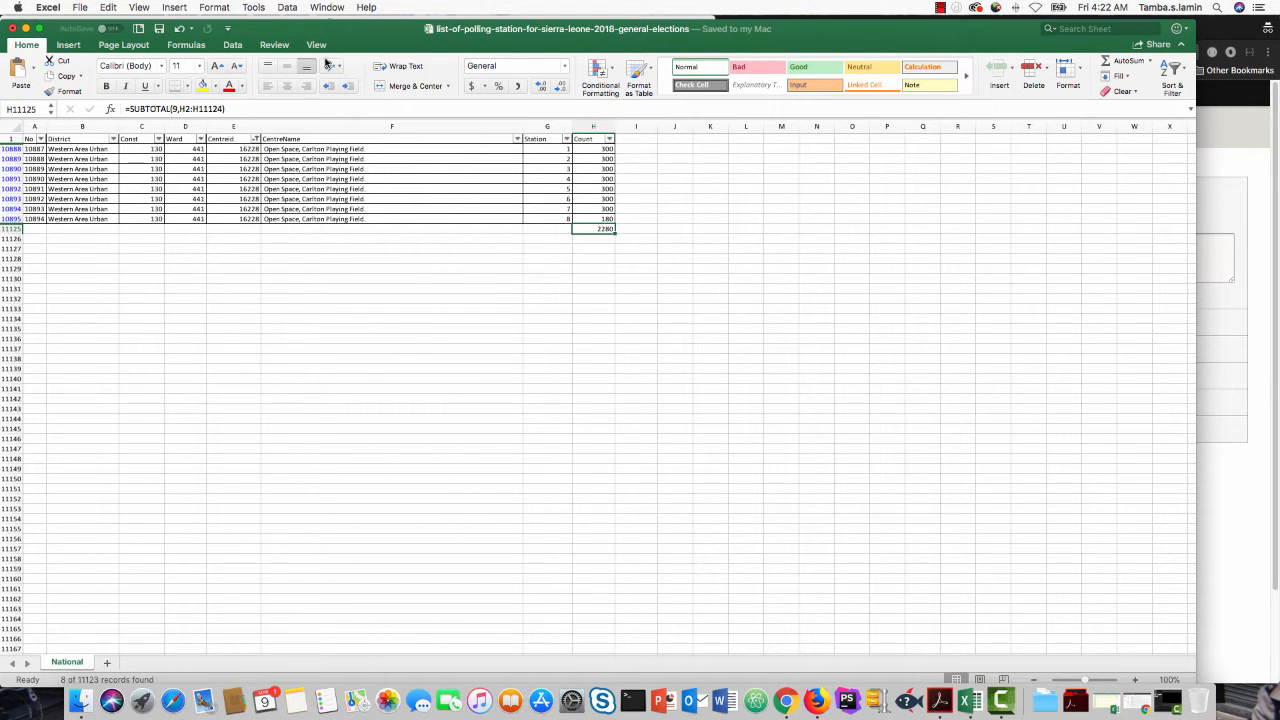
- Start creating a new centre on the election data site, with Open Space, Carlton Playing Field copied from the spreadsheet as its name
double_click(338, 149)
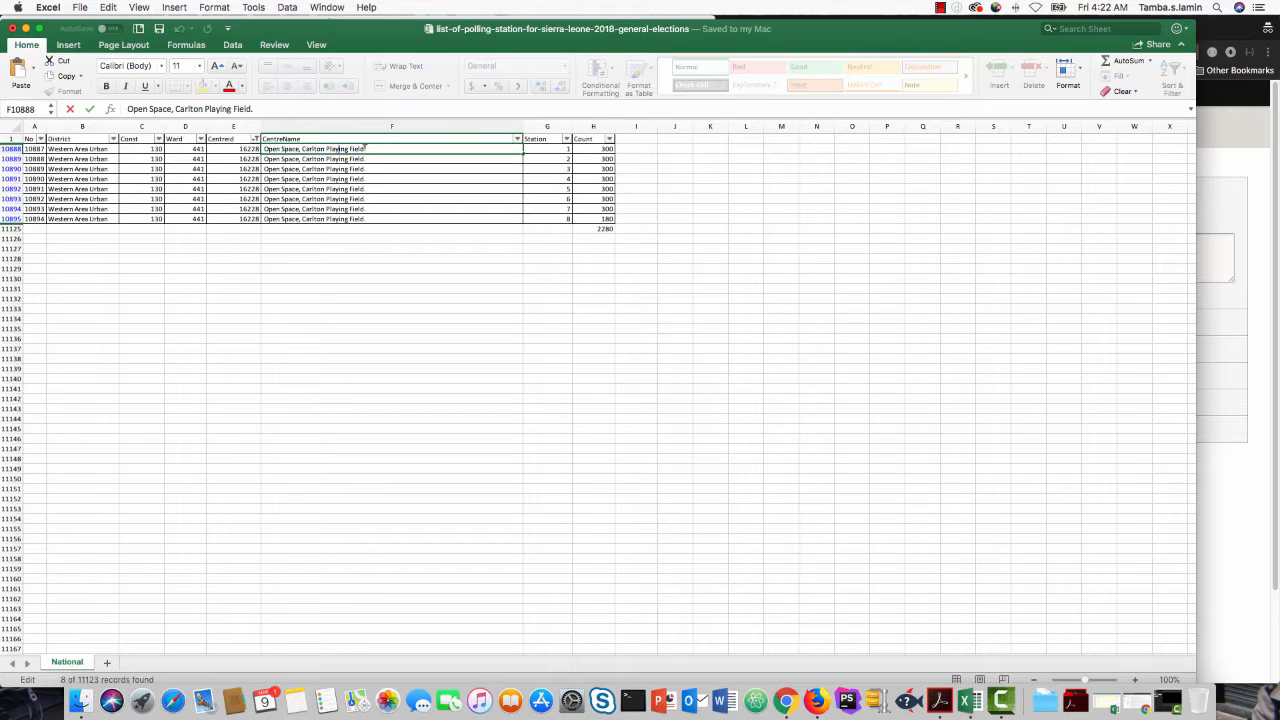
left_click_drag(367, 149, 268, 150)
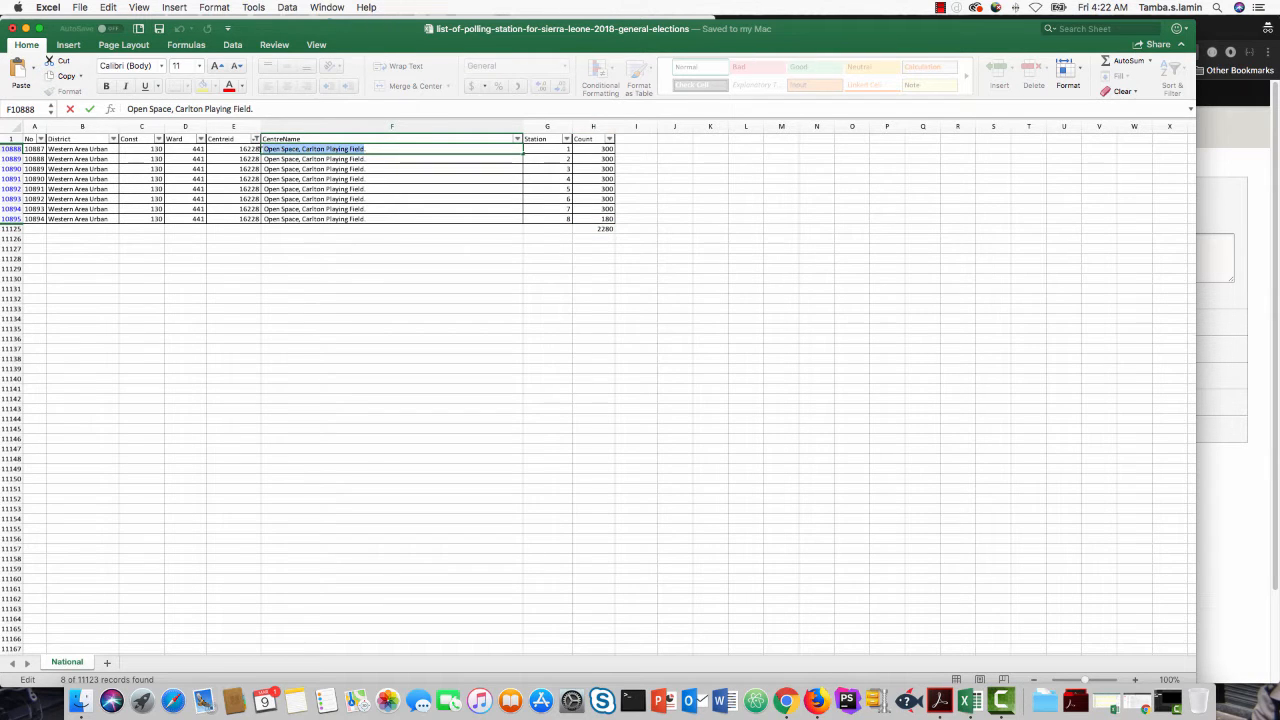
left_click(788, 708)
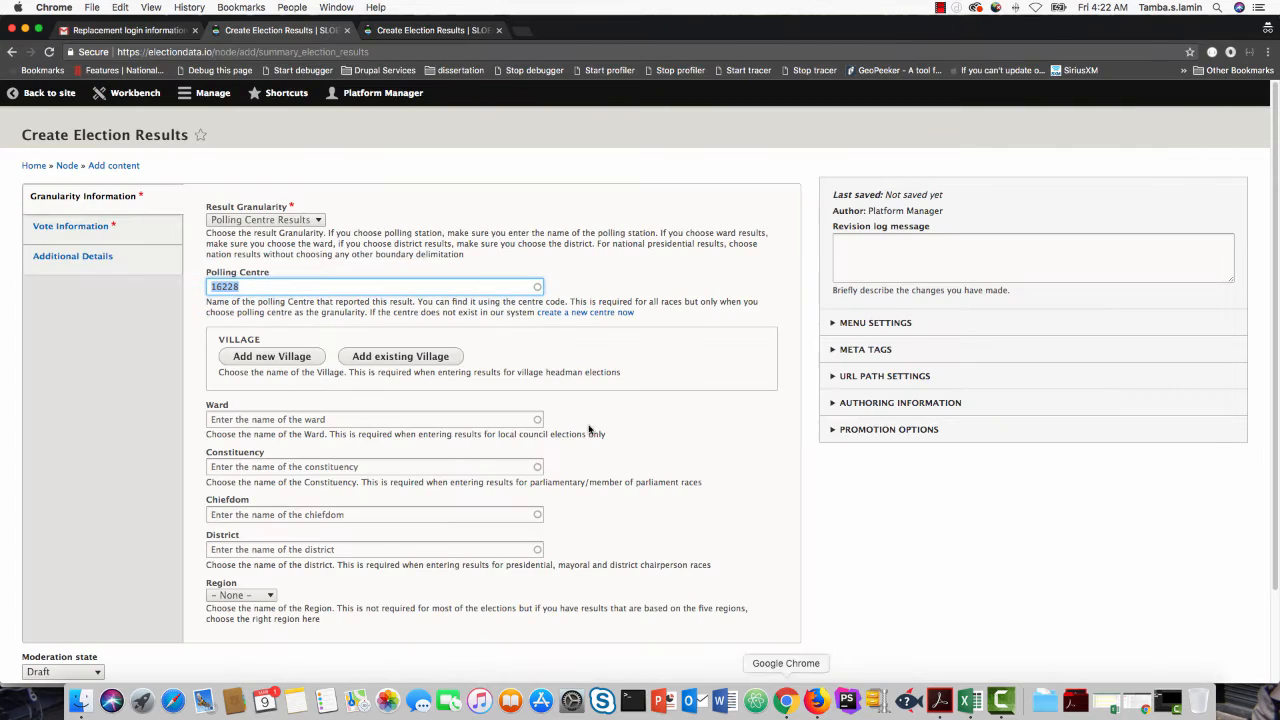
left_click(618, 315)
left_click(158, 233)
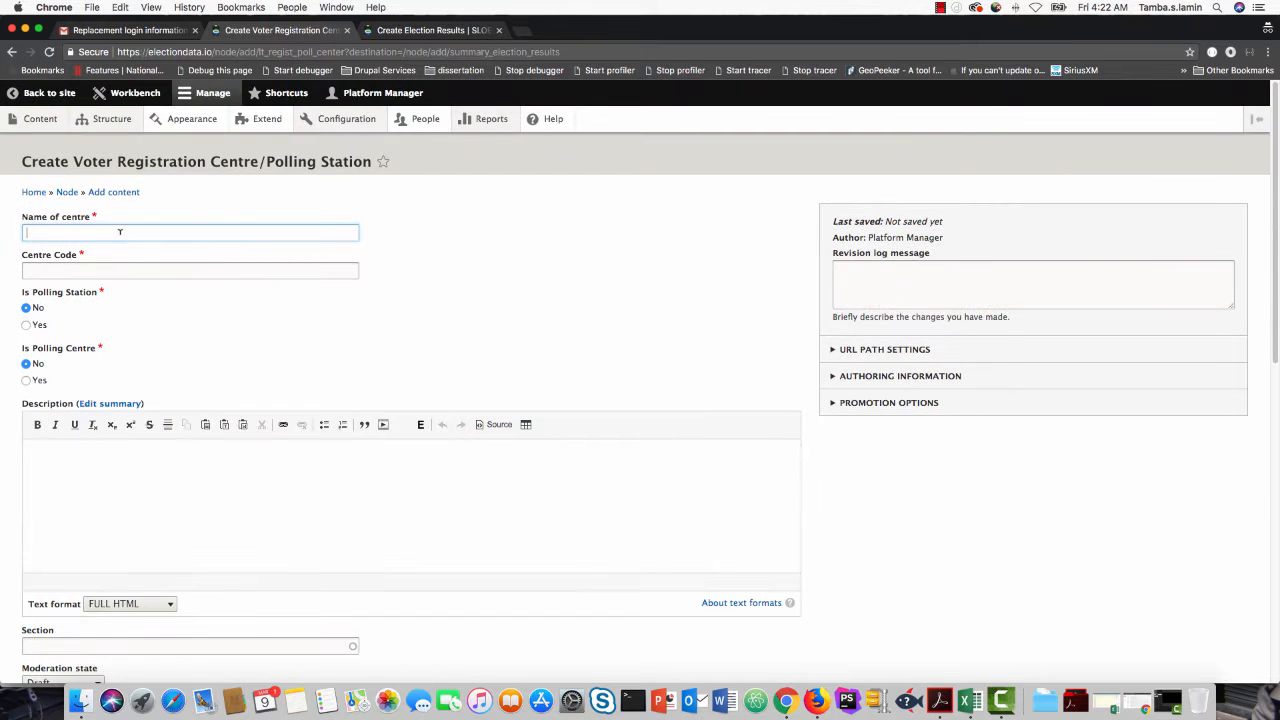
key("super+v")
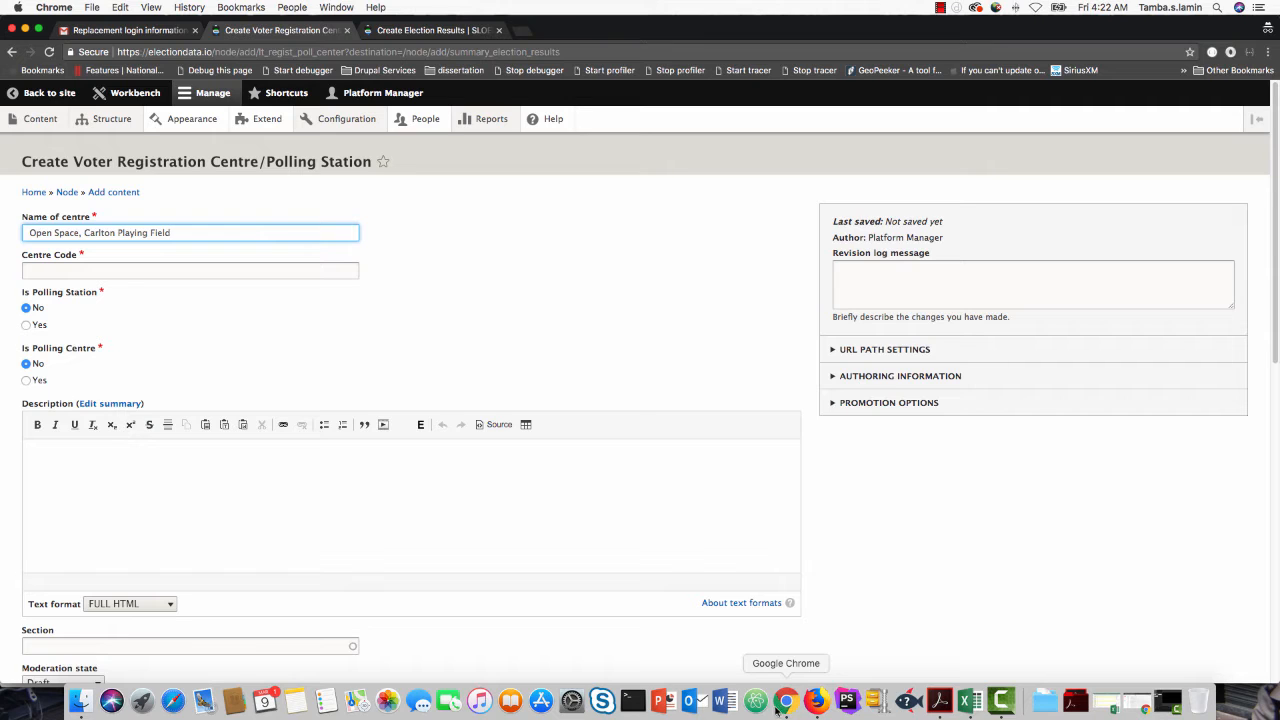
- Copy the Centreid 16228 from the spreadsheet into the new centre's Centre Code in Chrome
left_click(970, 705)
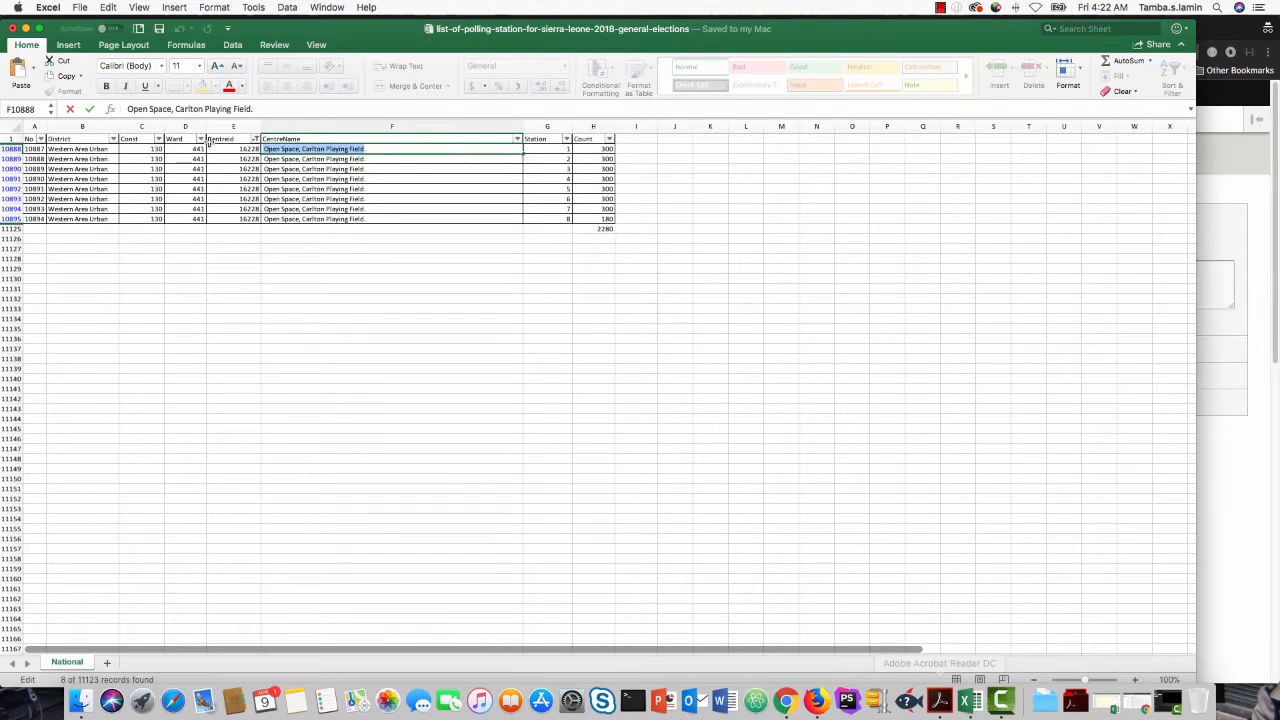
double_click(234, 148)
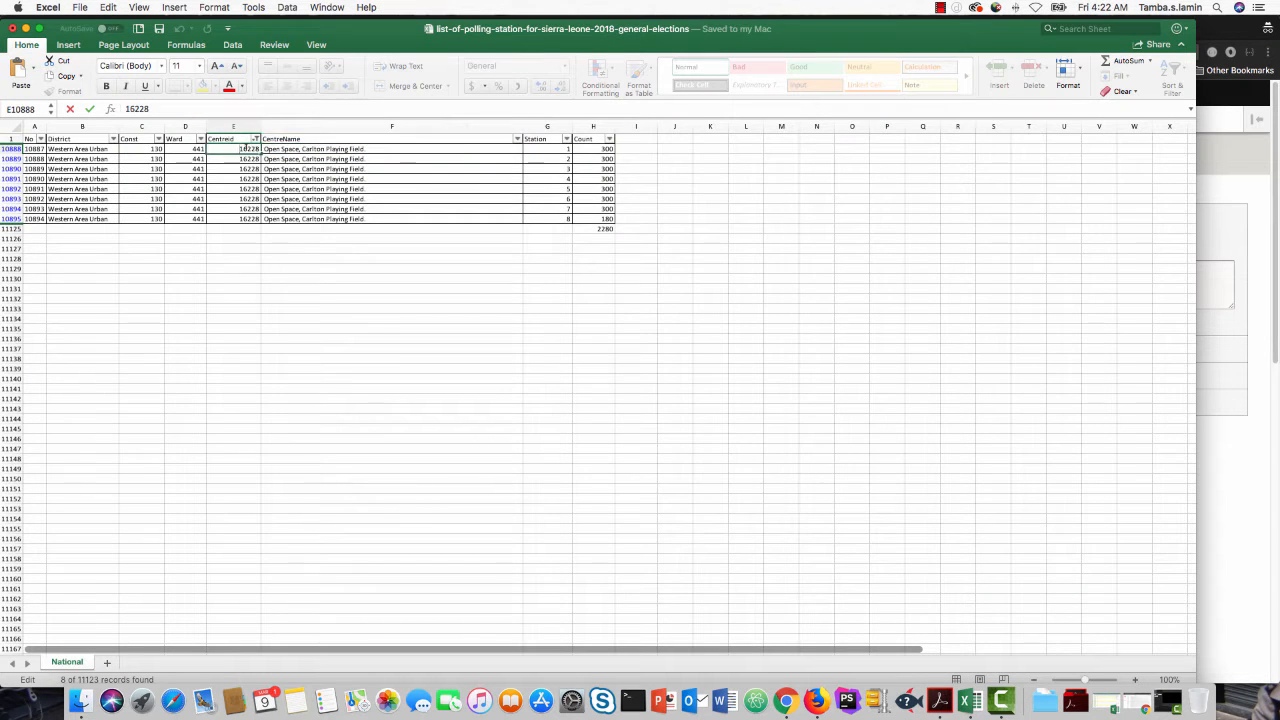
double_click(243, 148)
key("super+c")
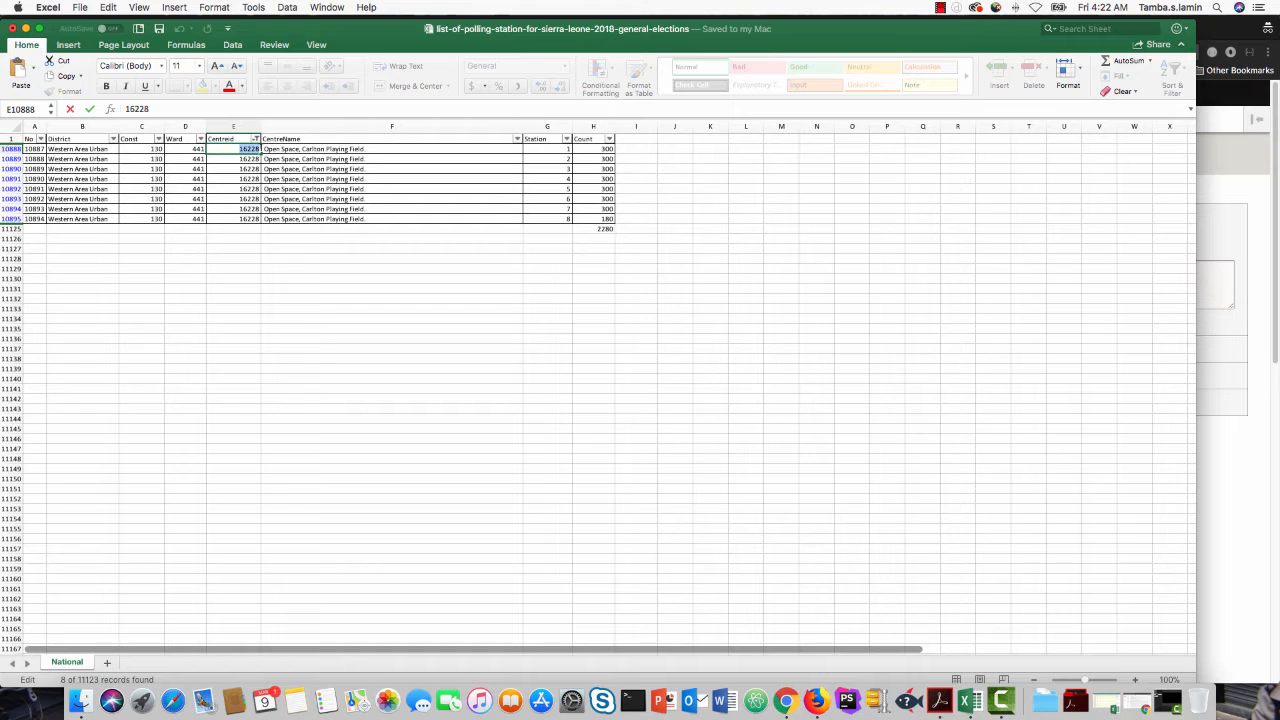
left_click(786, 703)
left_click(110, 268)
key("super+v")
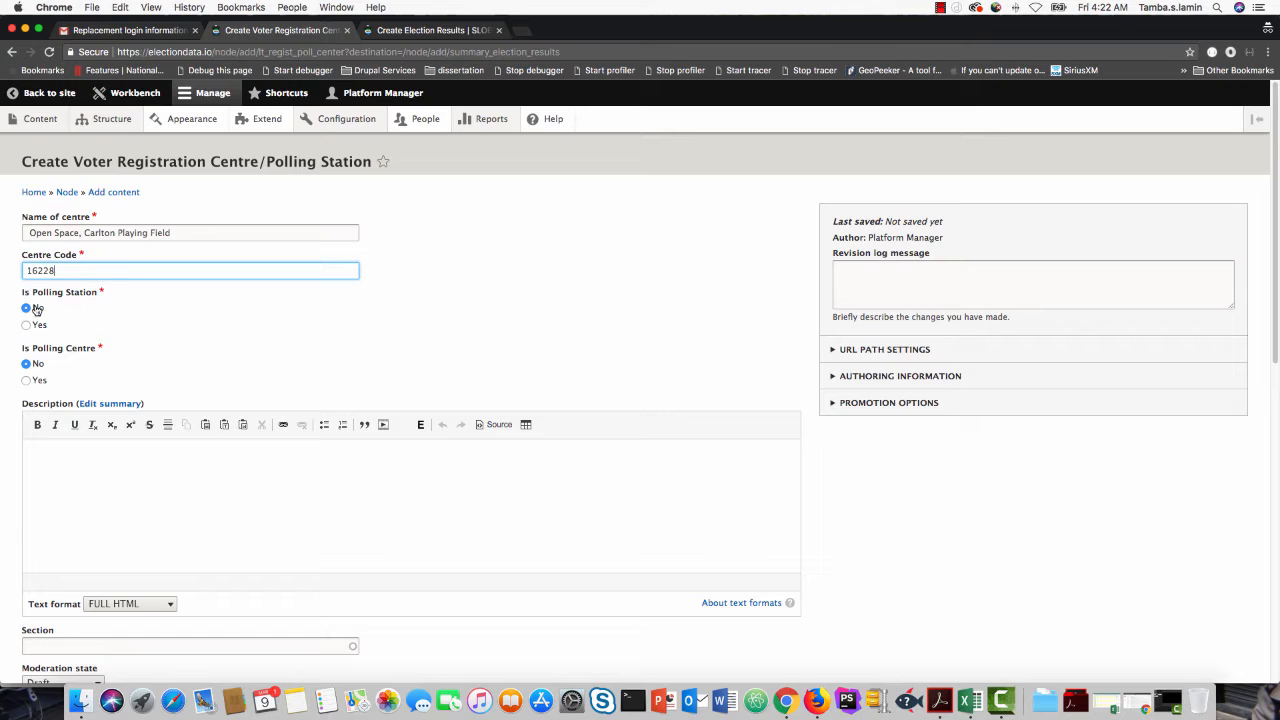
- Mark the new record as a polling centre and set its moderation state to Published
left_click(38, 381)
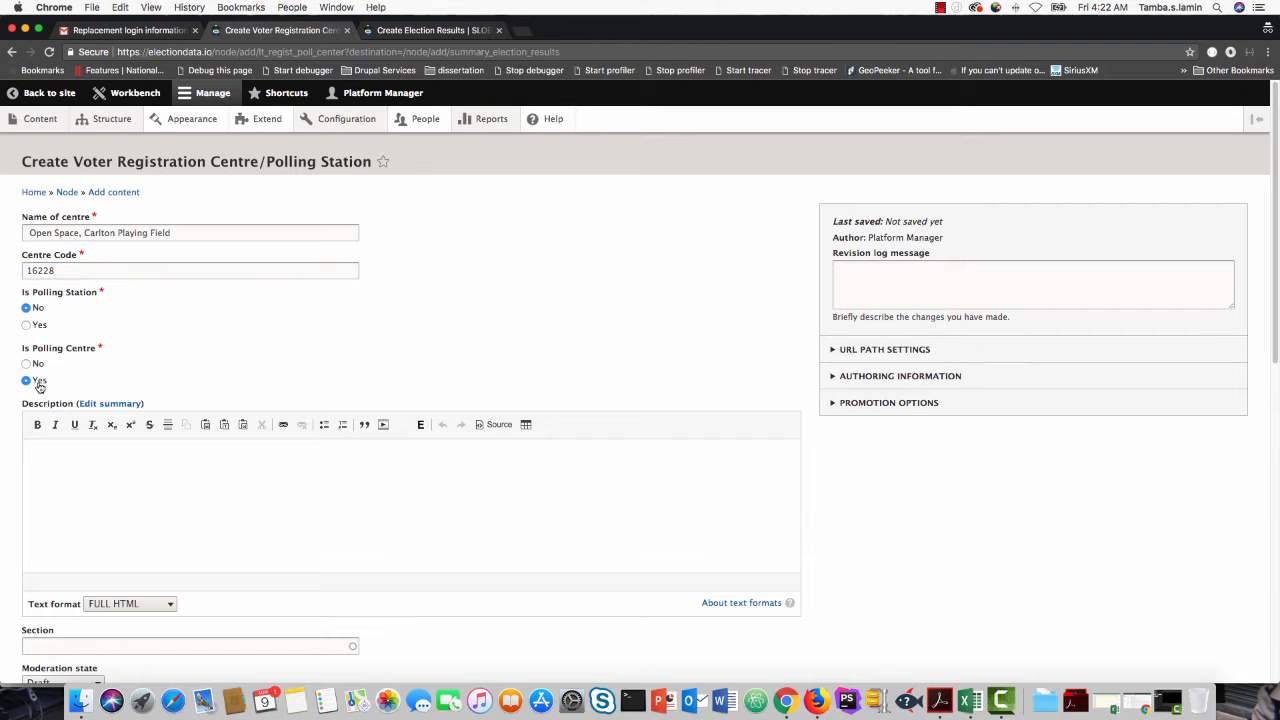
scroll(9, 500, "down", 10)
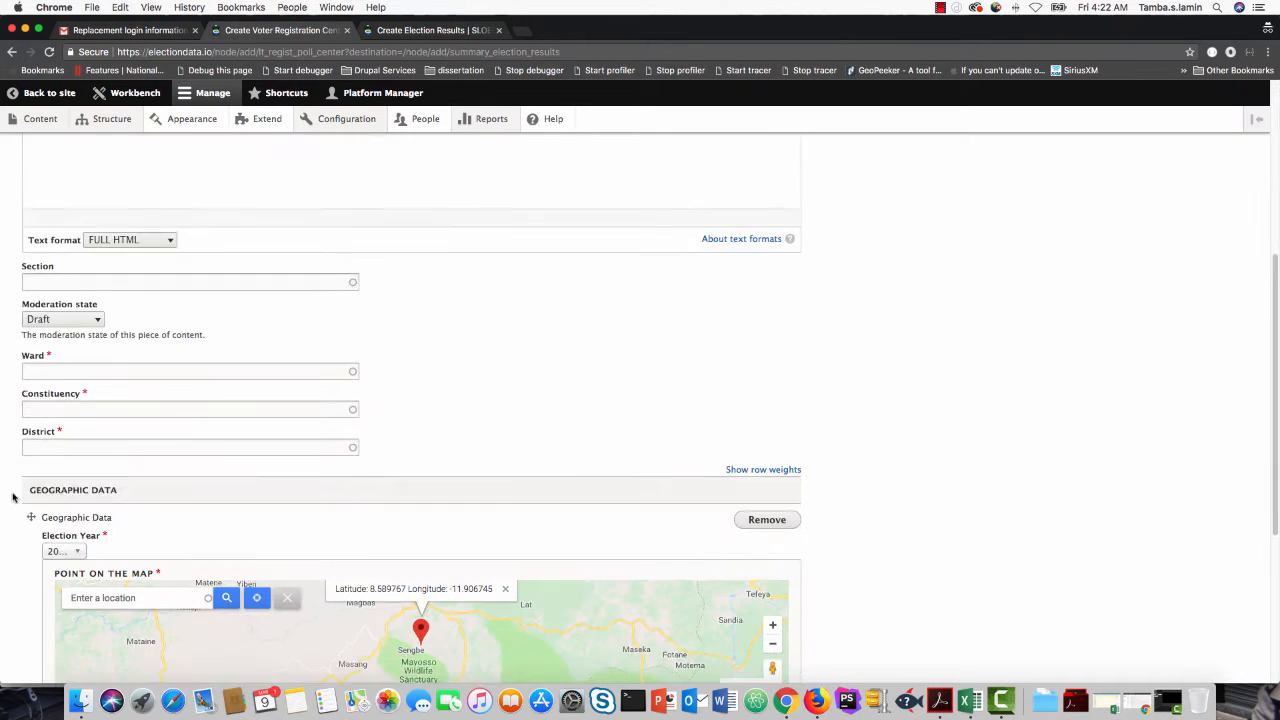
left_click(41, 318)
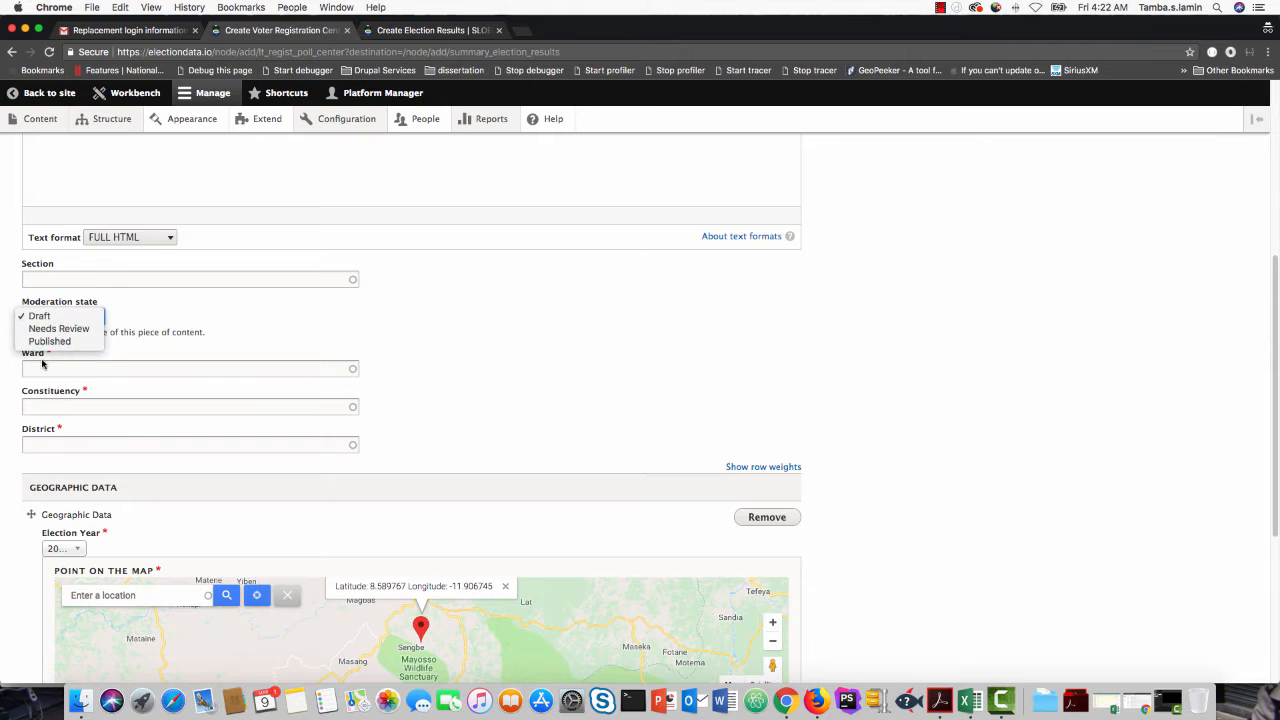
left_click(47, 341)
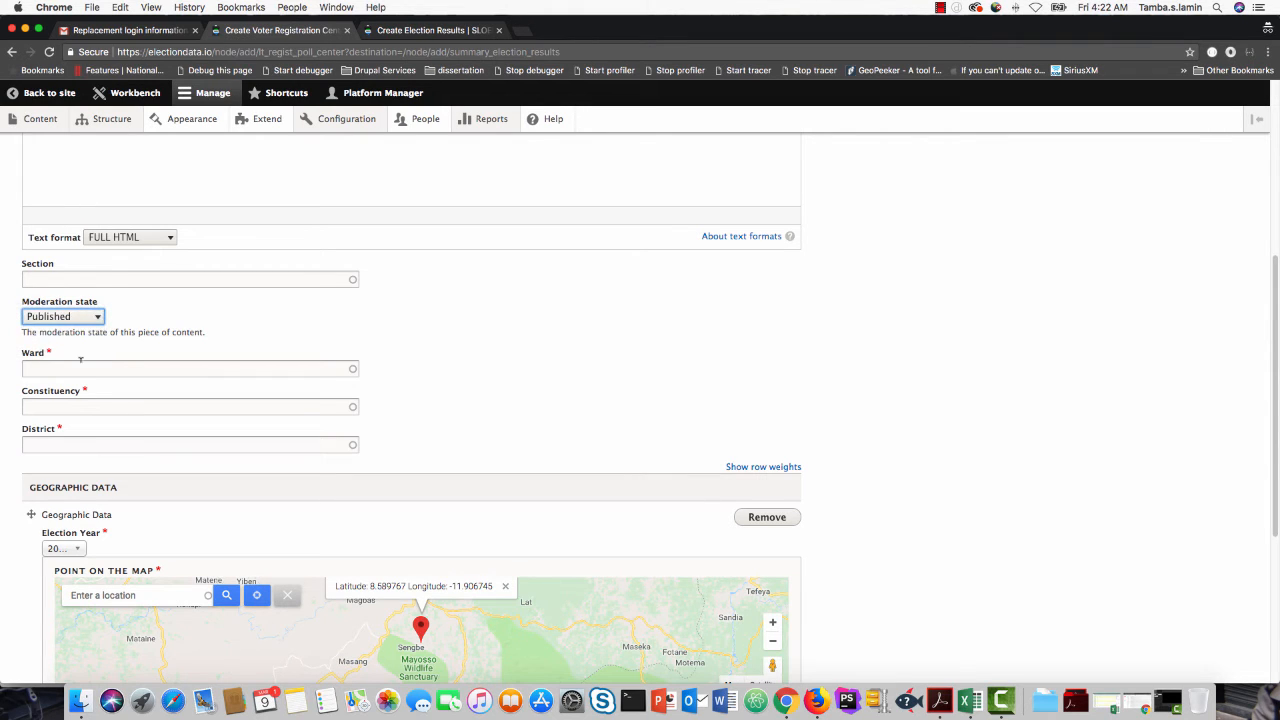
- Look up the centre's ward in the Excel polling station list and set Ward to Ward 441 in Chrome
left_click(36, 358)
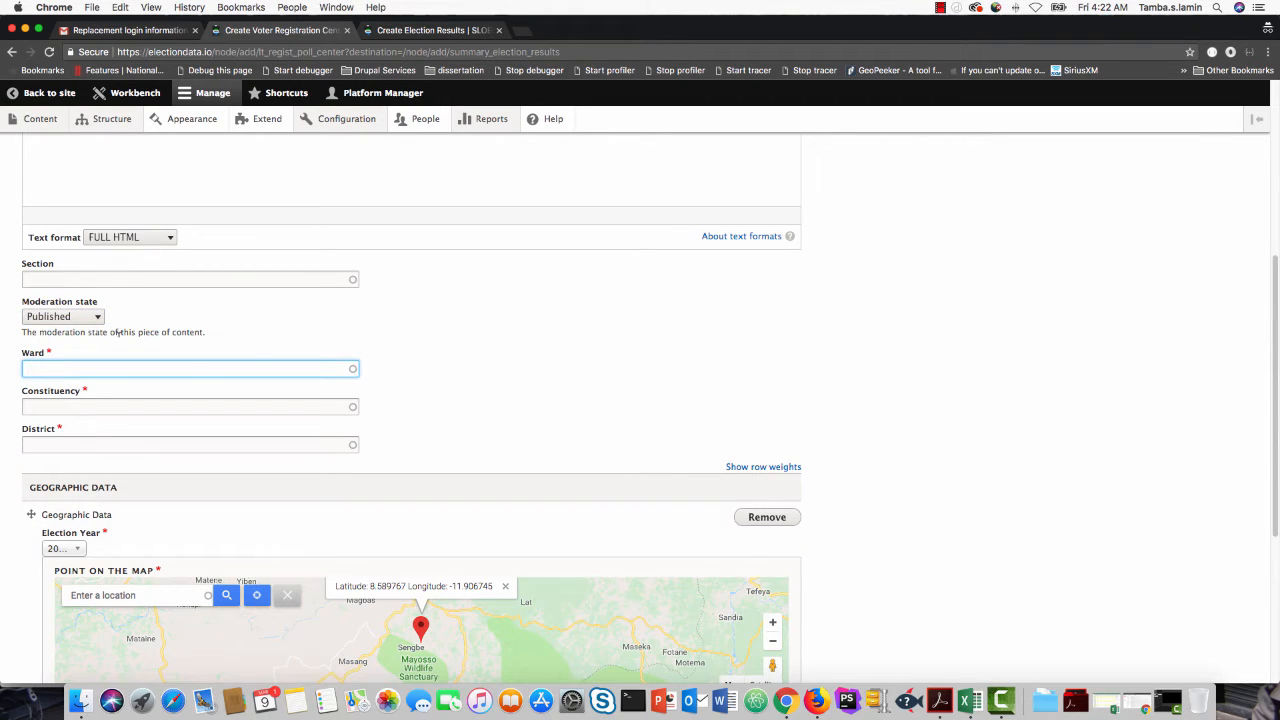
left_click(68, 317)
key("Up")
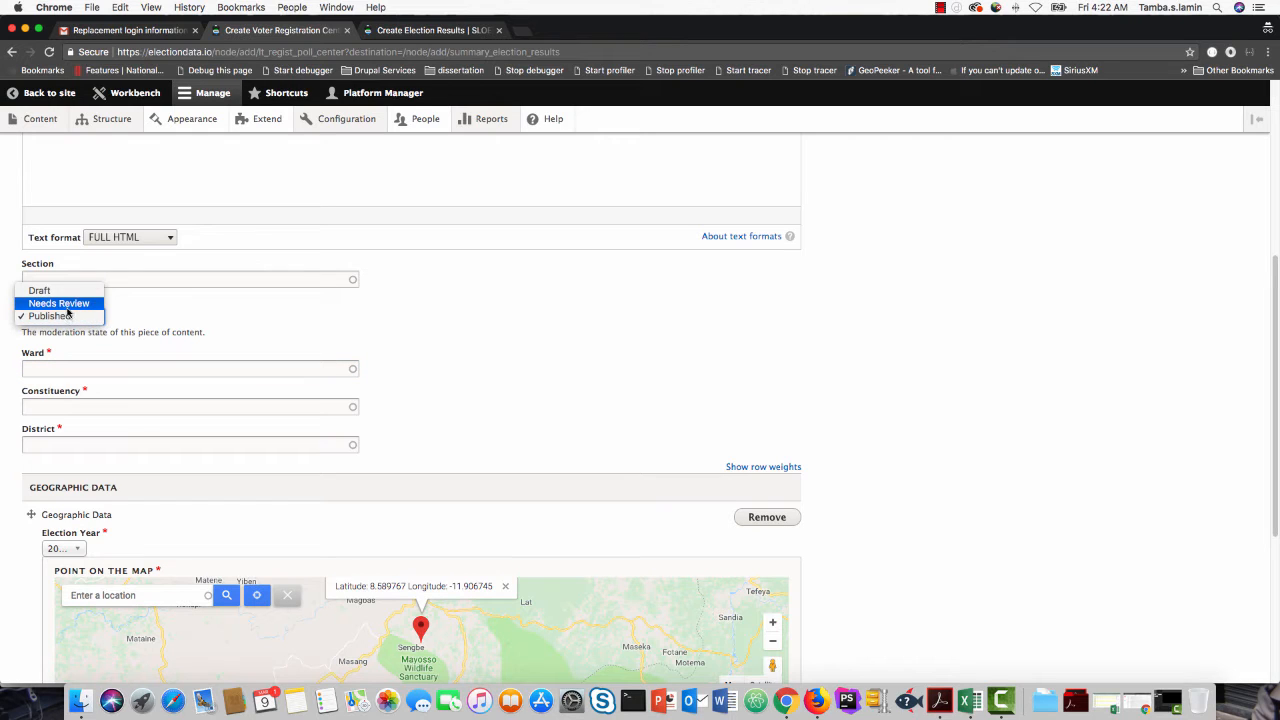
left_click(70, 372)
left_click(38, 369)
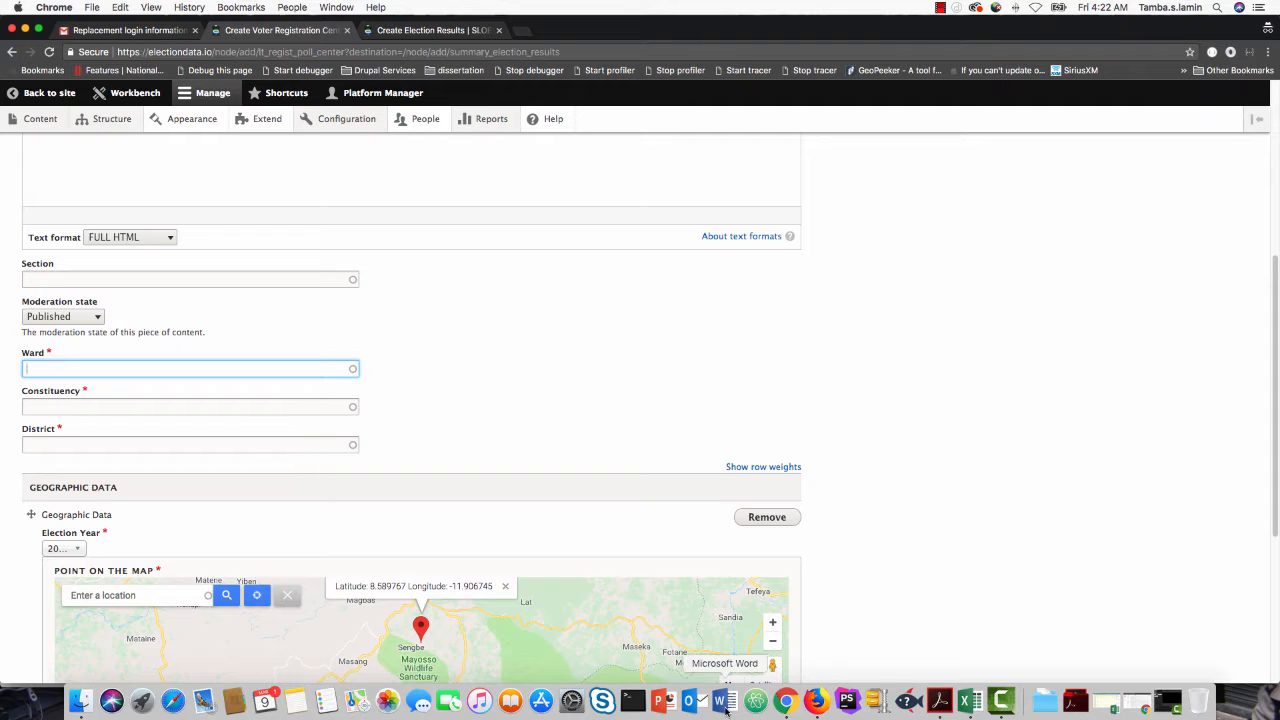
left_click(969, 702)
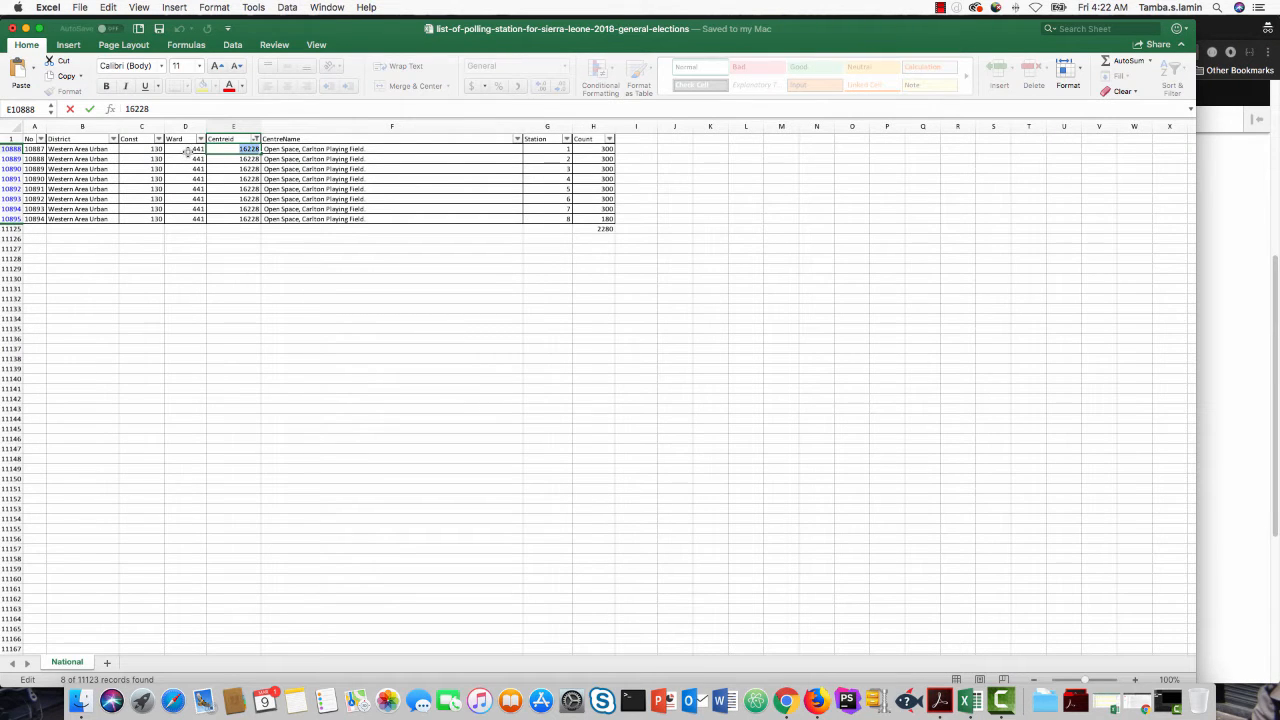
left_click(785, 702)
left_click(90, 368)
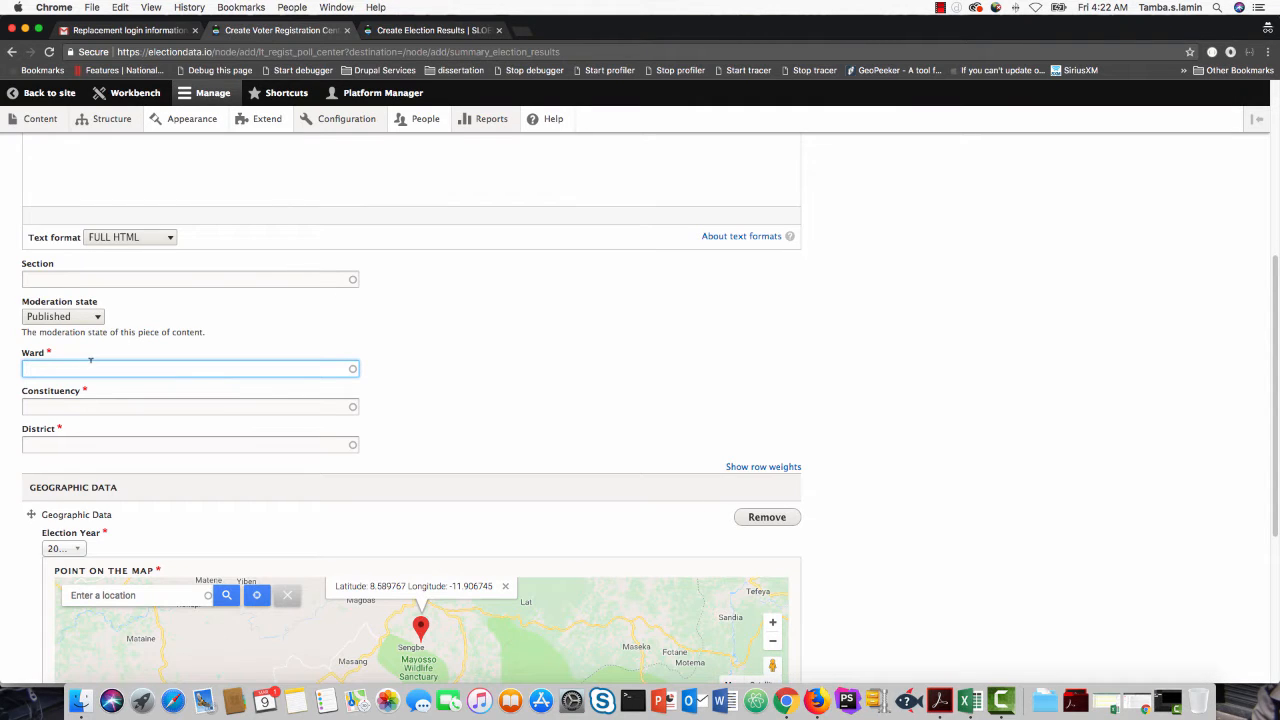
type("441")
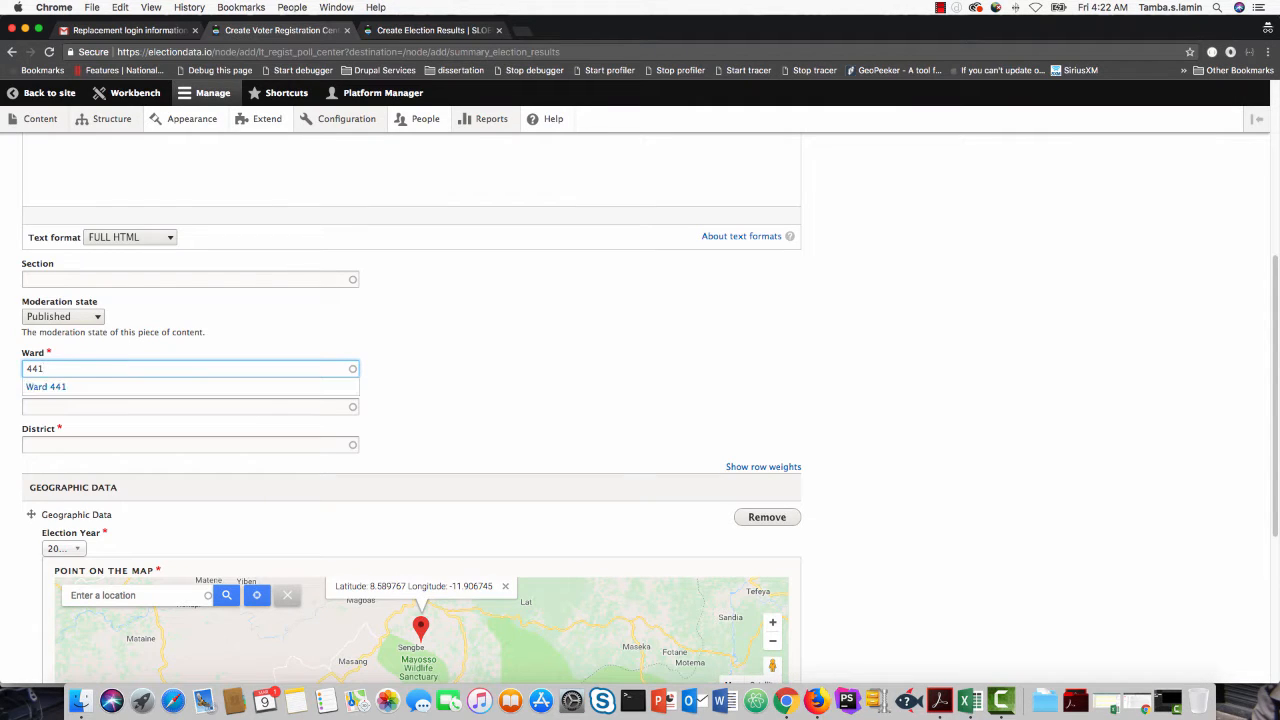
left_click(80, 389)
- Set the centre's Constituency to Constituency 120
left_click(71, 404)
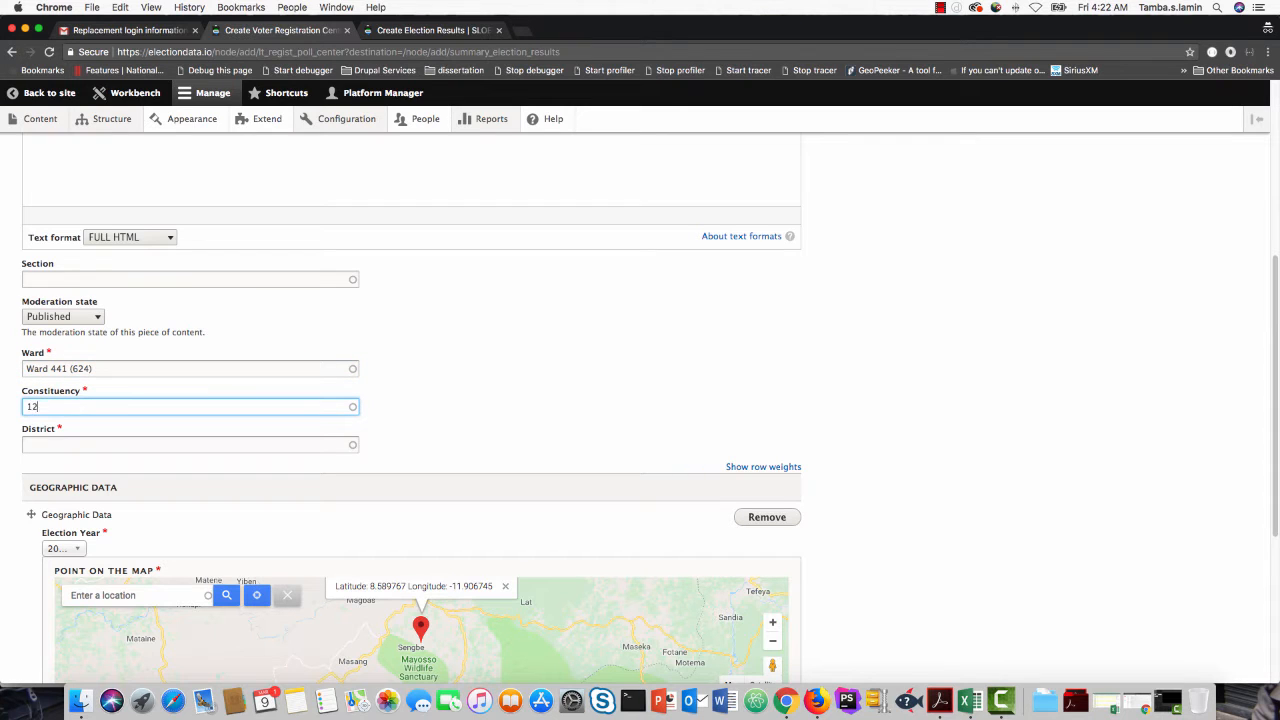
type("120")
left_click(75, 423)
- Check the centre's row in Excel, and in Chrome set Constituency to Constituency 130 and District to Western Area Urban
left_click(969, 702)
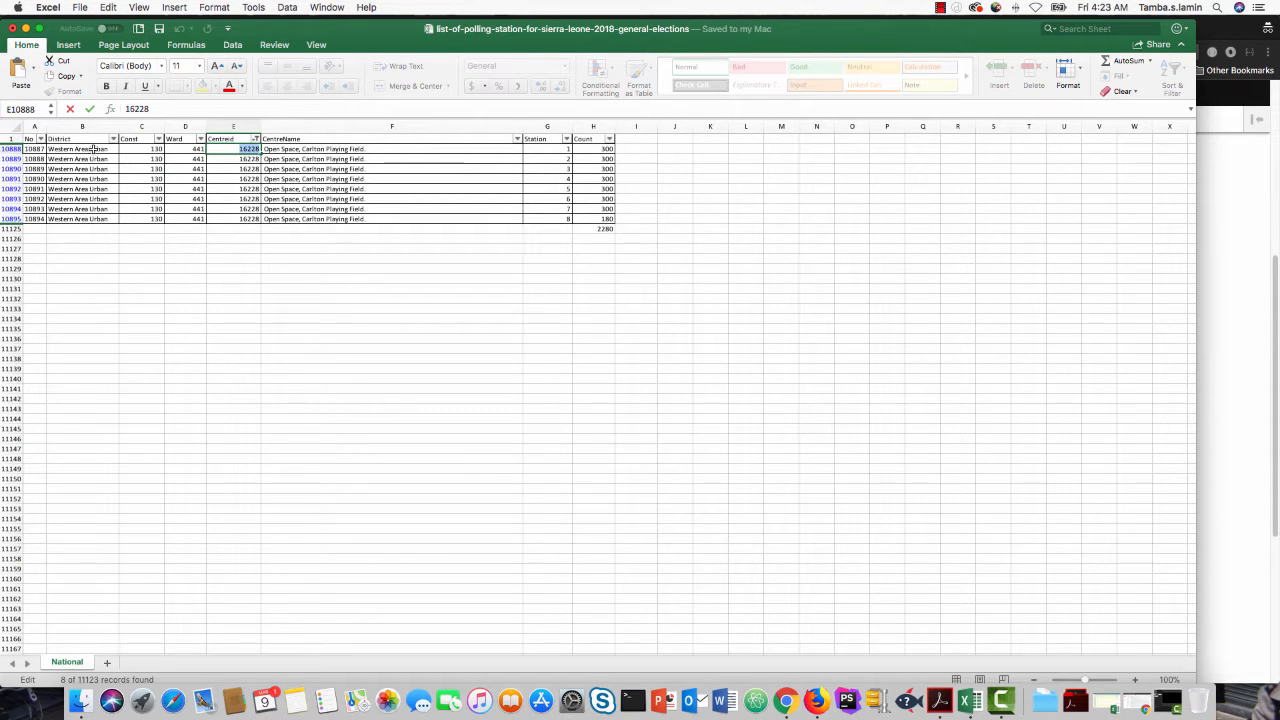
left_click(799, 712)
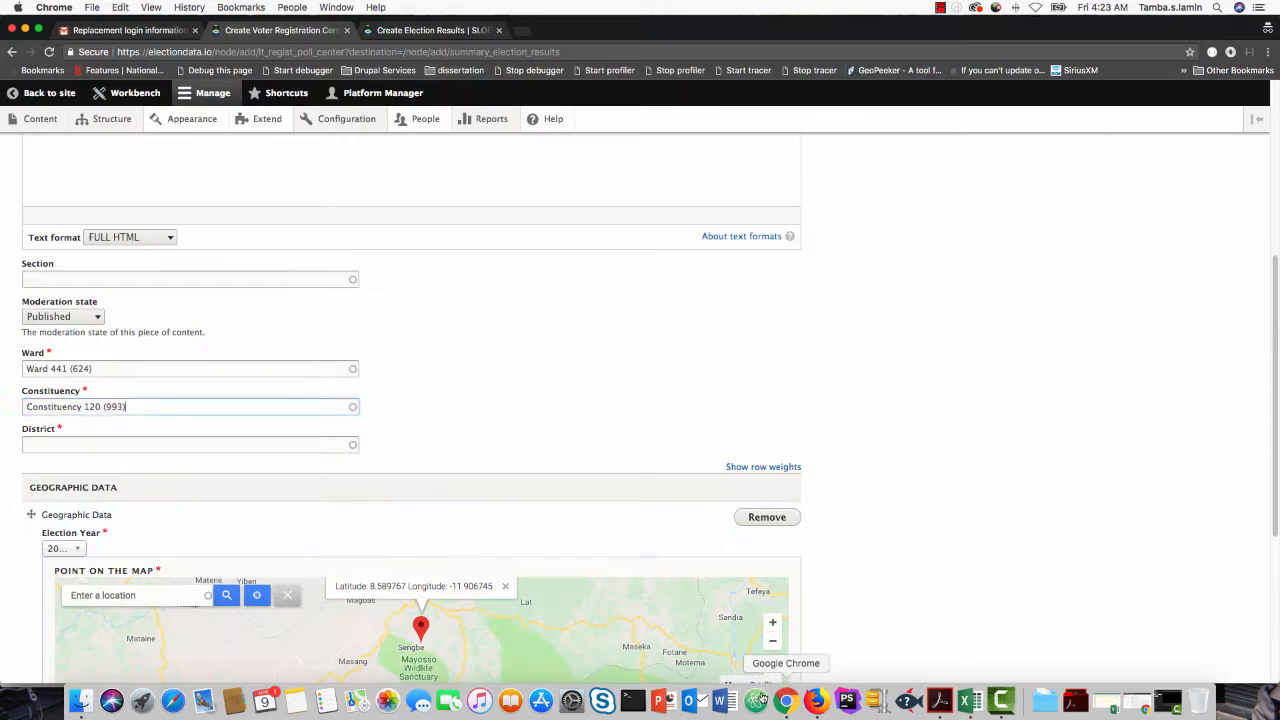
left_click_drag(155, 407, 2, 389)
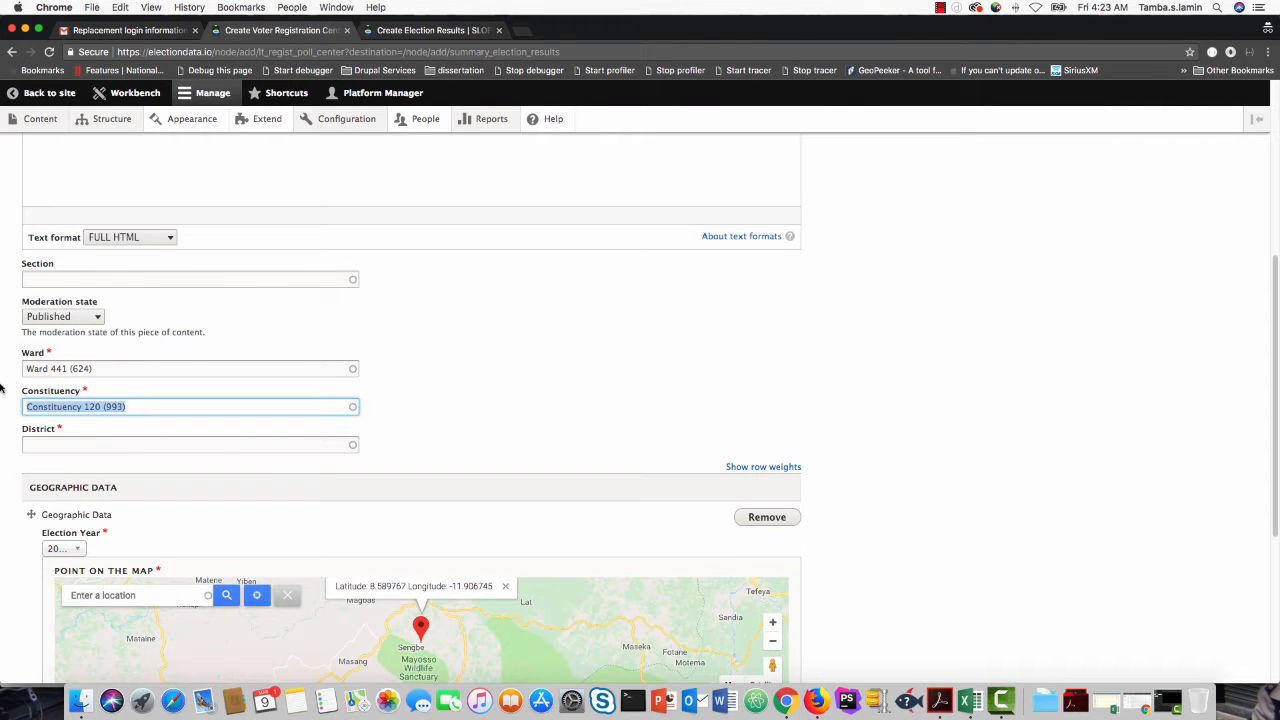
type("130")
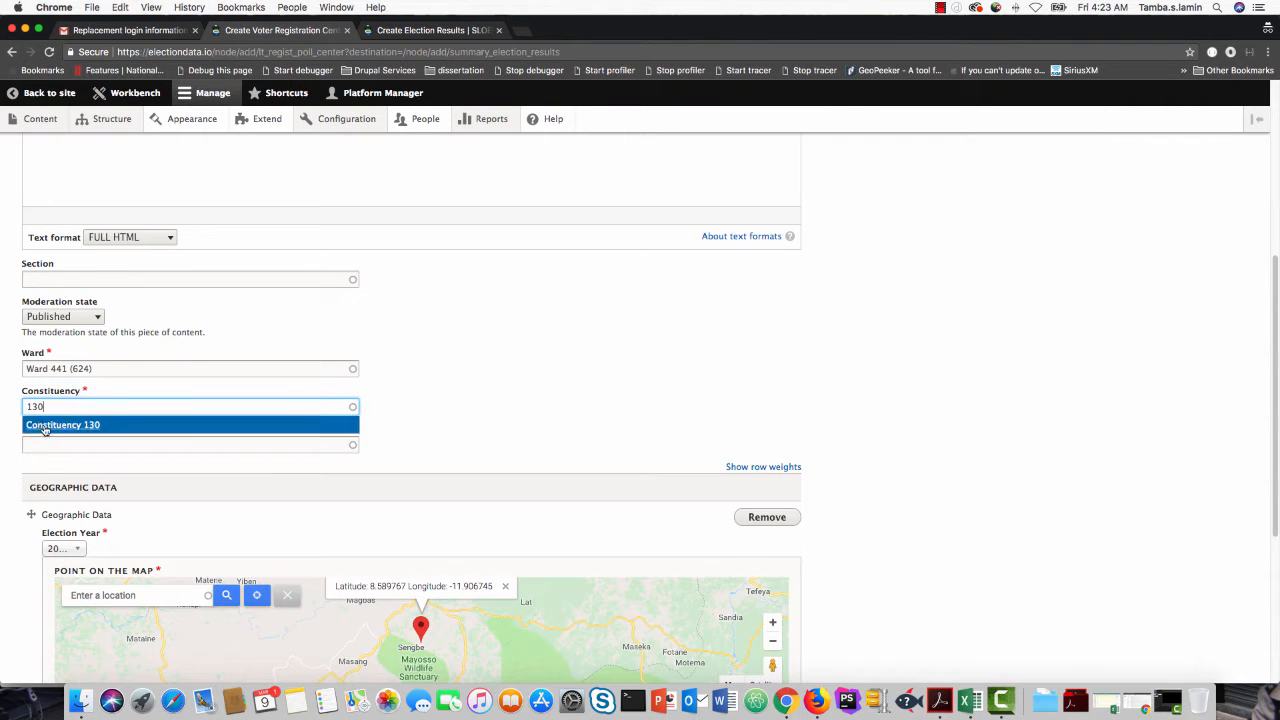
left_click(43, 425)
left_click(43, 440)
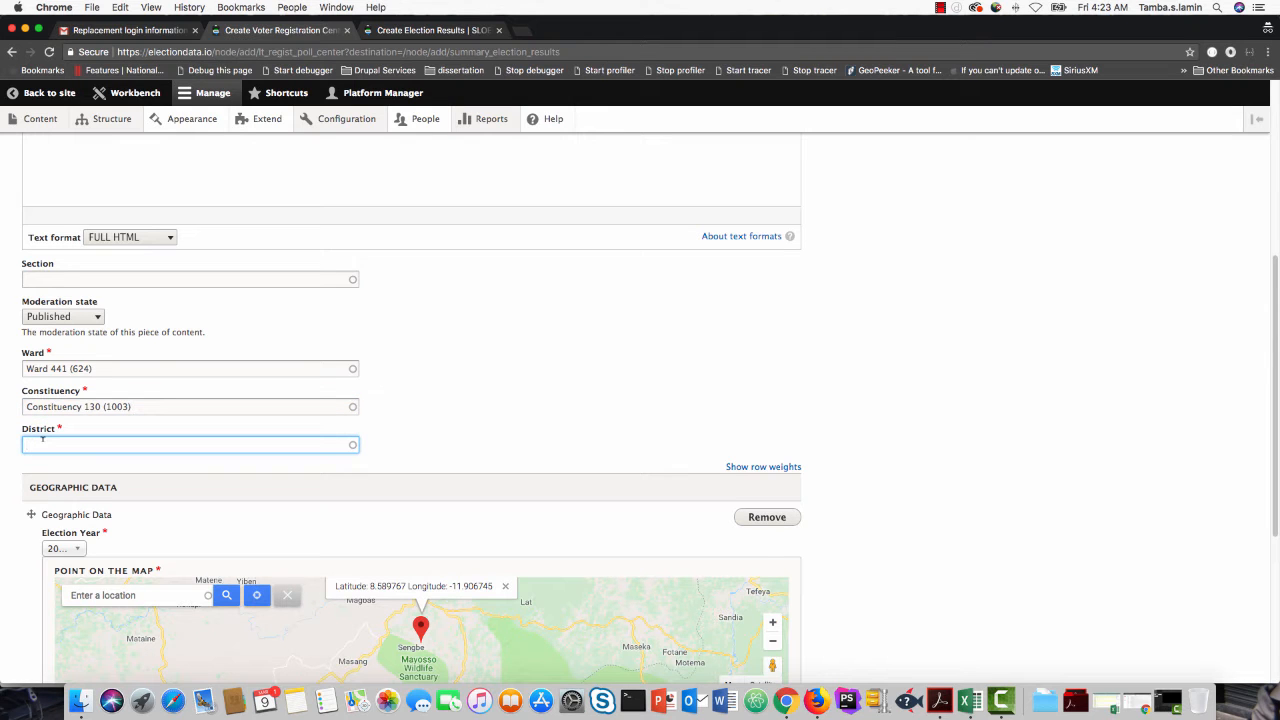
type("urb")
left_click(108, 463)
- Place the centre's map point at Western Area Urban, Sierra Leone, by searching for "western urban dis"
scroll(28, 527, "down", 5)
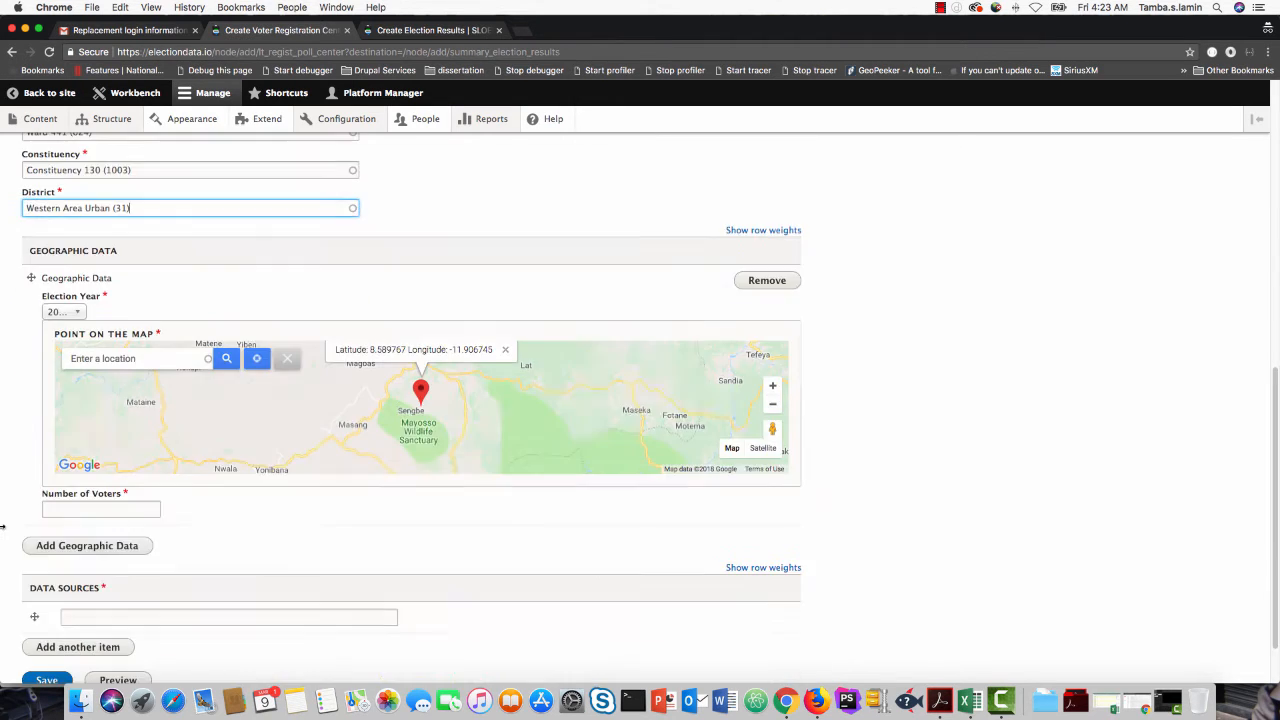
left_click(104, 358)
type("weste")
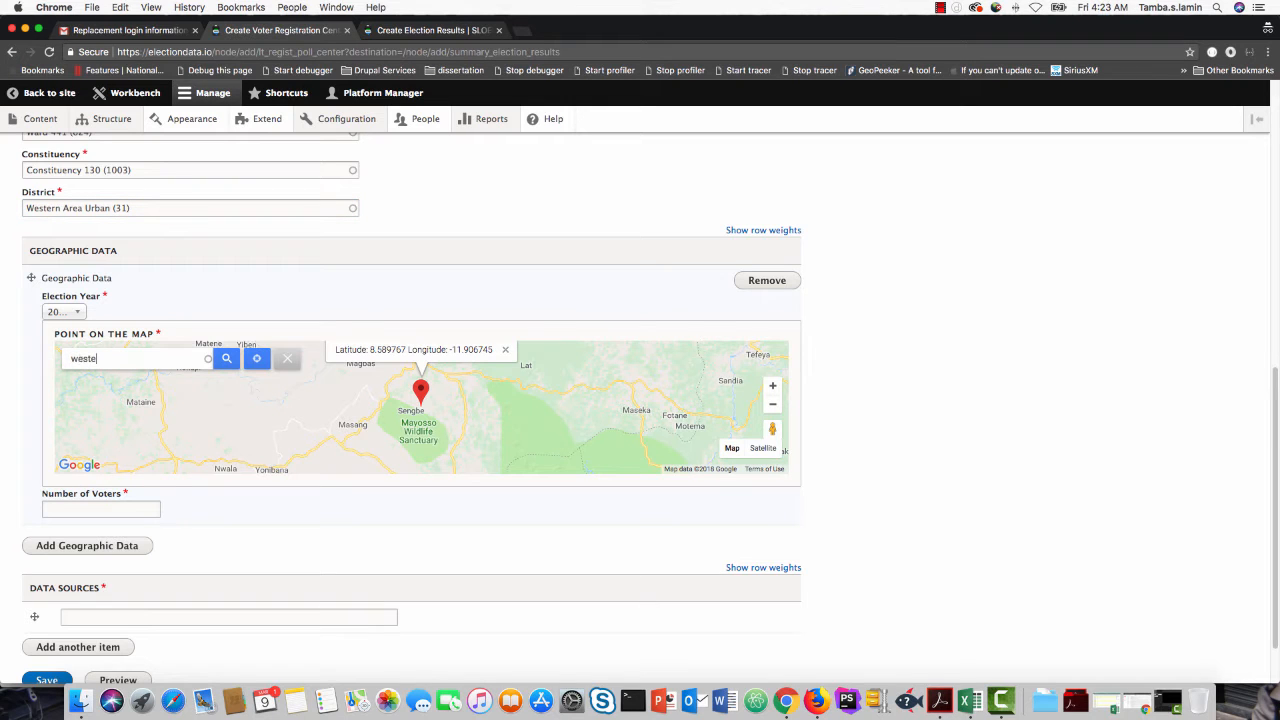
type("rn urba")
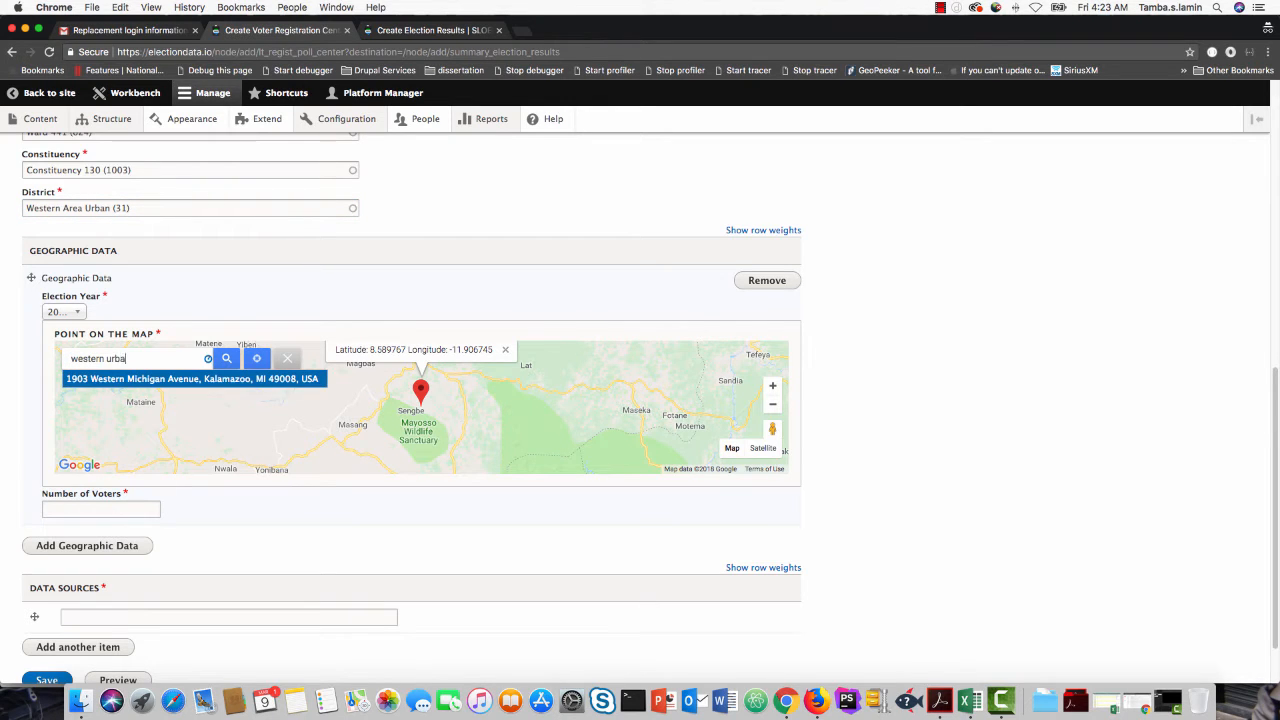
type("n dis")
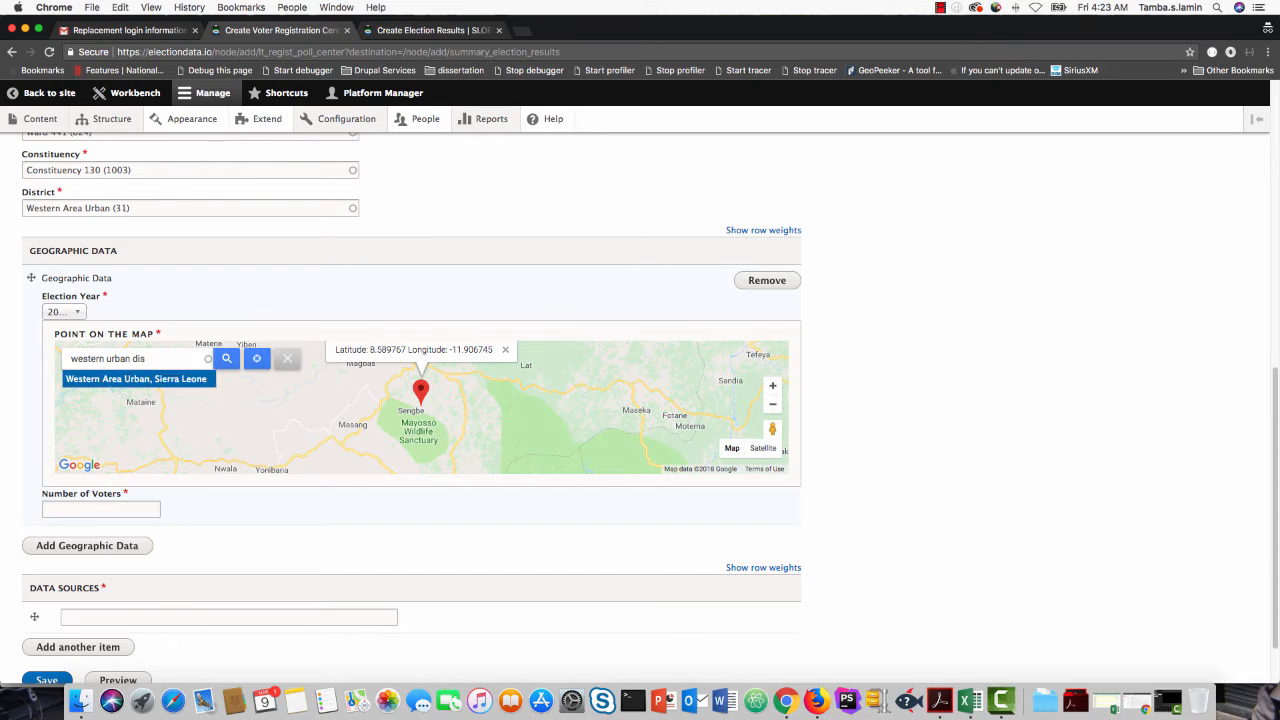
left_click(108, 378)
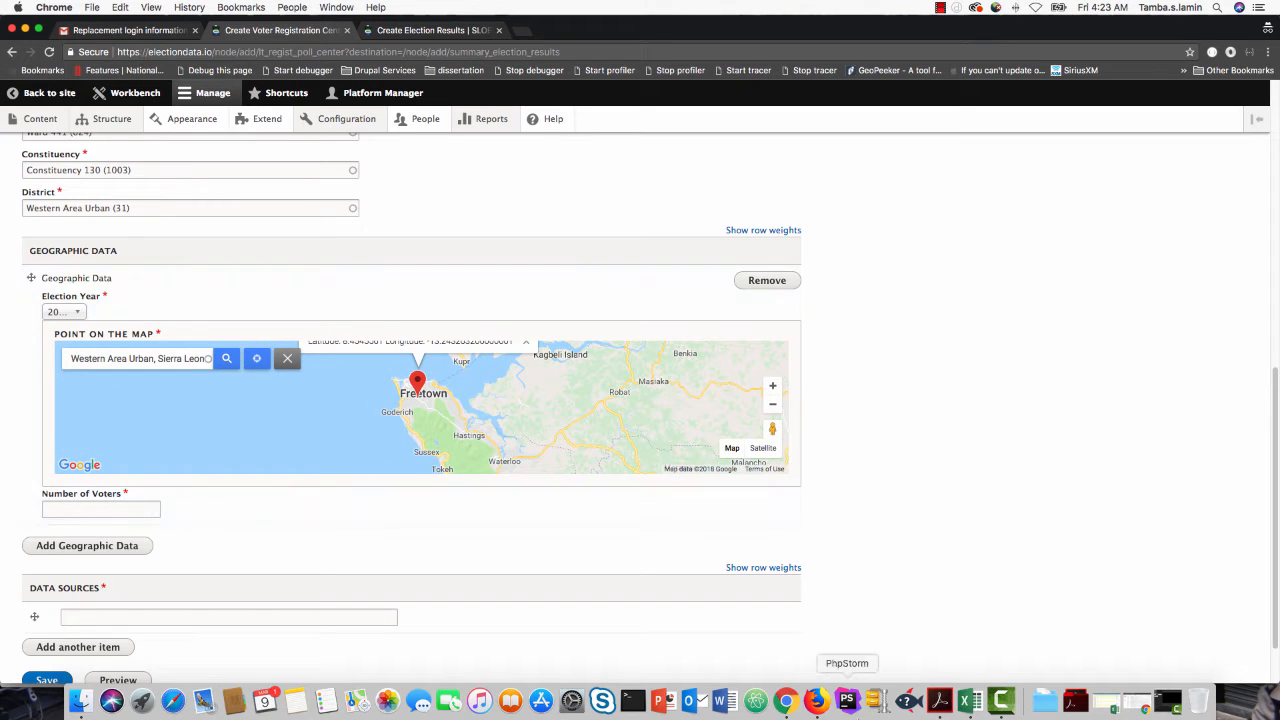
- In Excel, replace the total below the Count column with a new AutoSum of the filtered station rows
left_click(962, 705)
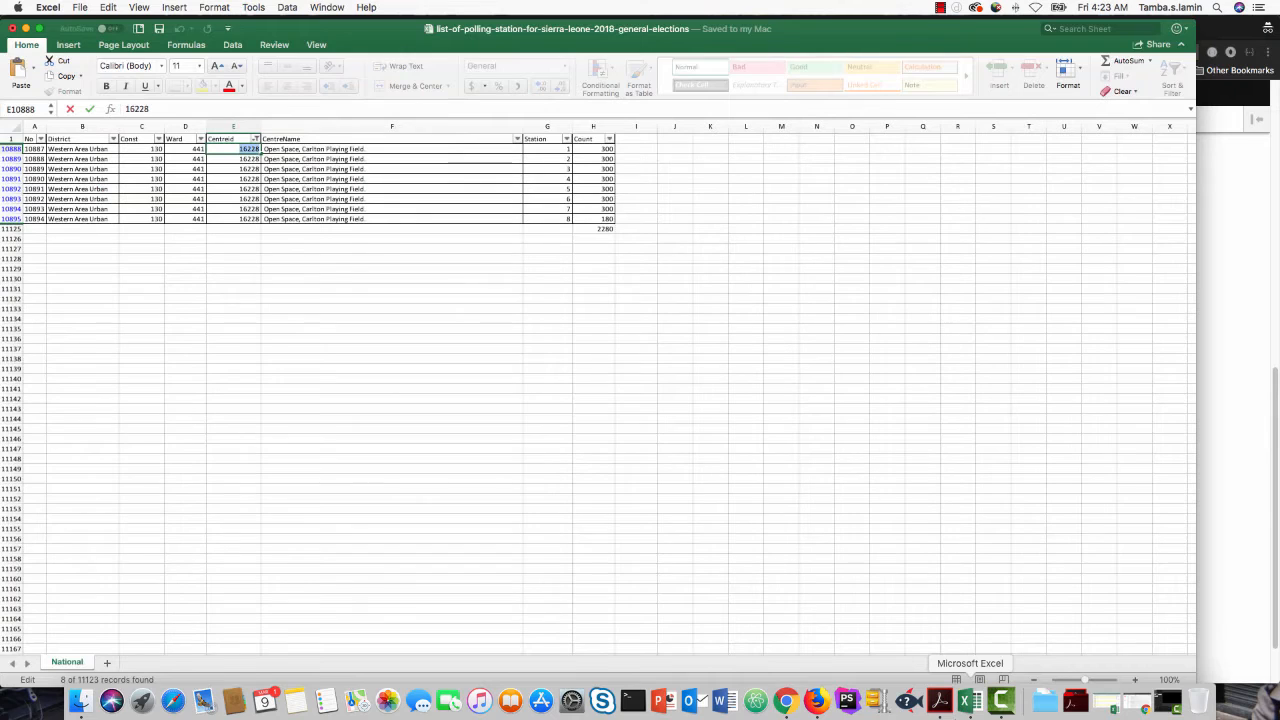
left_click(594, 229)
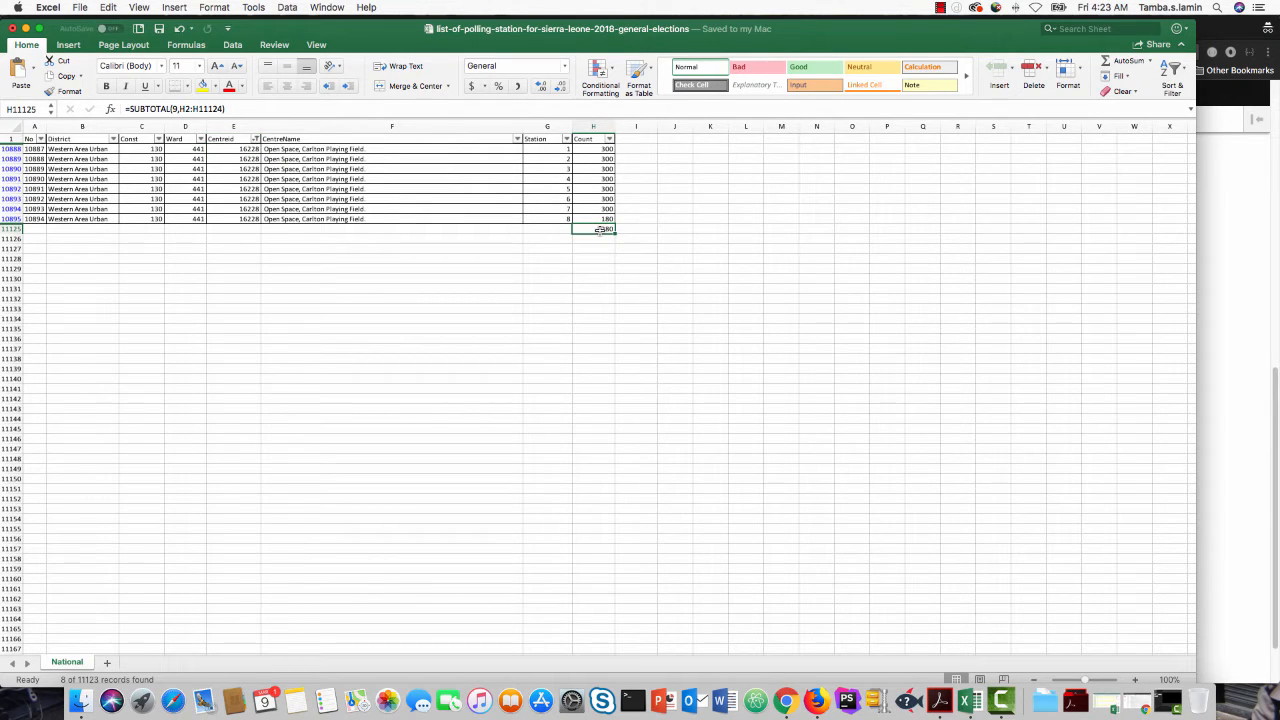
key("Delete")
left_click(594, 152)
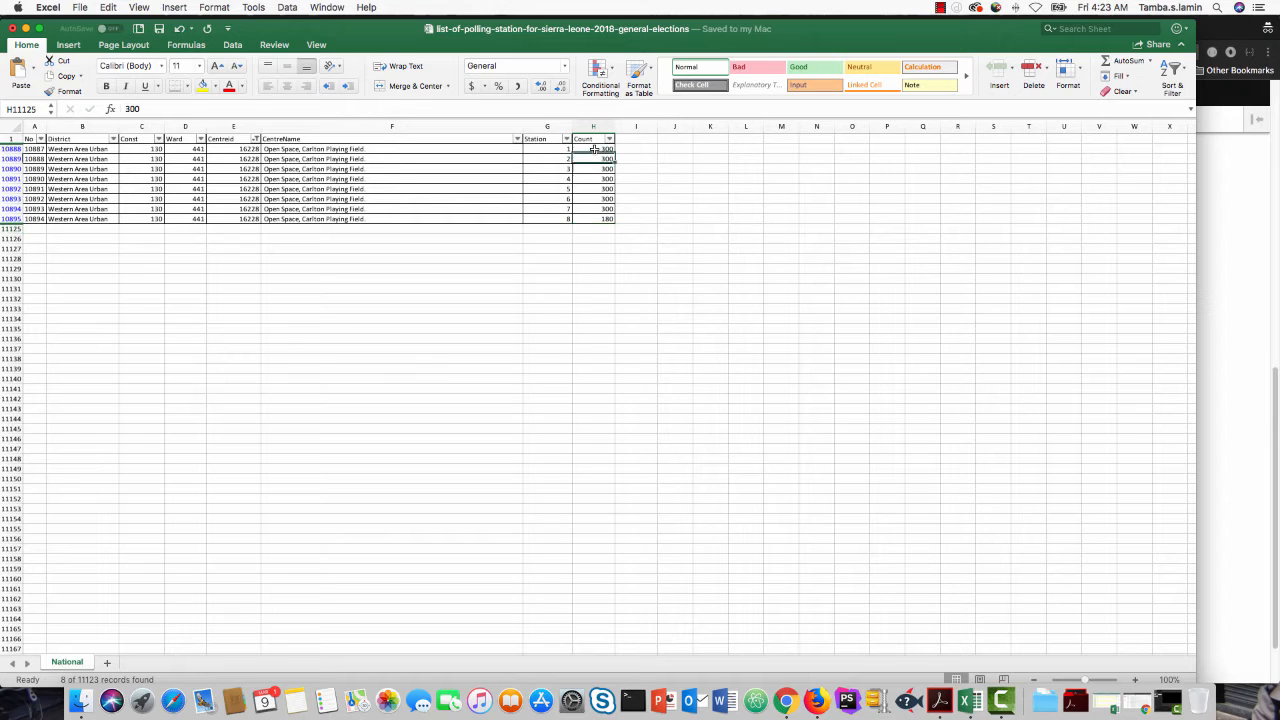
left_click_drag(594, 149, 591, 221)
left_click_drag(592, 229, 592, 229)
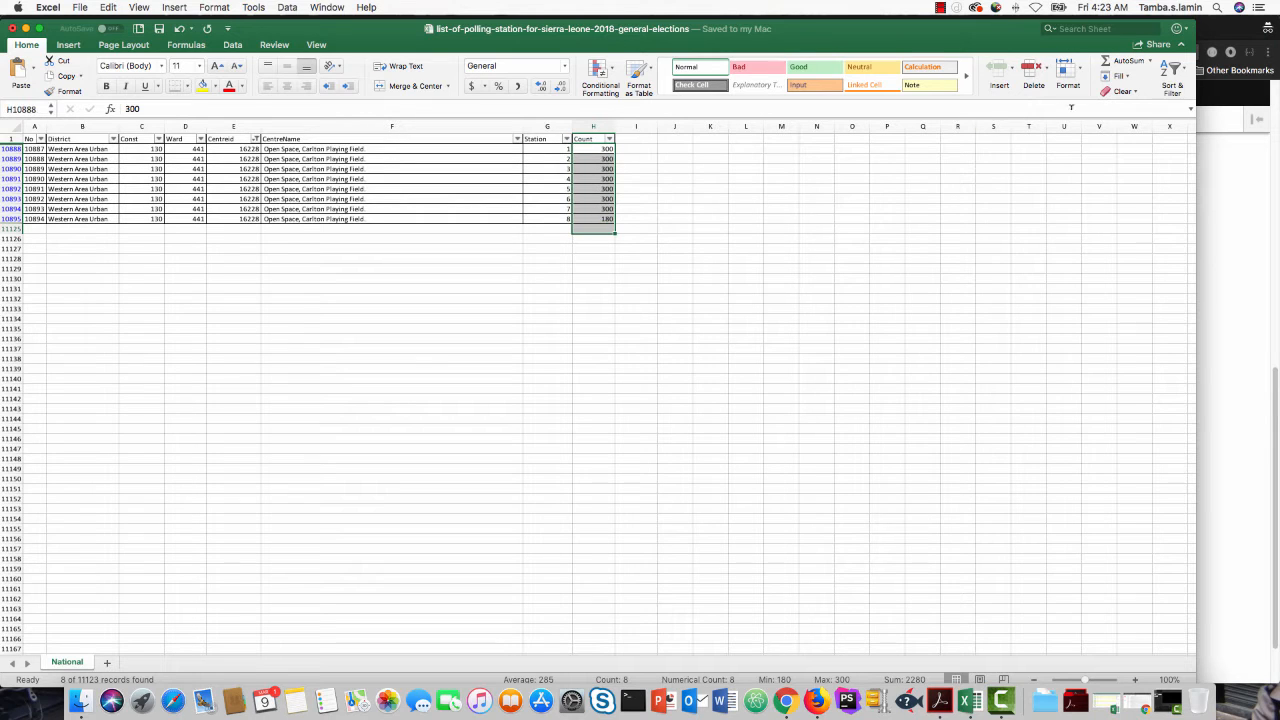
left_click(1116, 63)
left_click(595, 229)
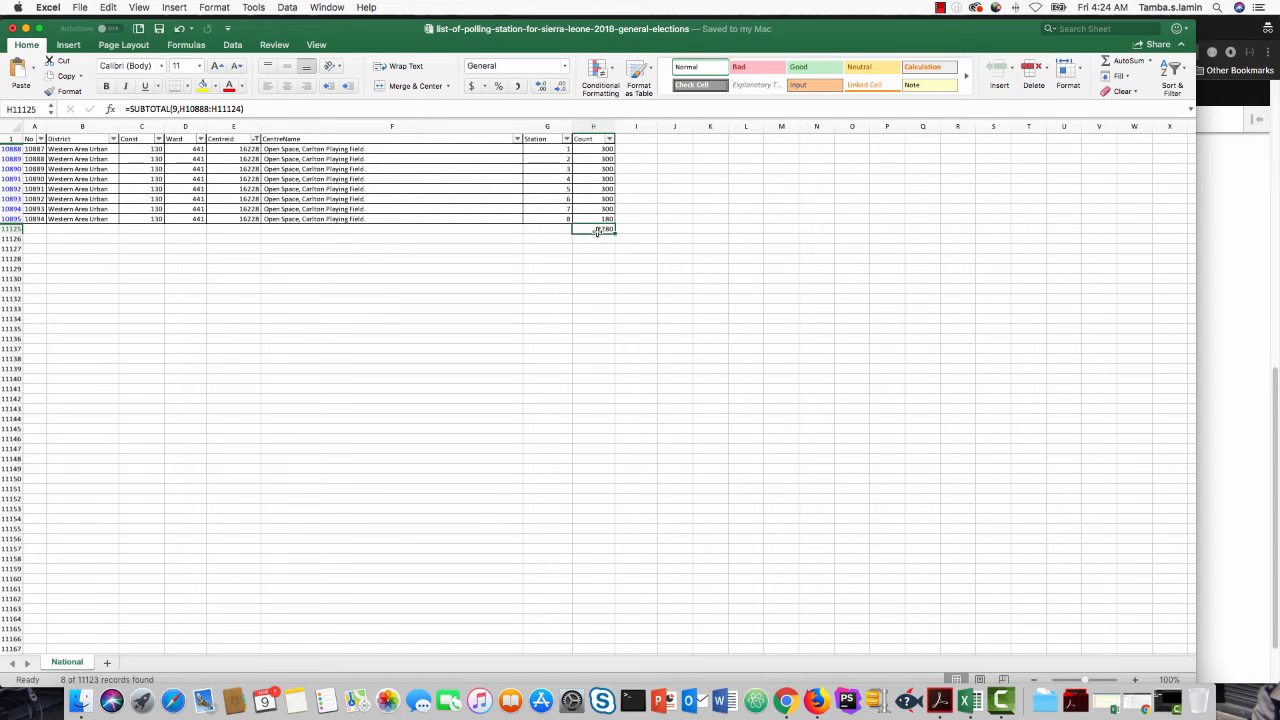
- Back in Chrome, enter 2280 as Number of Voters and NEC as the data source, and save the new centre
left_click(788, 703)
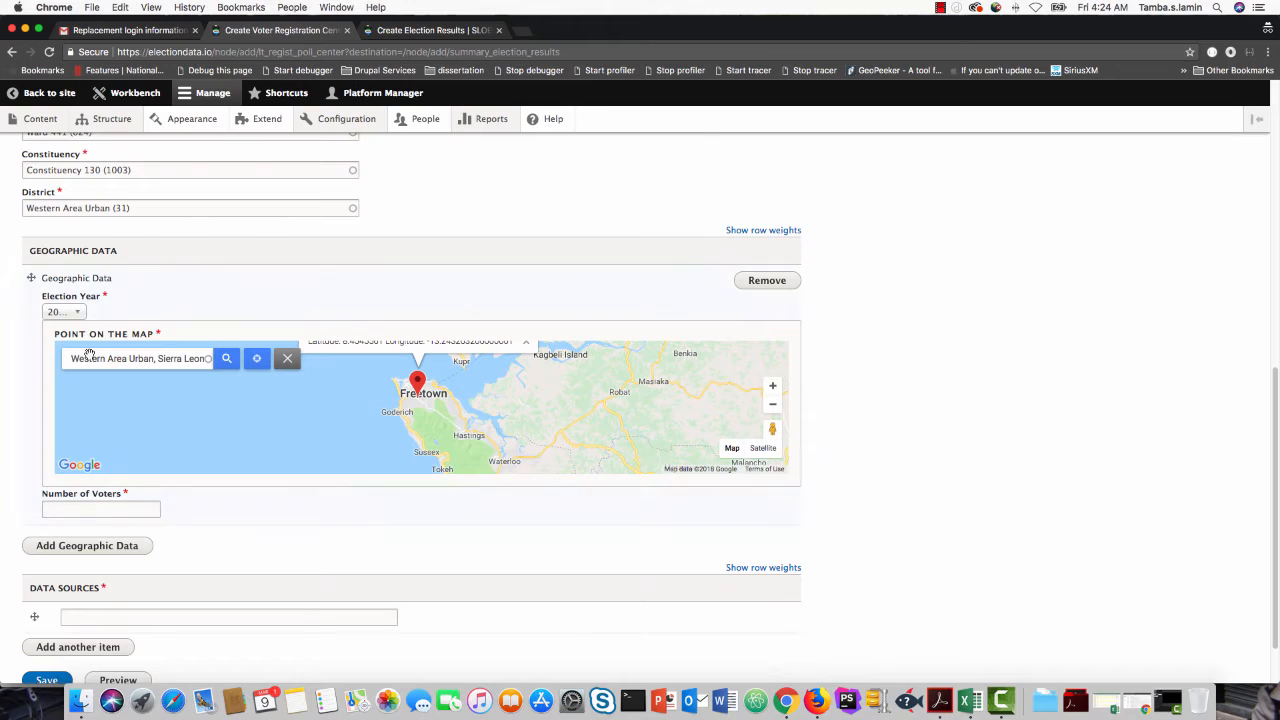
left_click(85, 508)
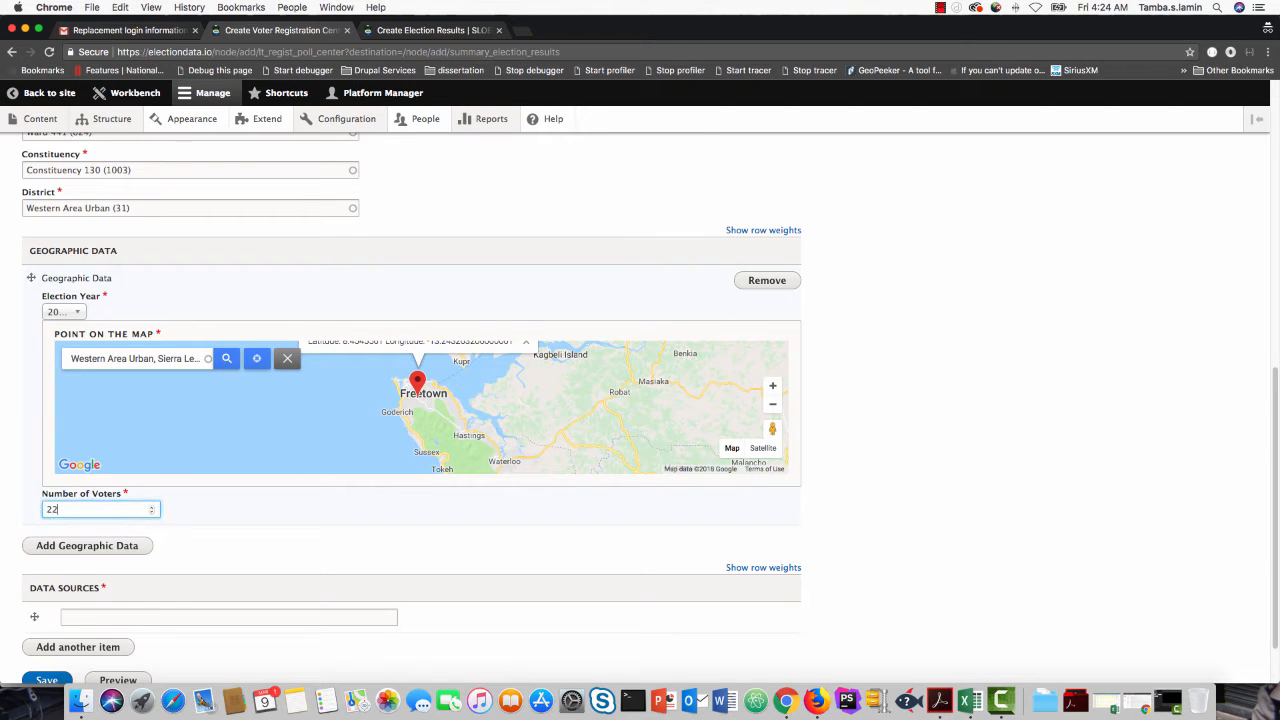
left_click(68, 614)
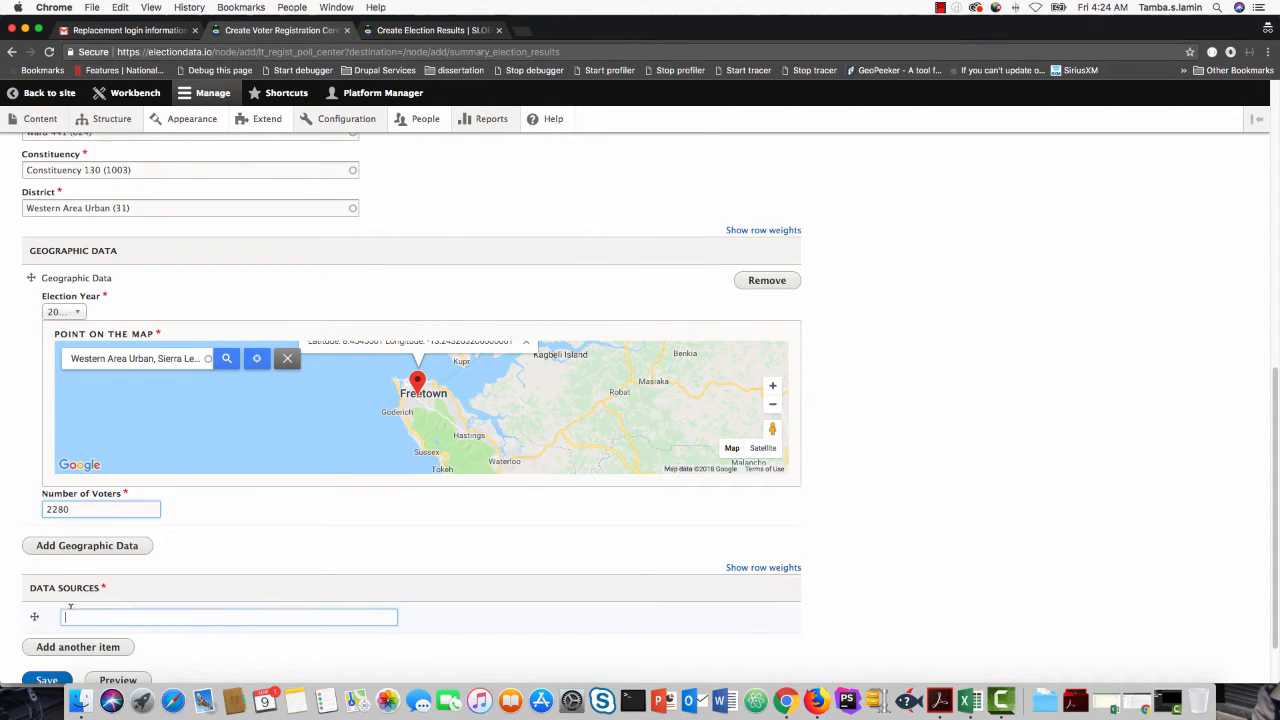
scroll(72, 606, "down", 2)
type("NEC")
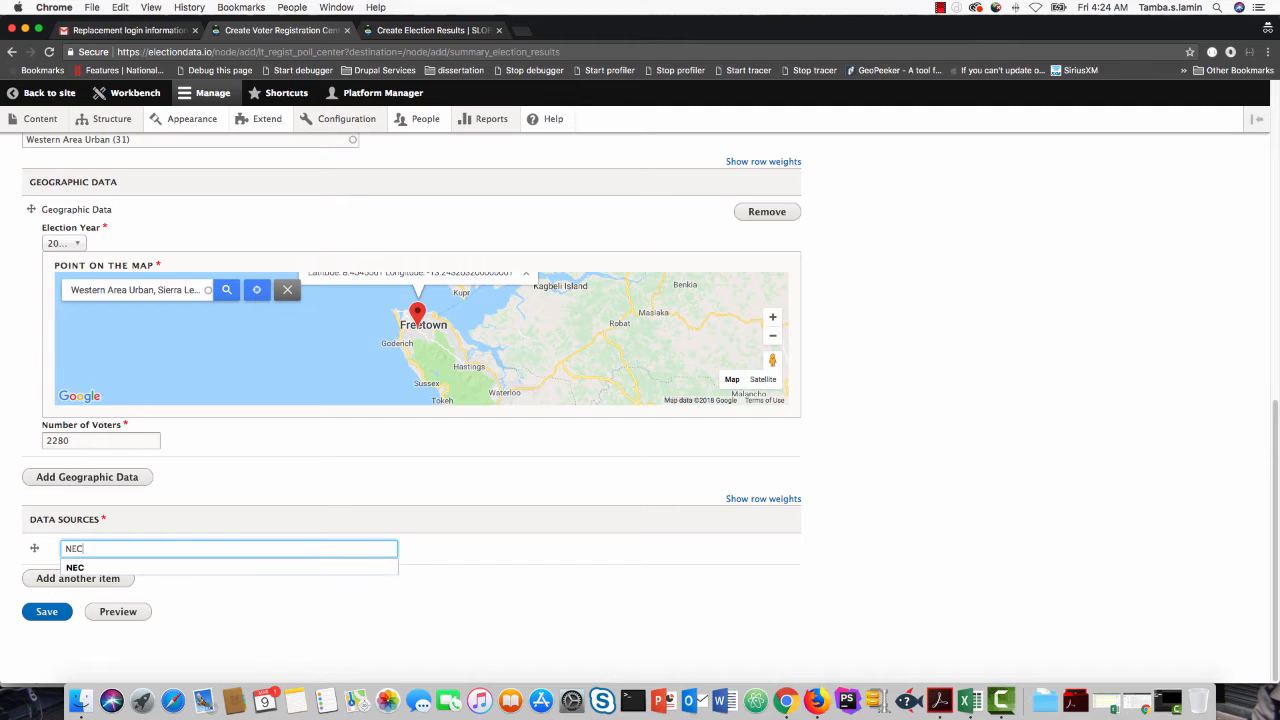
left_click(99, 567)
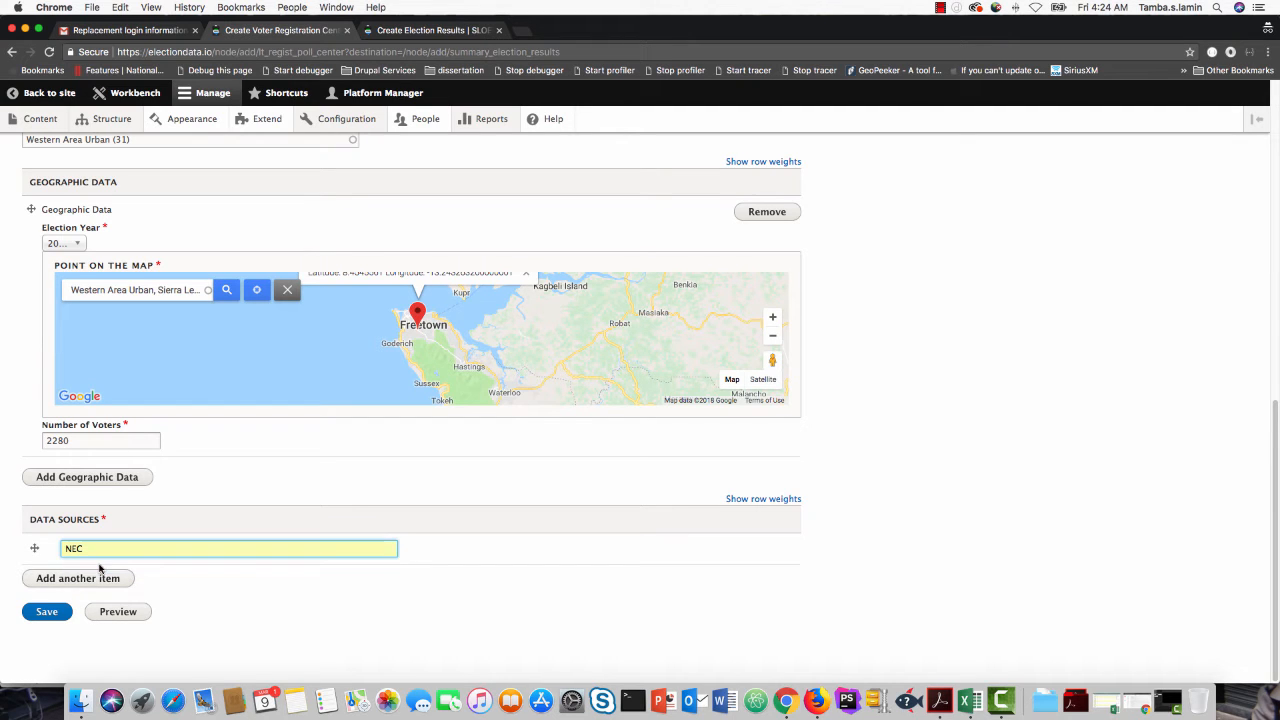
left_click(56, 612)
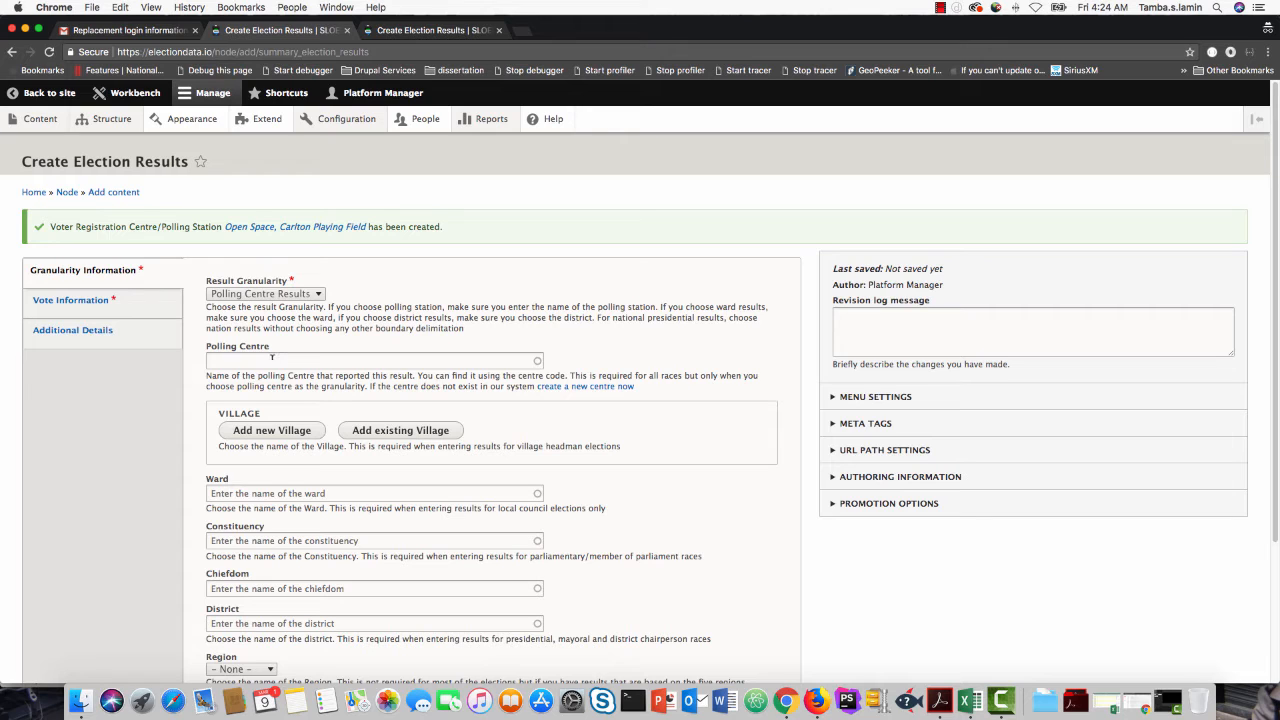
- Copy centre code 16228 from the results PDF in Acrobat Reader into Polling Centre in Chrome and choose Open Space, Carlton Playing Field
scroll(268, 373, "down", 1)
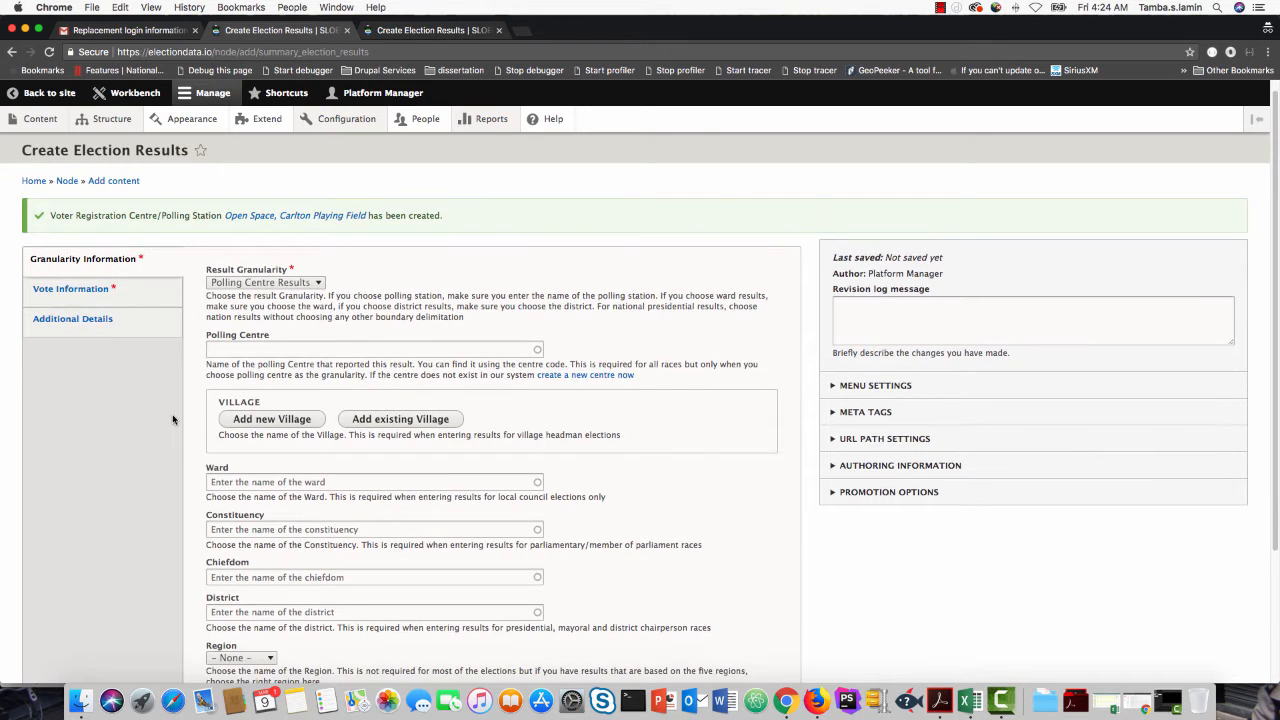
left_click(224, 346)
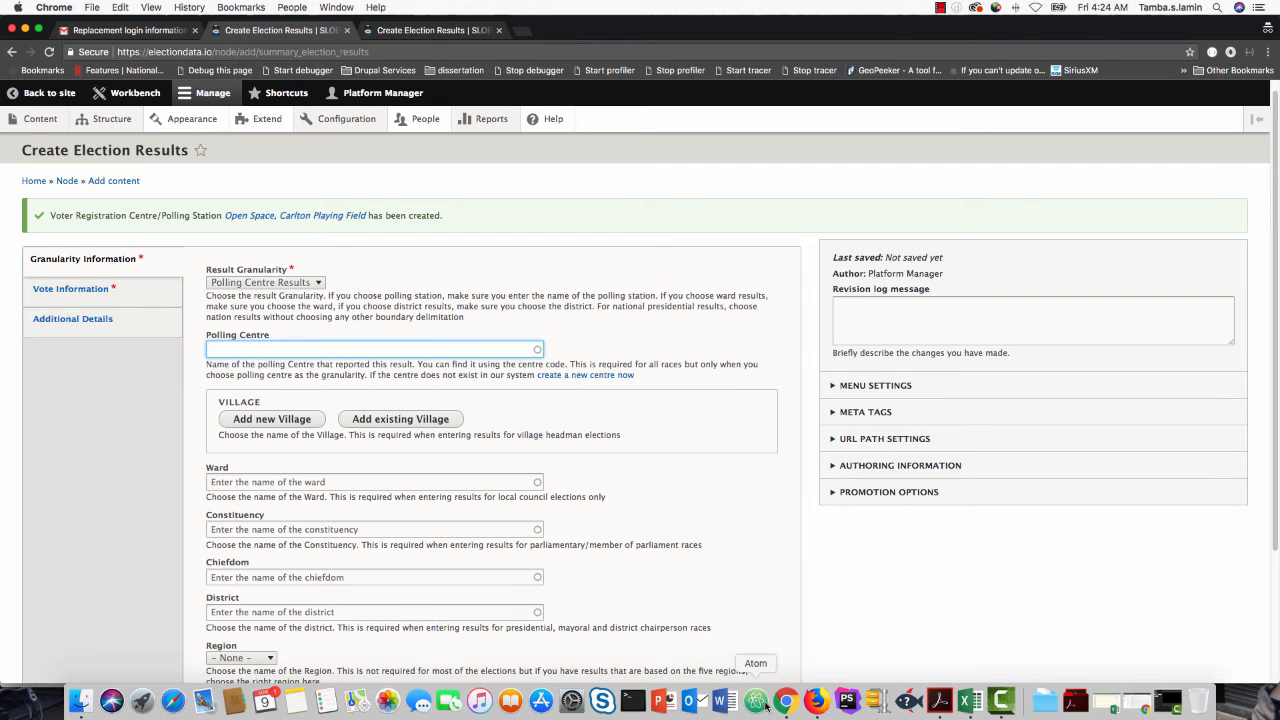
left_click(938, 700)
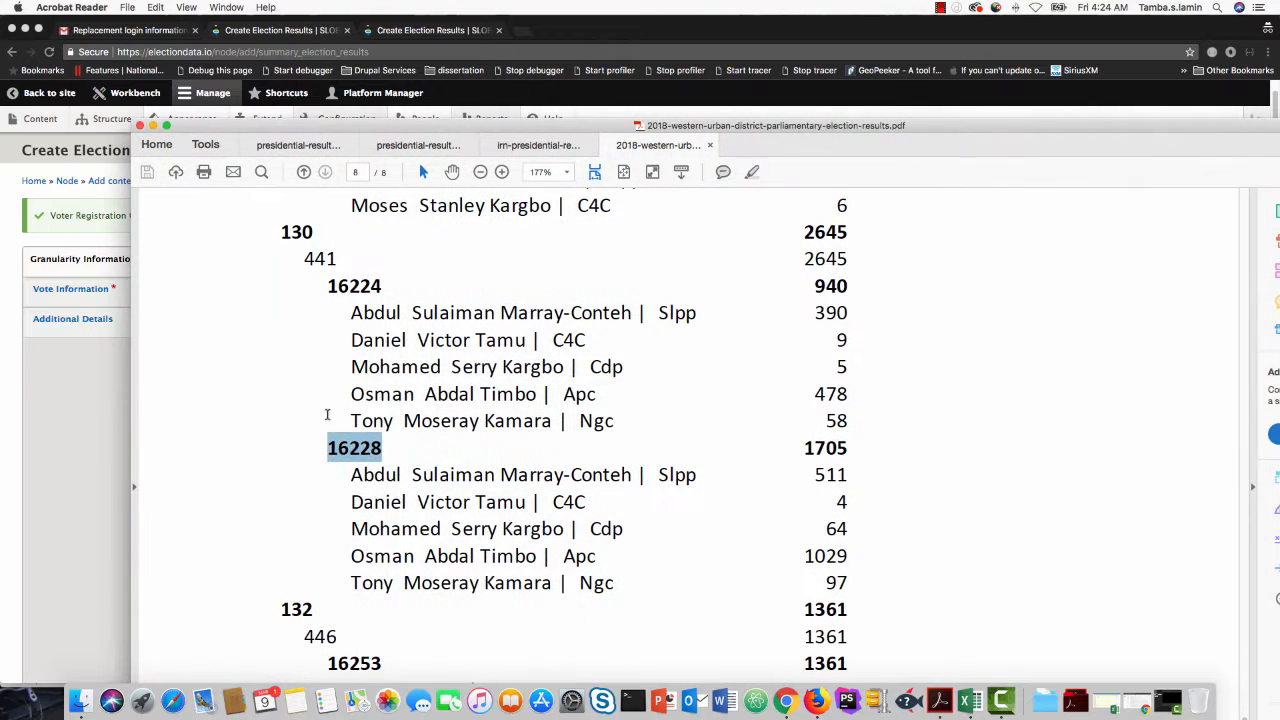
right_click(353, 449)
left_click(380, 451)
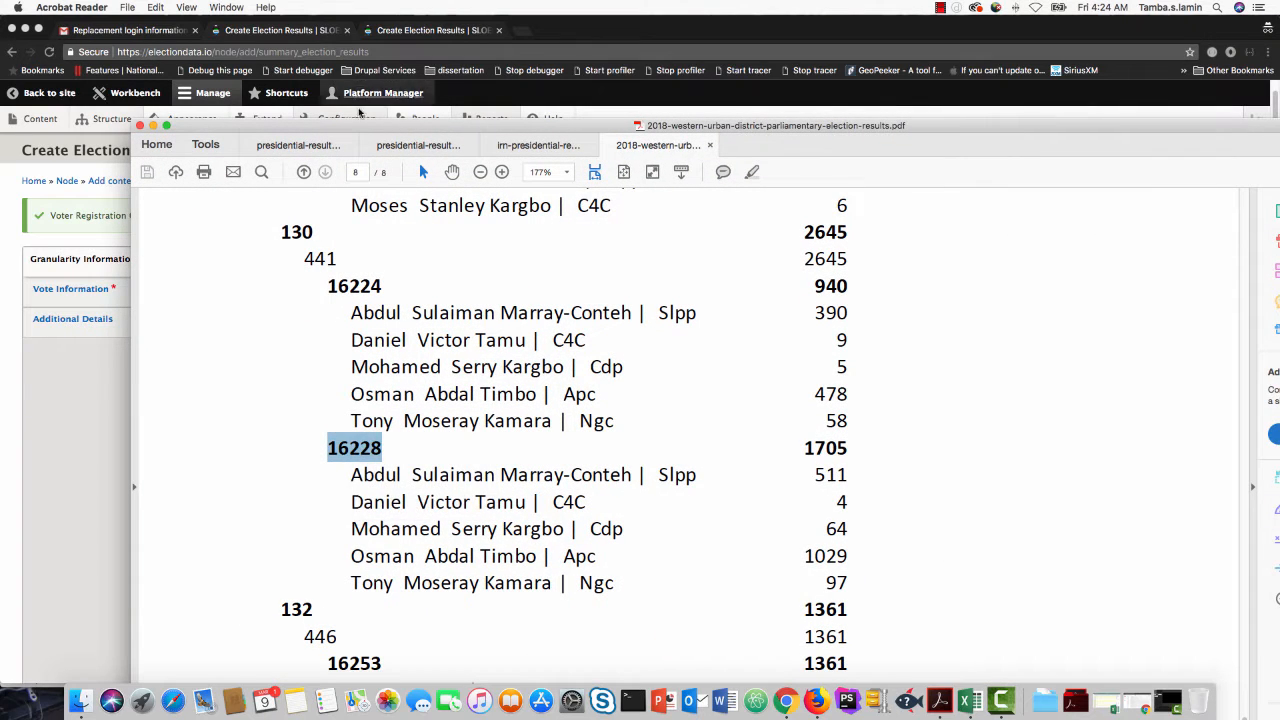
key("super+Tab")
left_click(229, 357)
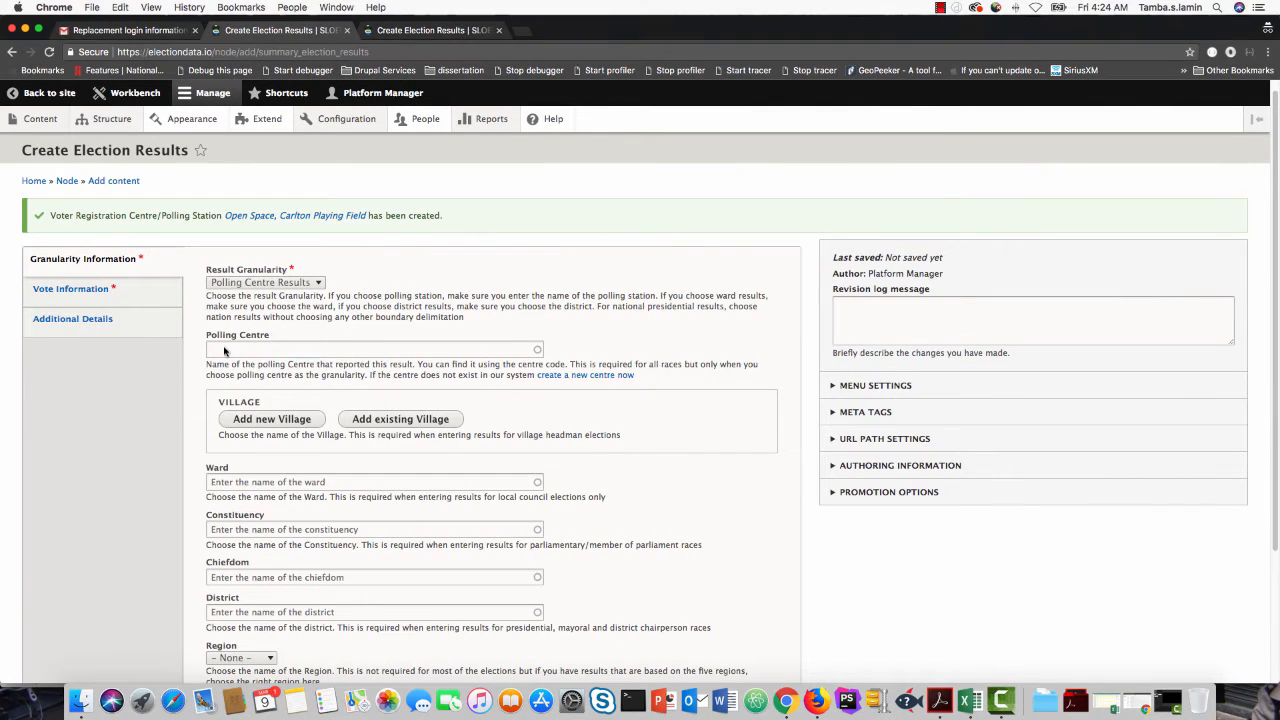
right_click(214, 352)
left_click(240, 413)
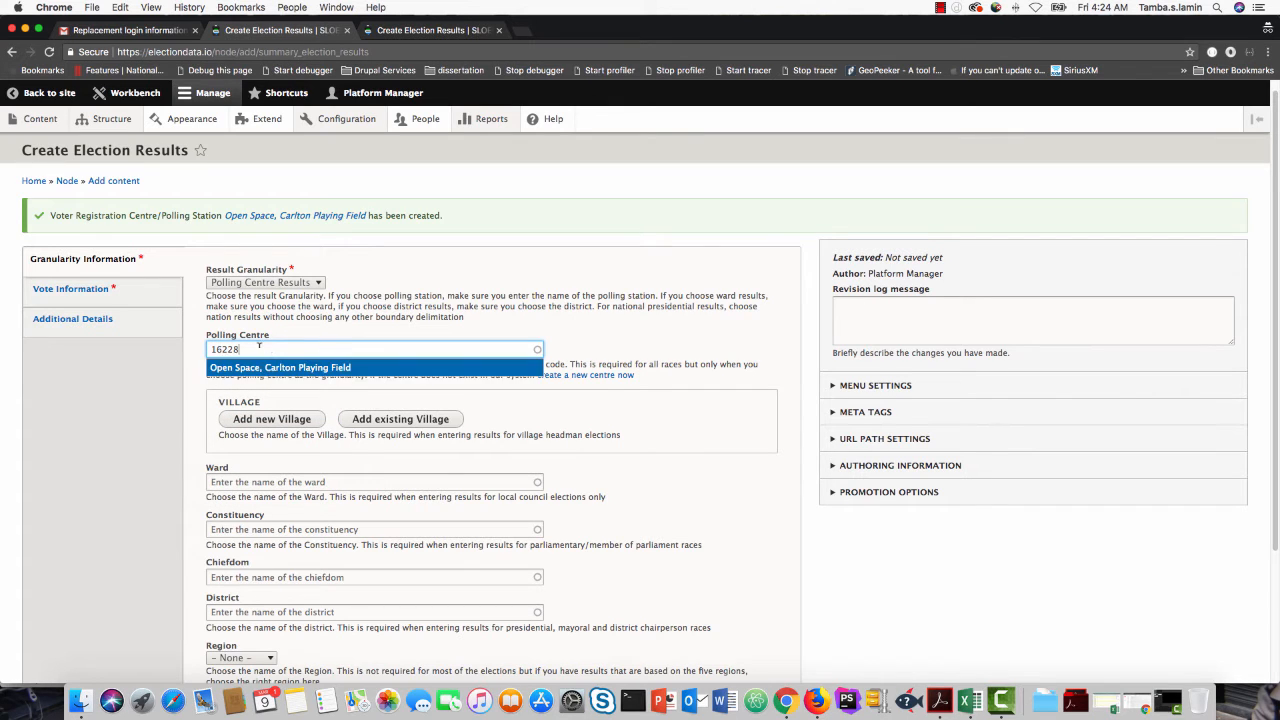
left_click(236, 368)
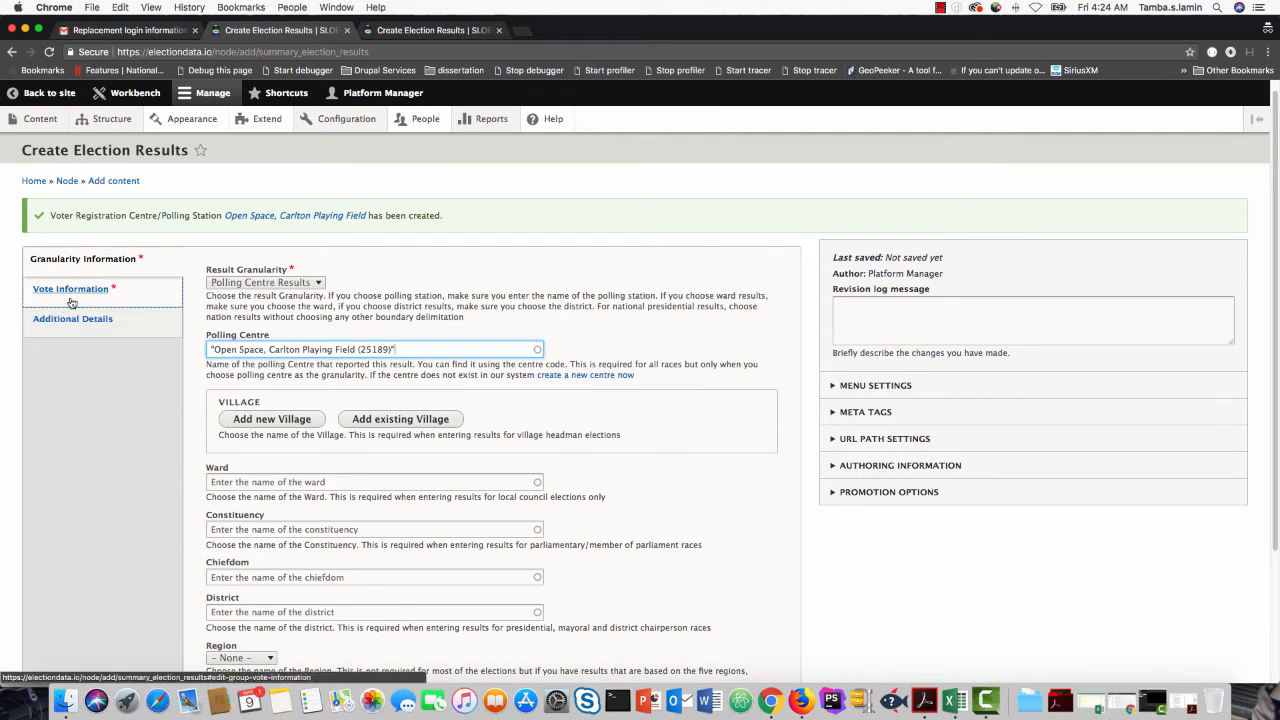
- Set the election result's moderation state to Needs Review
scroll(117, 395, "down", 4)
left_click(92, 565)
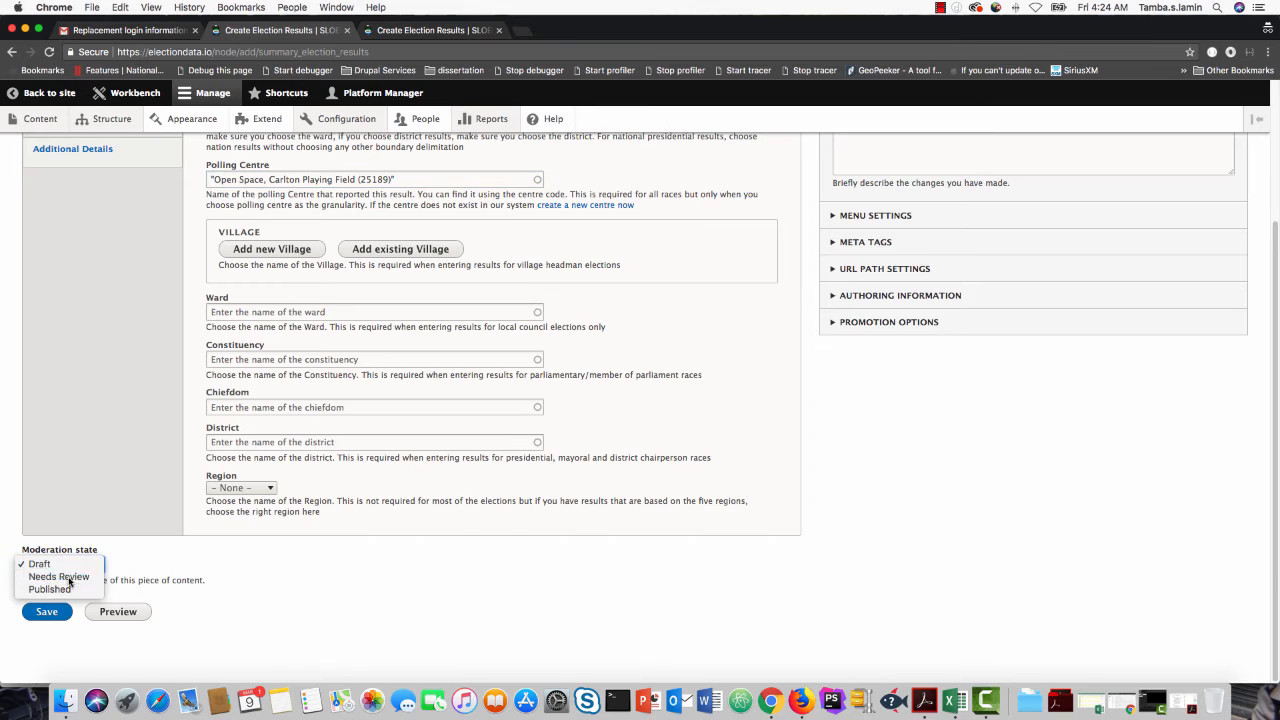
left_click(60, 579)
scroll(68, 440, "up", 4)
- In the vote information, enter election date 03/07/2018 and choose Parliamentary as the election type
left_click(70, 300)
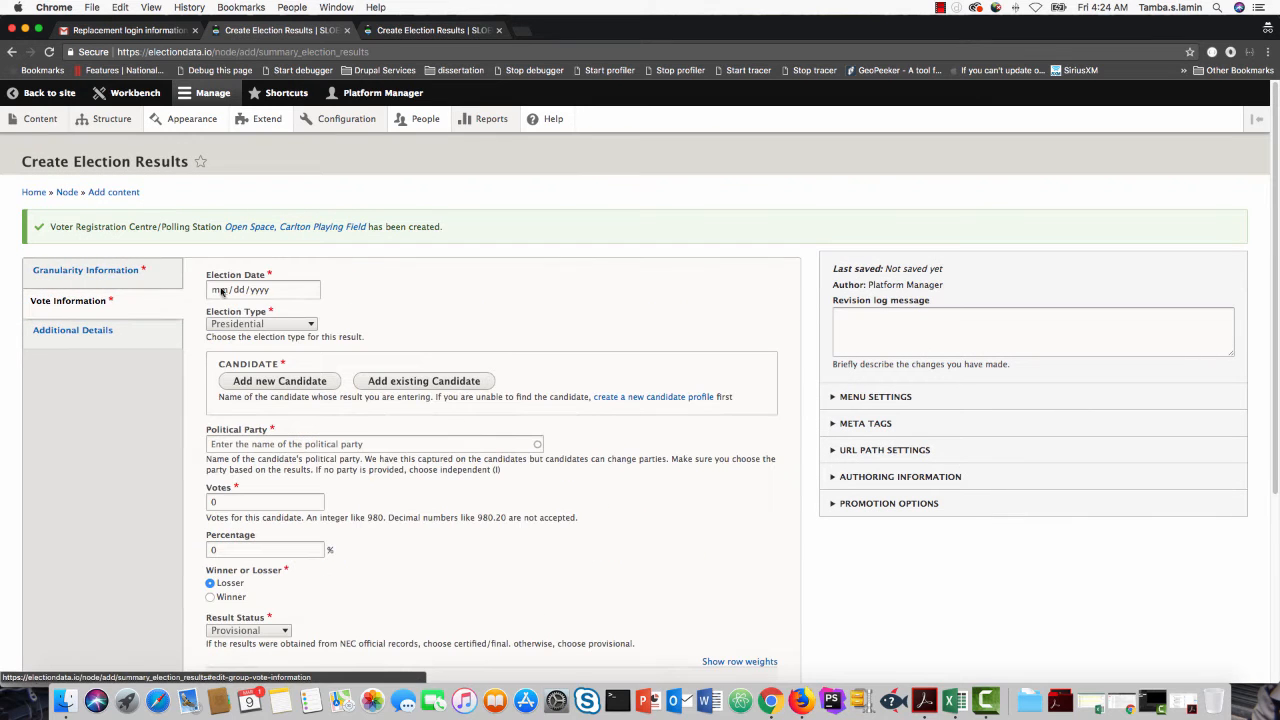
left_click(218, 291)
type("0")
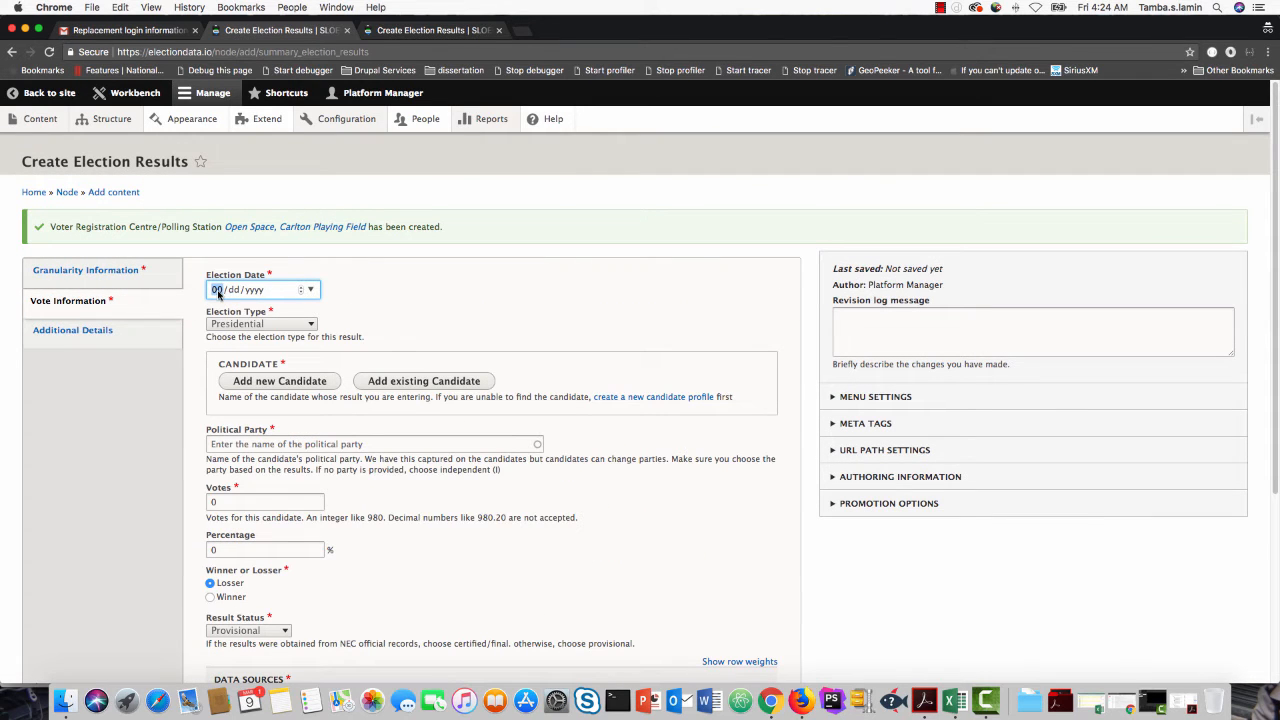
type("3/07/0020")
left_click(222, 328)
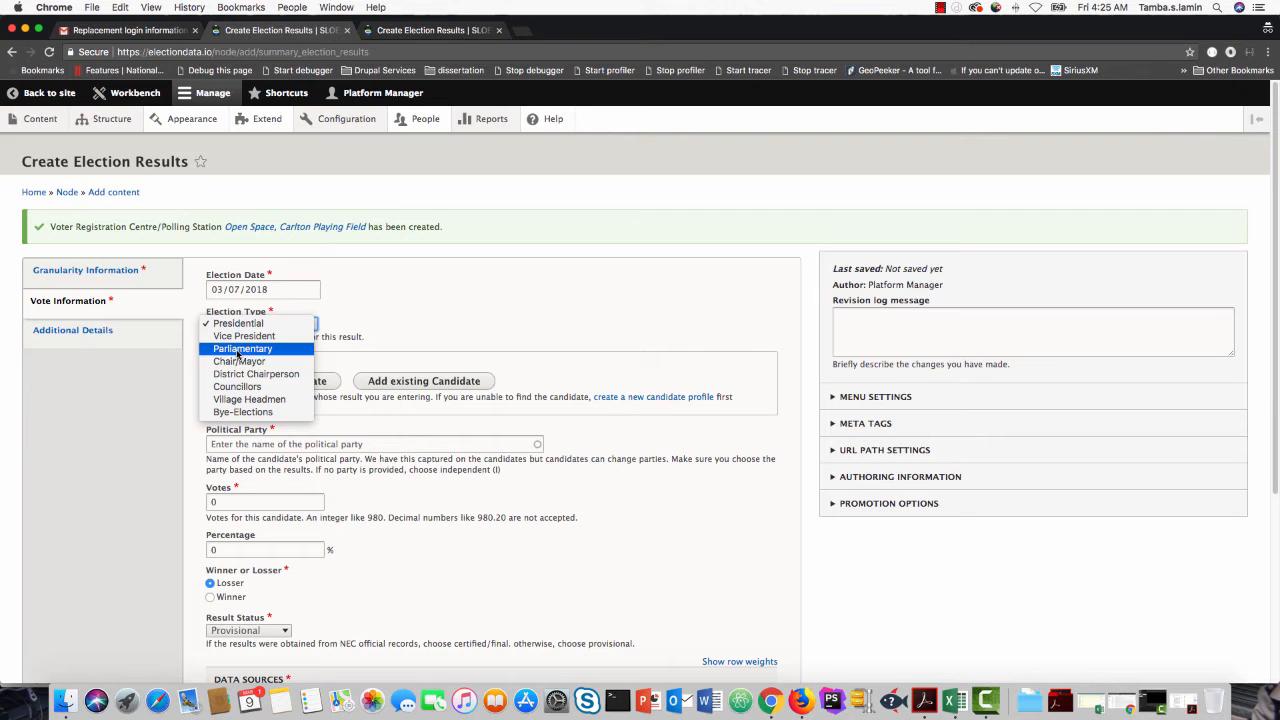
left_click(238, 348)
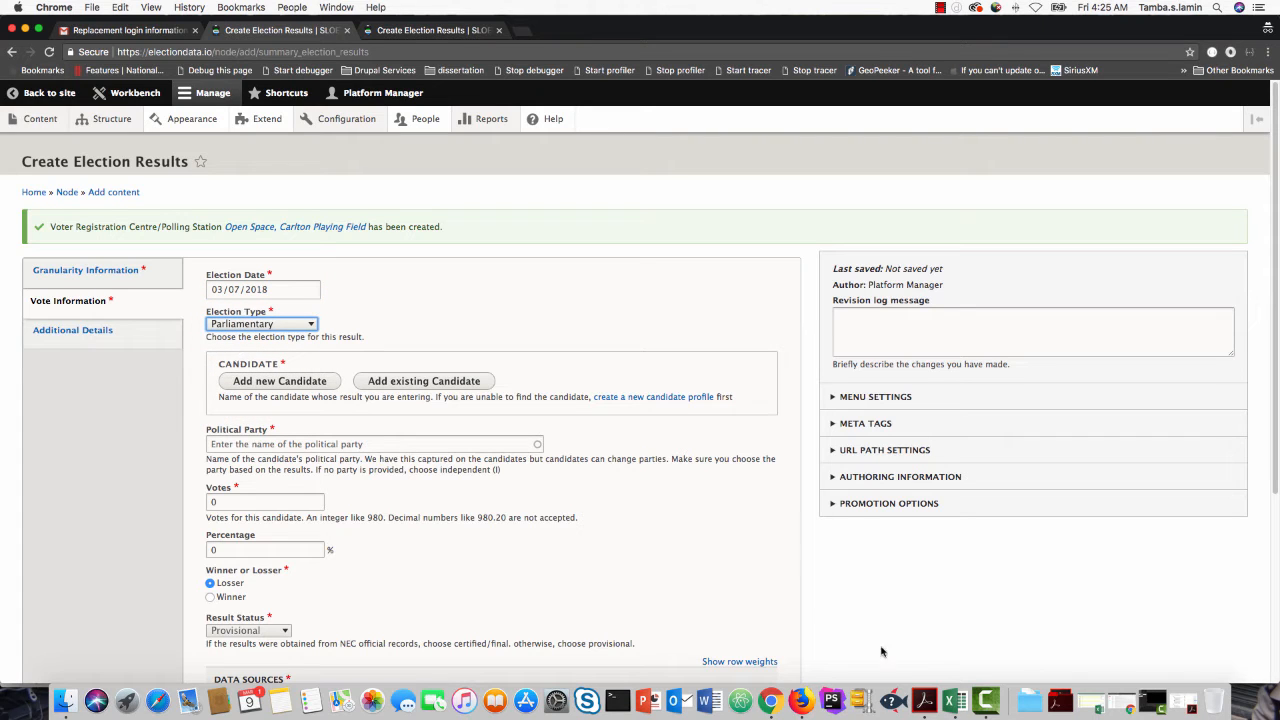
- In Acrobat Reader, copy the name of the Slpp candidate listed under centre 16228 and move the PDF window aside
left_click(924, 700)
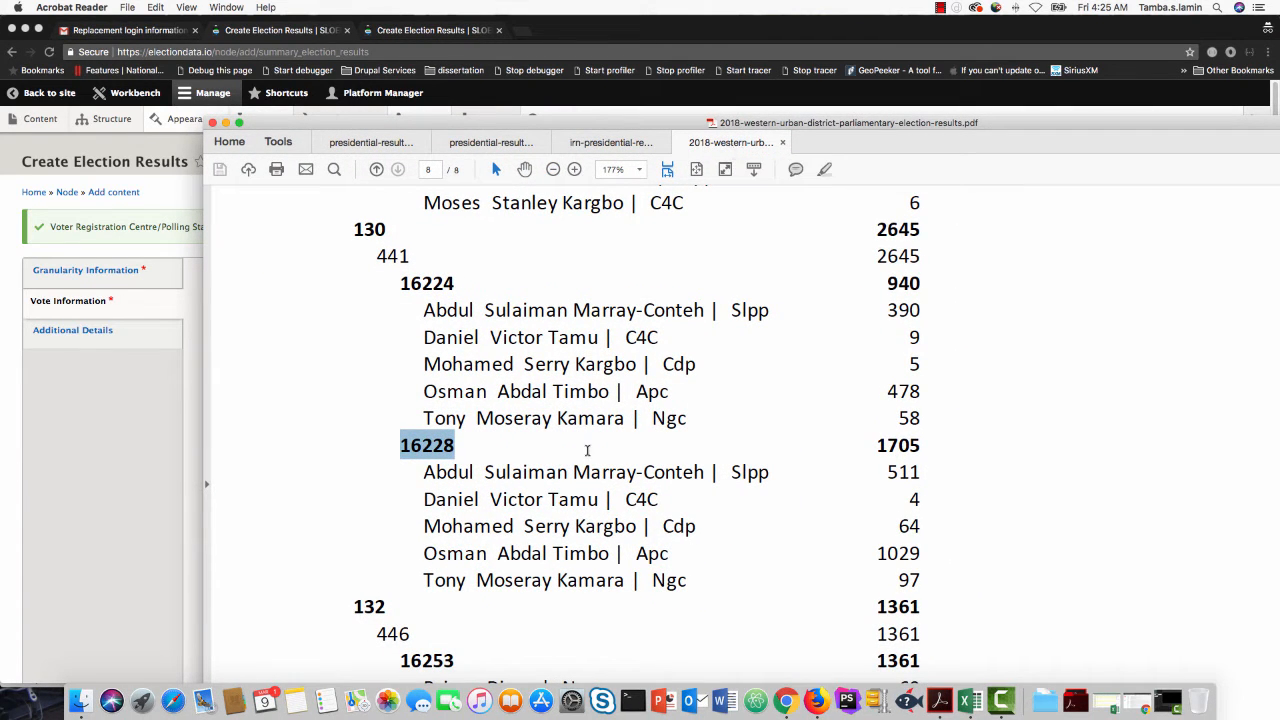
left_click_drag(425, 478, 658, 472)
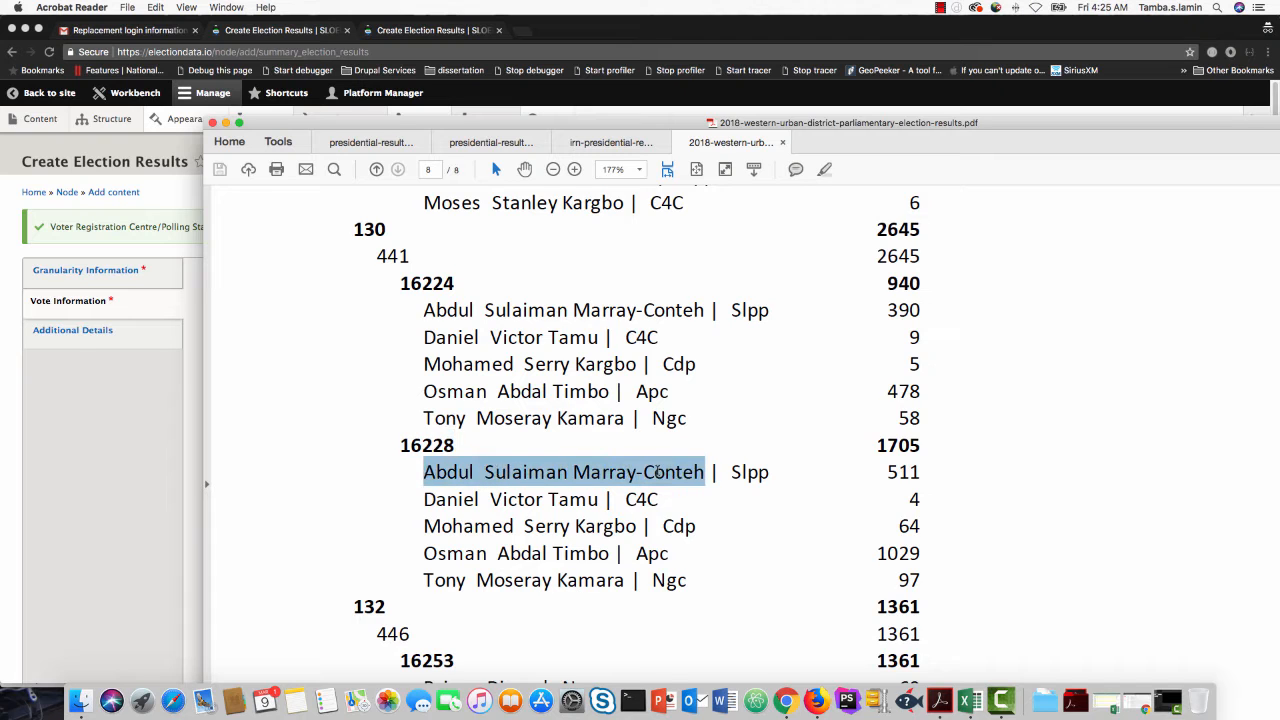
right_click(688, 472)
left_click(720, 482)
left_click_drag(534, 125, 1279, 180)
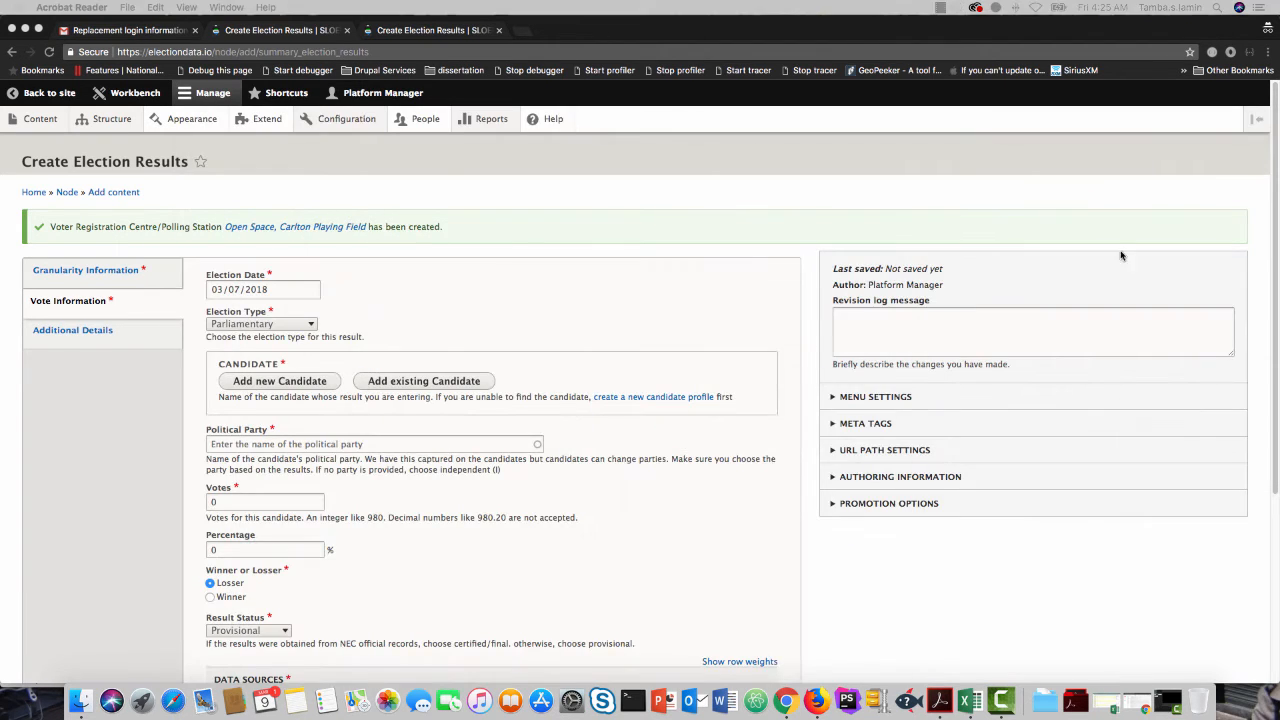
- Back in Chrome, search the existing candidates for the copied full name and for the surname alone, and cancel the lookup
left_click(320, 365)
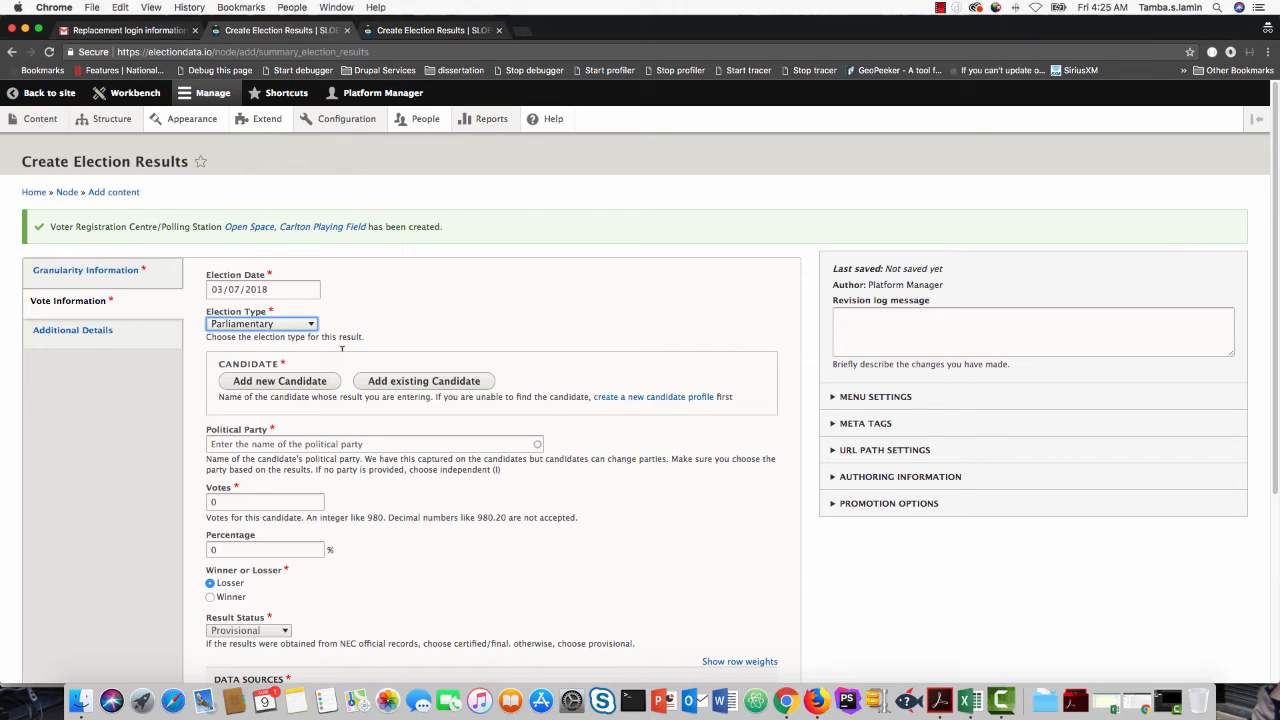
left_click(405, 383)
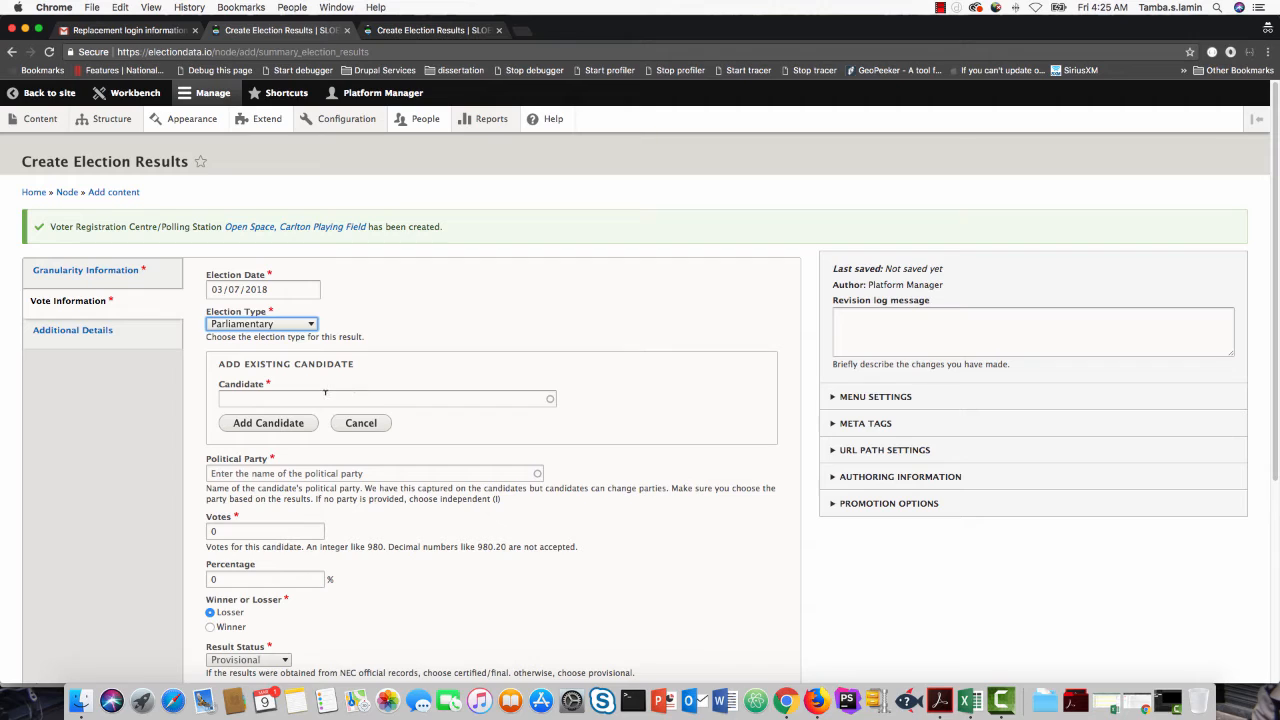
left_click(325, 396)
key("super+v")
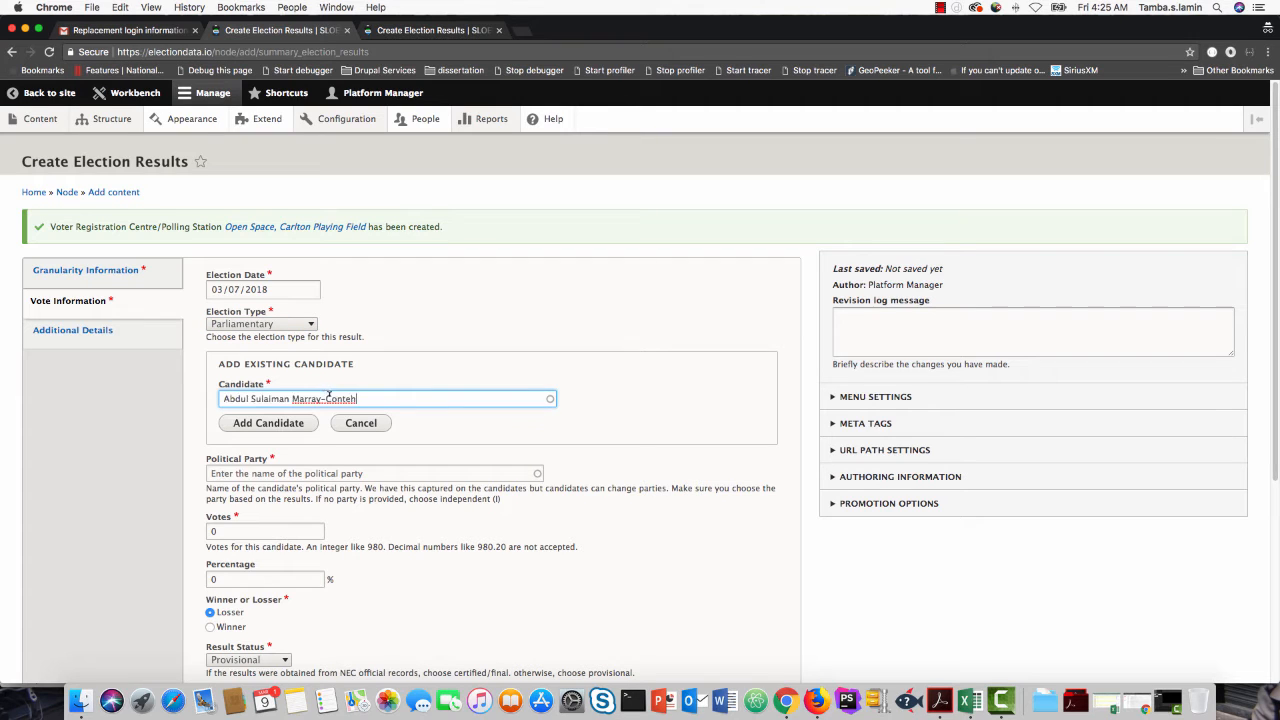
left_click_drag(359, 397, 250, 397)
key("BackSpace")
key("BackSpace")
key("BackSpace")
key("BackSpace")
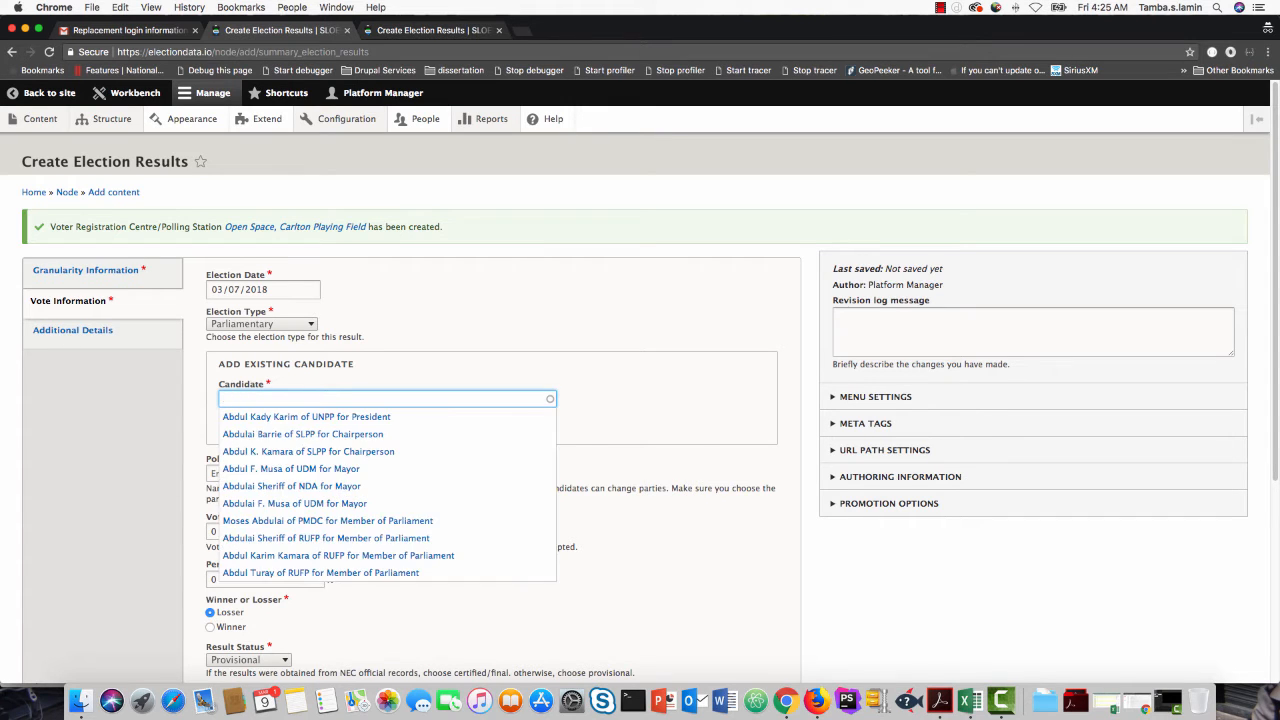
key("super+v")
left_click_drag(292, 399, 208, 401)
key("BackSpace")
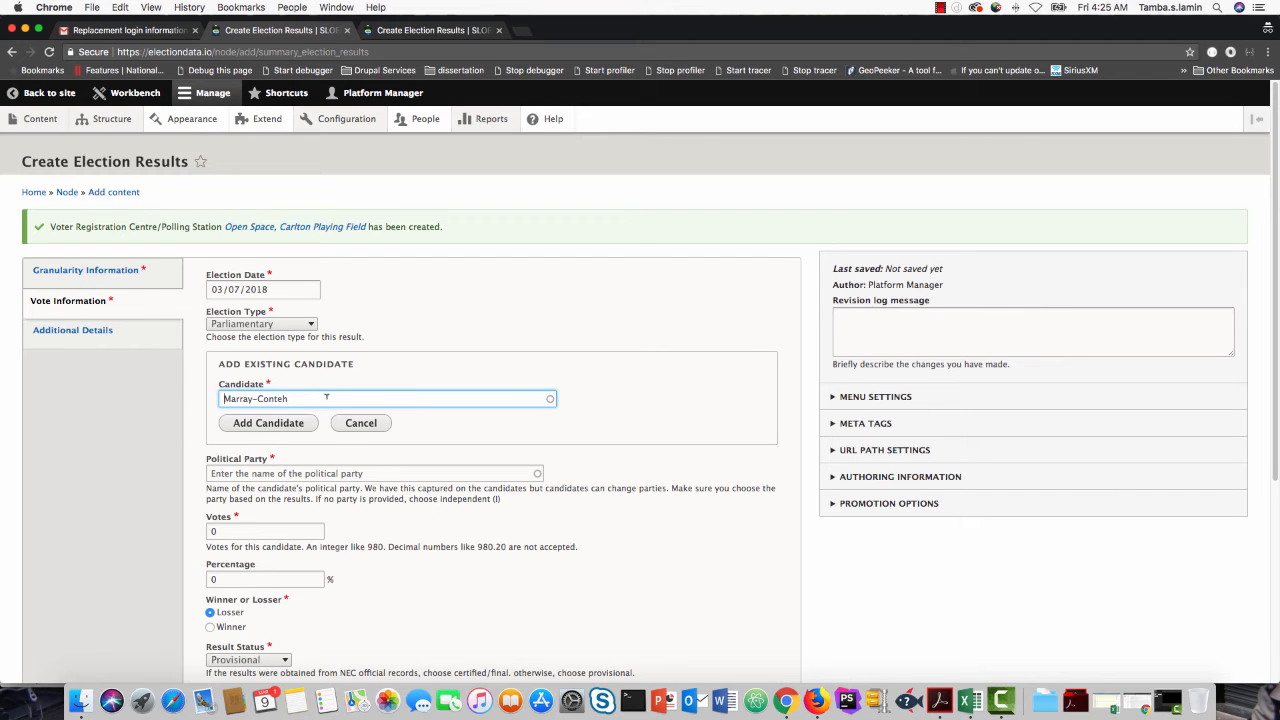
left_click(363, 425)
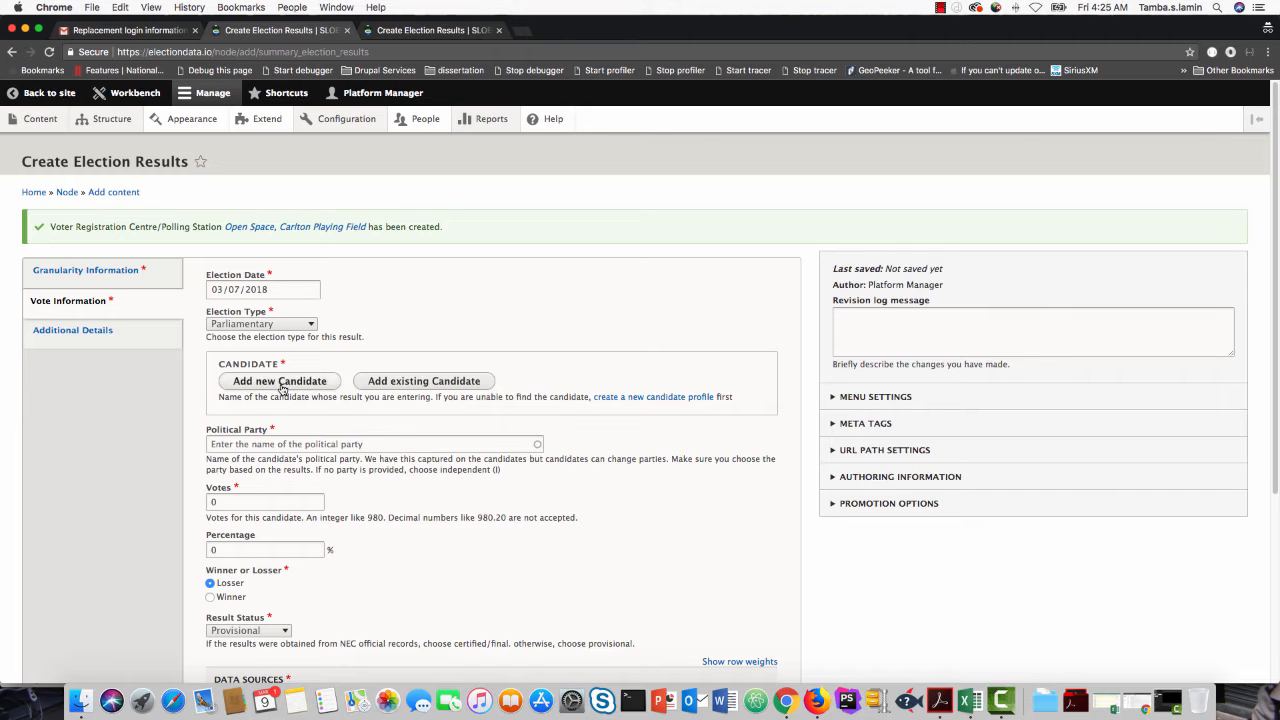
- Start a new candidate profile with the title Mr. and paste the copied full name as the first name
left_click(282, 386)
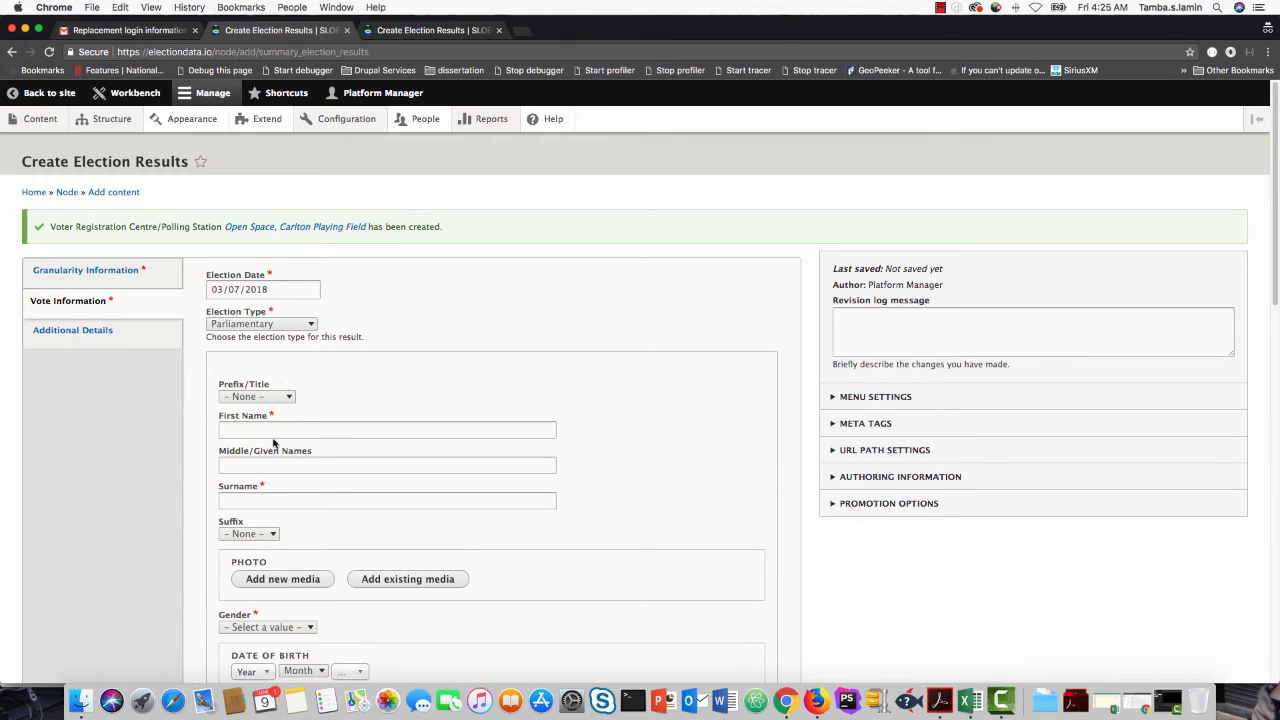
scroll(236, 455, "down", 1)
left_click(258, 330)
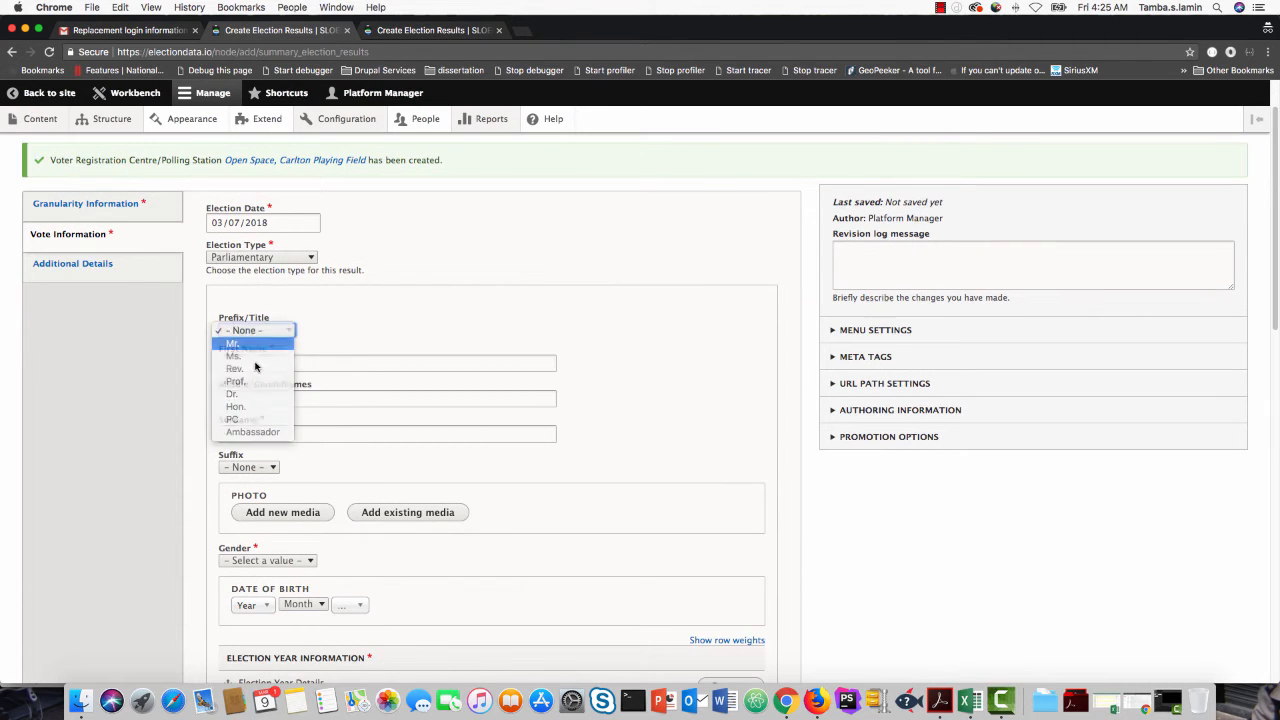
left_click(257, 345)
left_click(255, 362)
key("super+v")
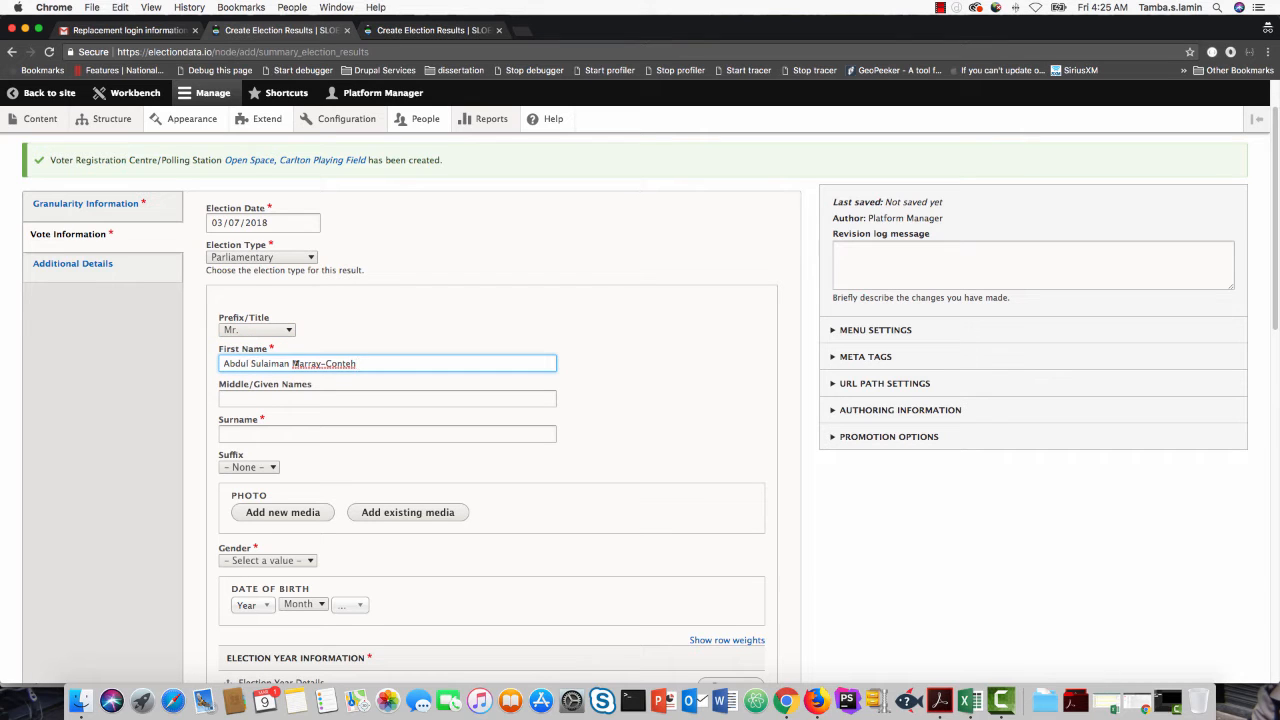
- Move the surname and the middle name out of First Name into the Surname and Middle/Given Names fields
left_click_drag(291, 362, 385, 362)
key("super+x")
left_click(272, 432)
key("super+v")
double_click(270, 364)
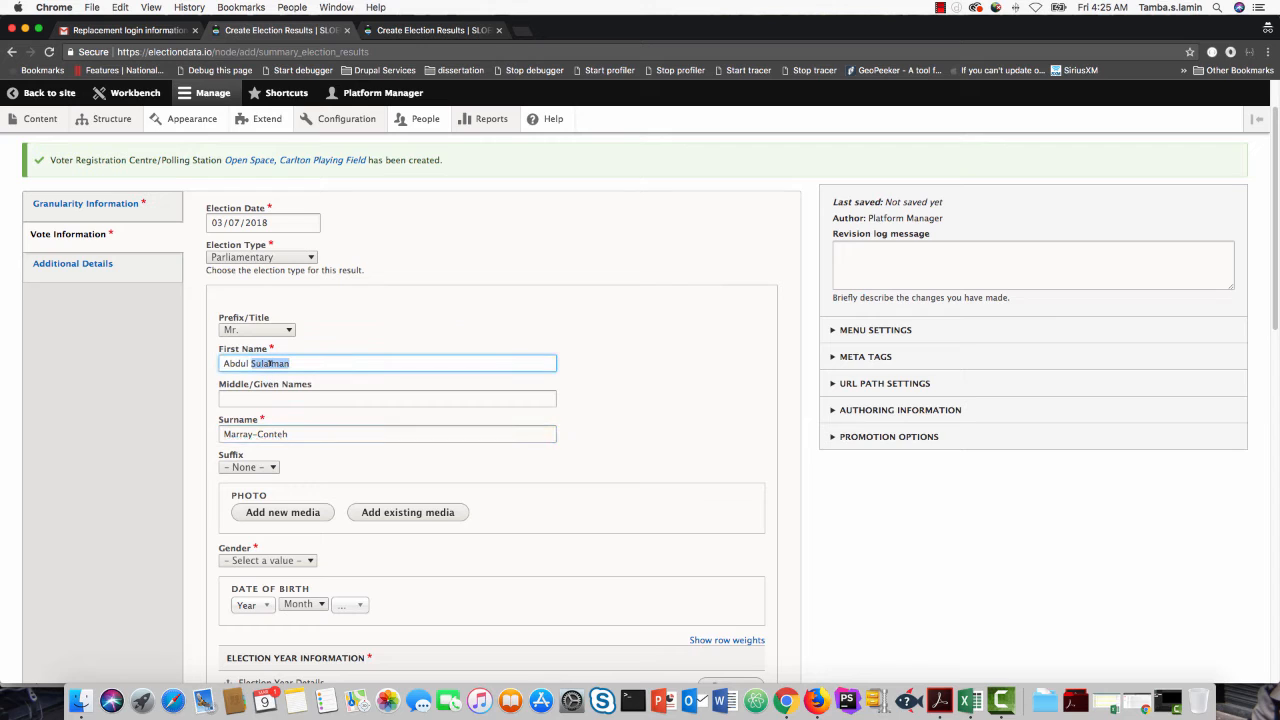
key("super+x")
left_click(258, 397)
key("super+v")
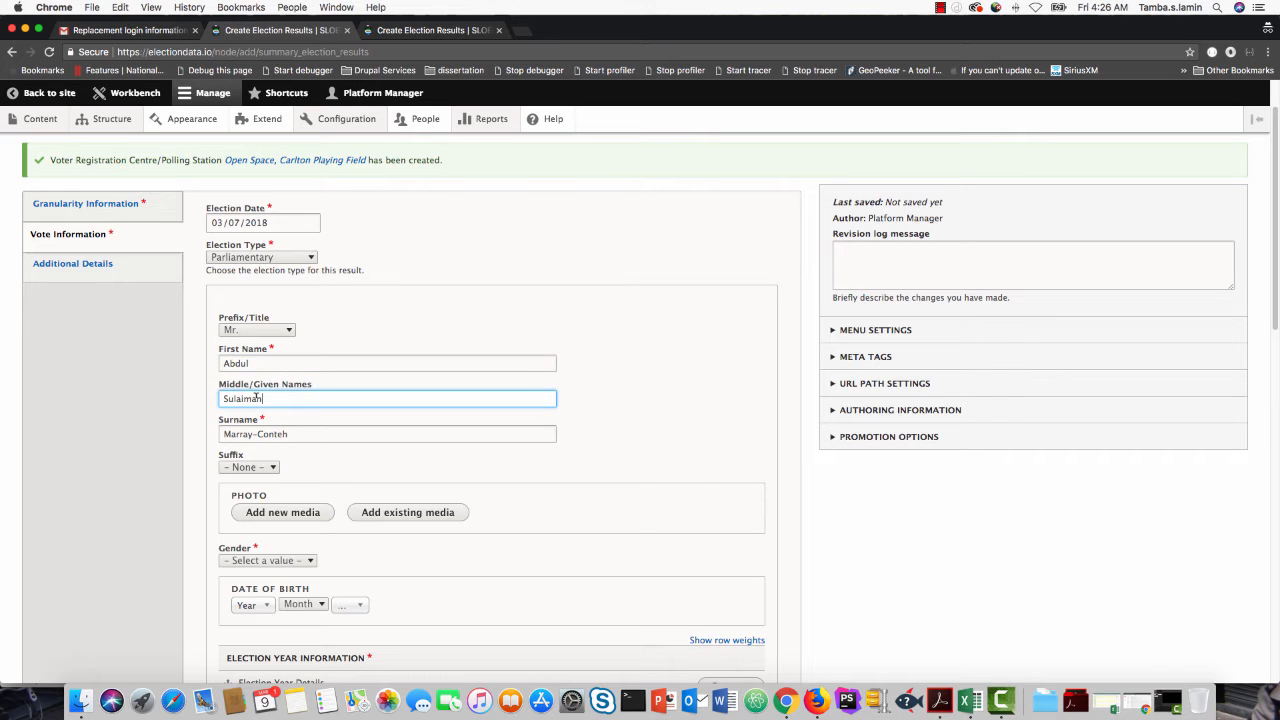
- Add the existing Blank Male Profile Photo as the candidate's photo and set the gender to Male
scroll(213, 480, "down", 2)
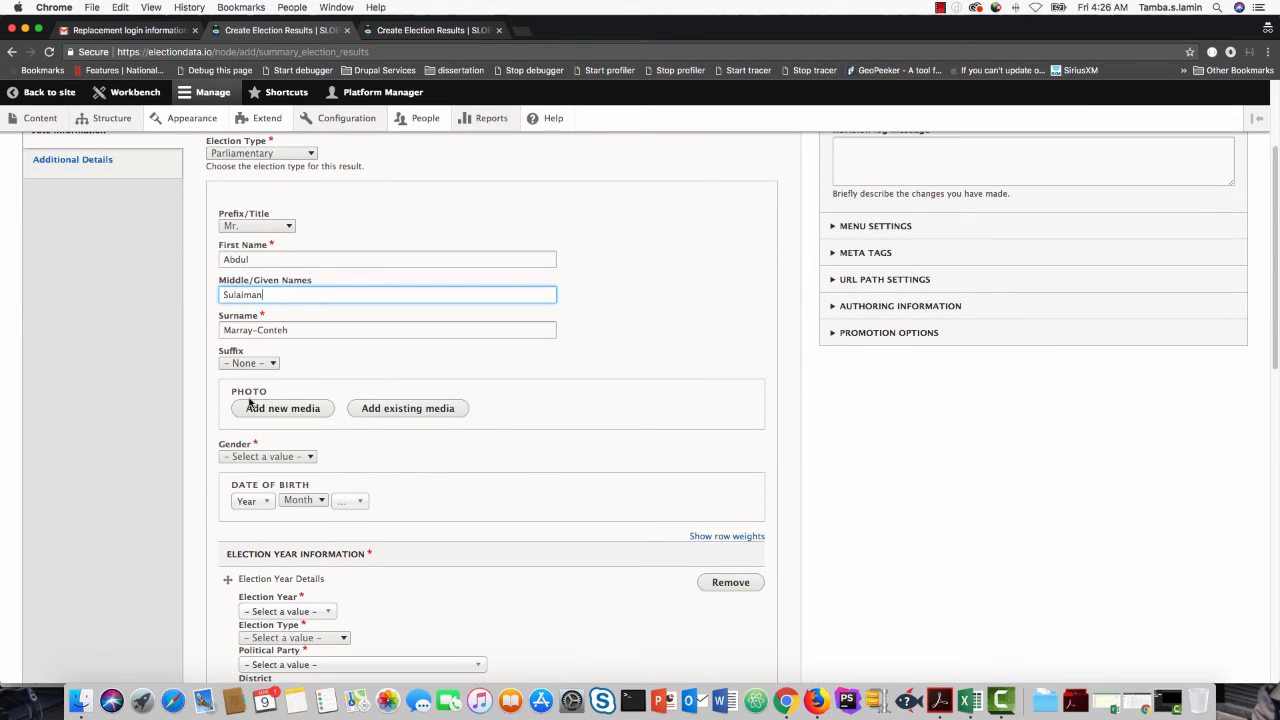
left_click(400, 410)
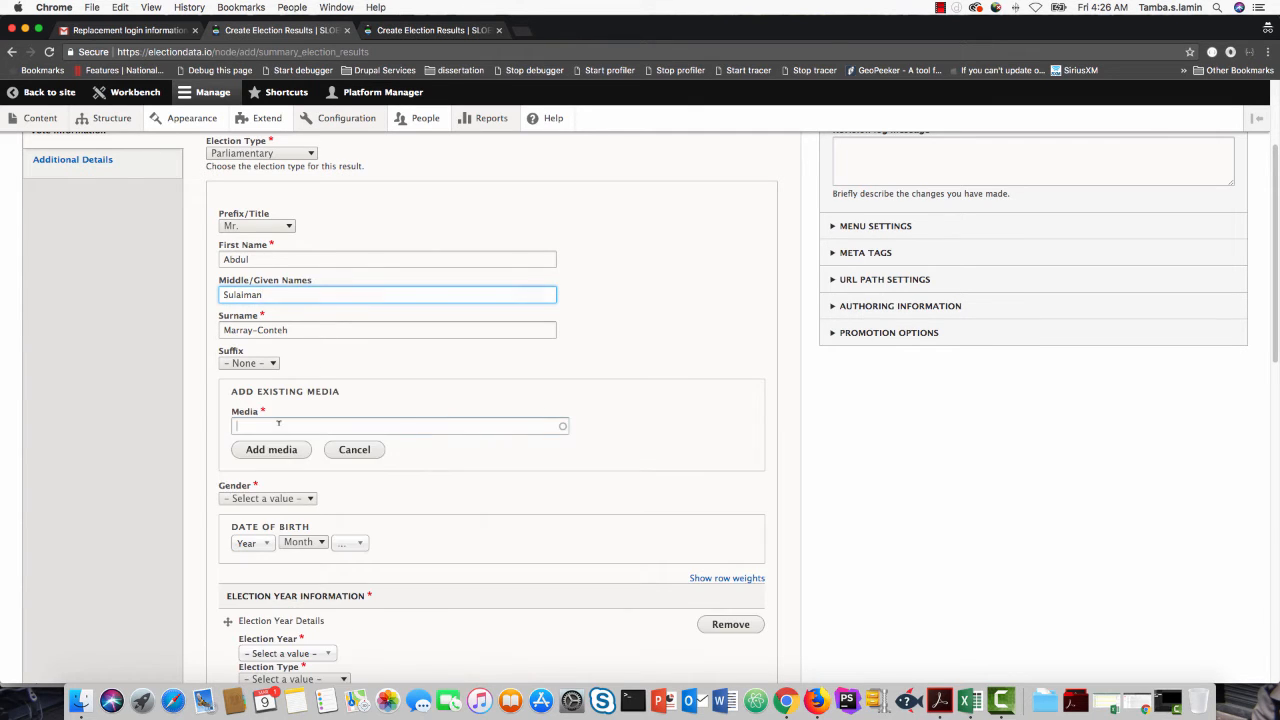
type("blan")
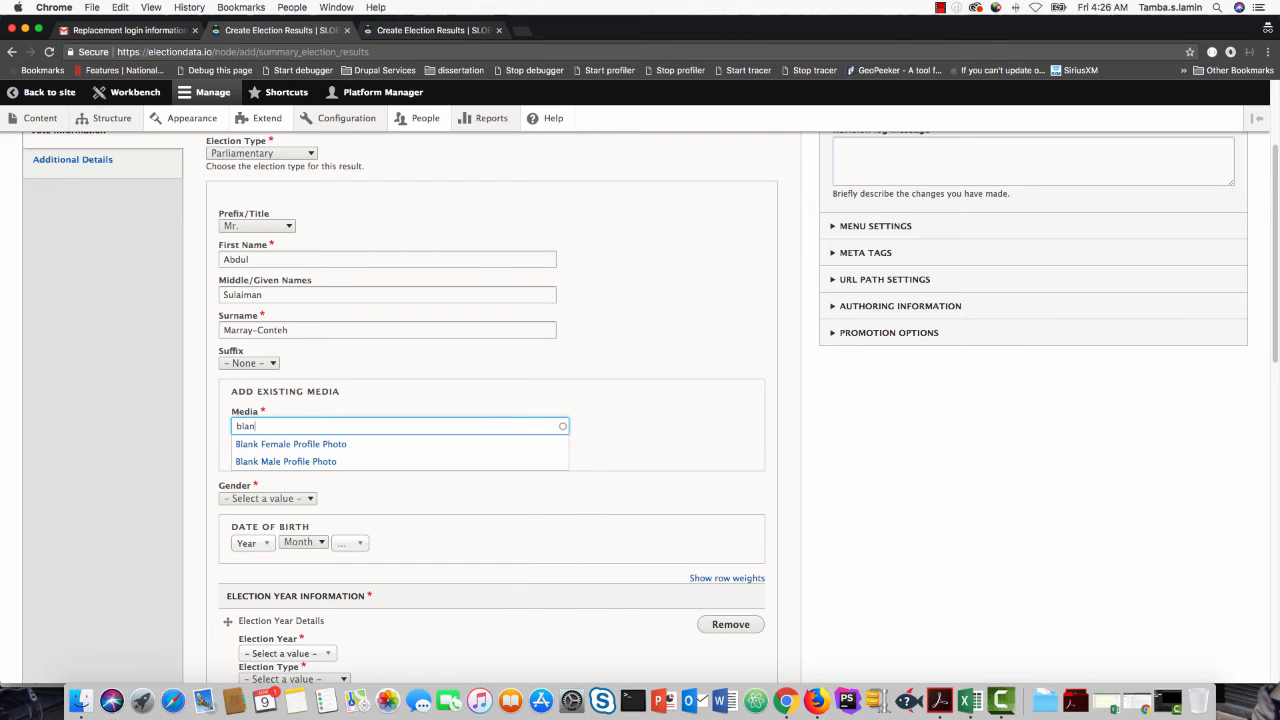
left_click(279, 462)
left_click(279, 451)
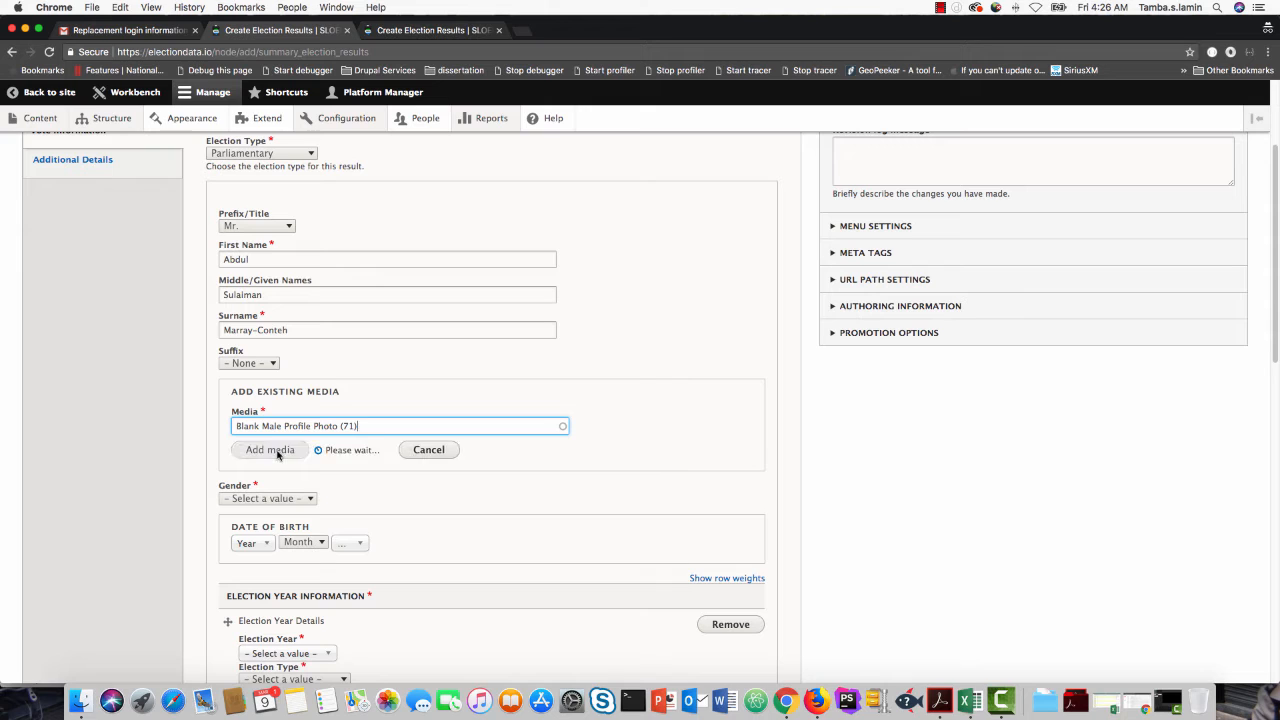
scroll(234, 466, "down", 4)
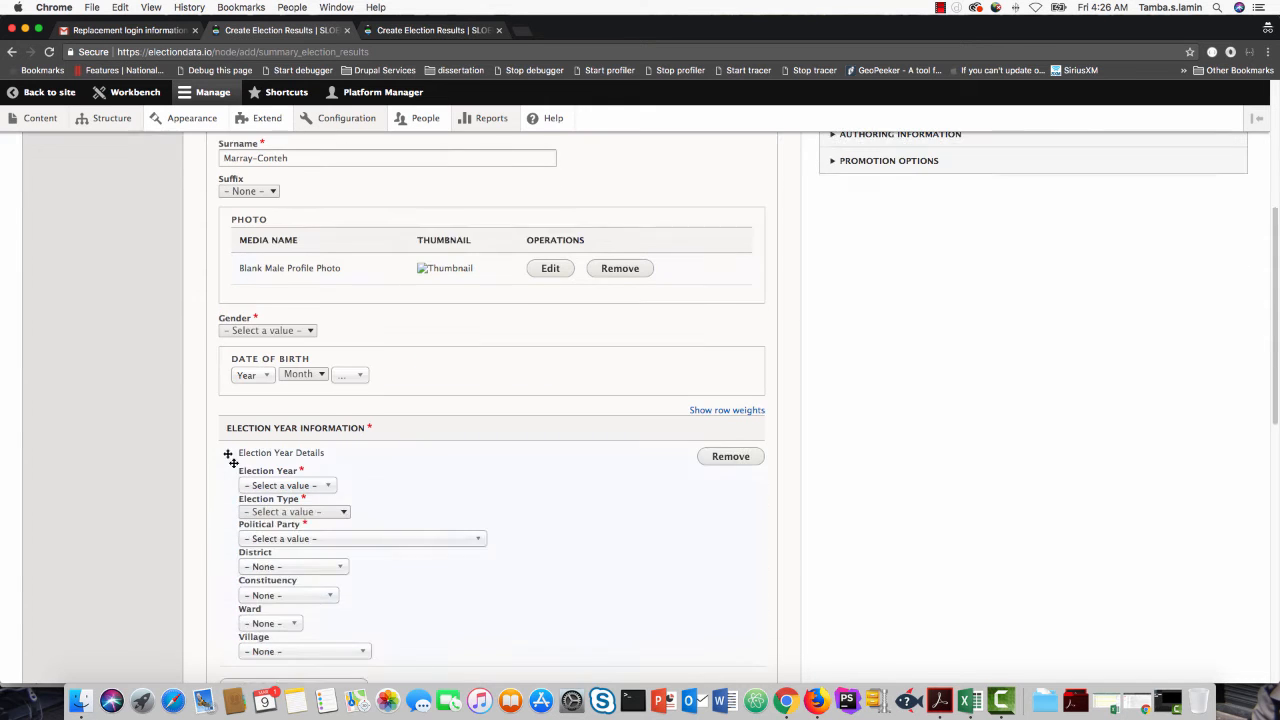
left_click(233, 334)
left_click(234, 345)
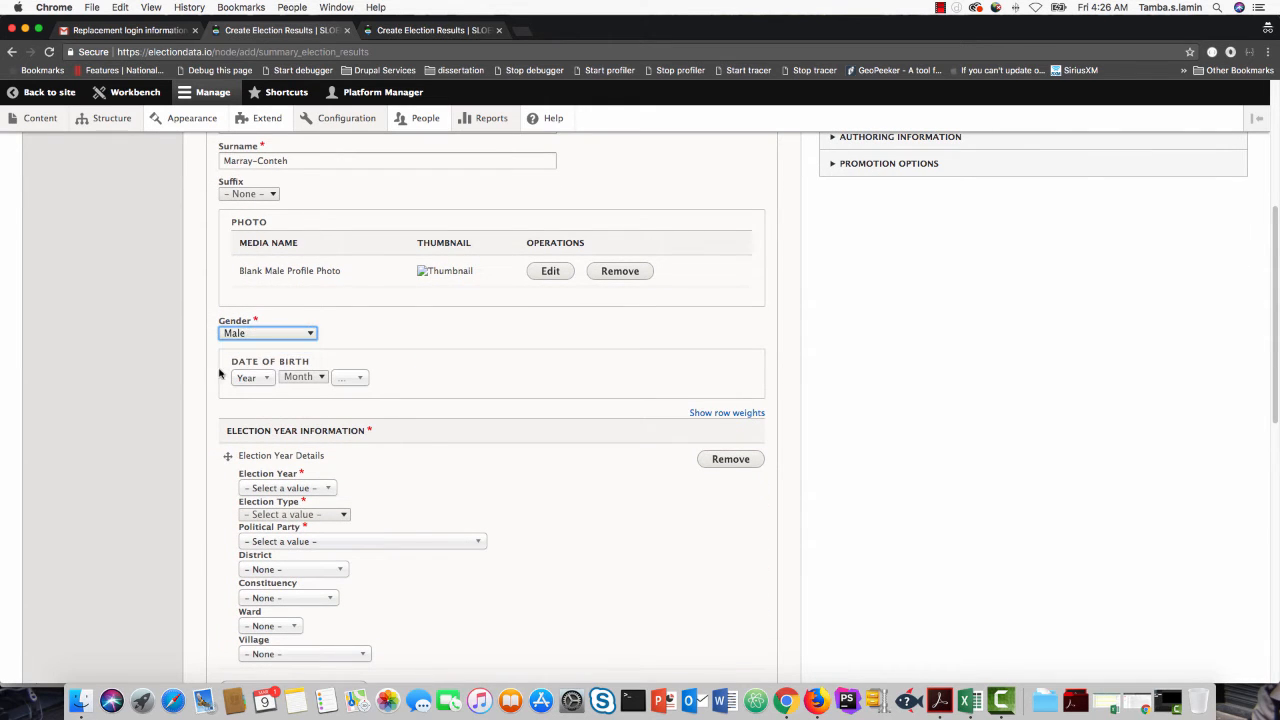
- Fill in the candidate's election year details with 2018, Parliamentary and Sierra Leone Peoples Party (SLPP)
scroll(200, 428, "down", 3)
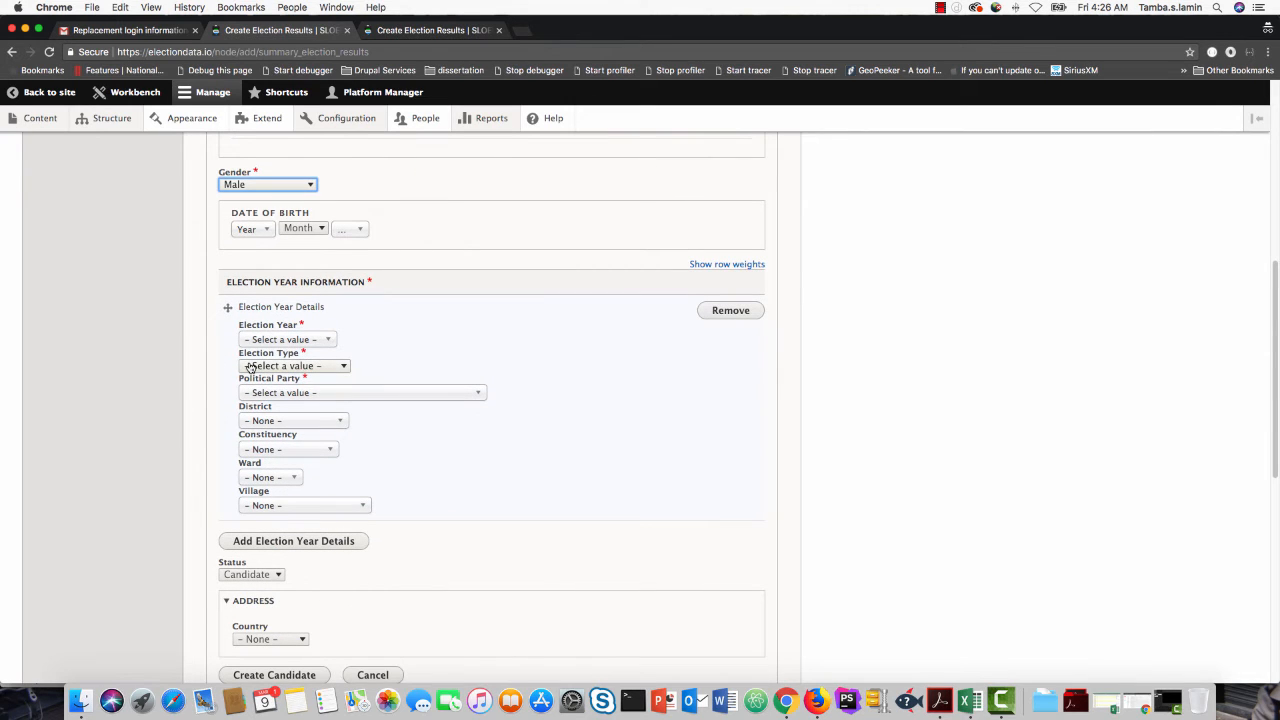
left_click(255, 340)
left_click(247, 396)
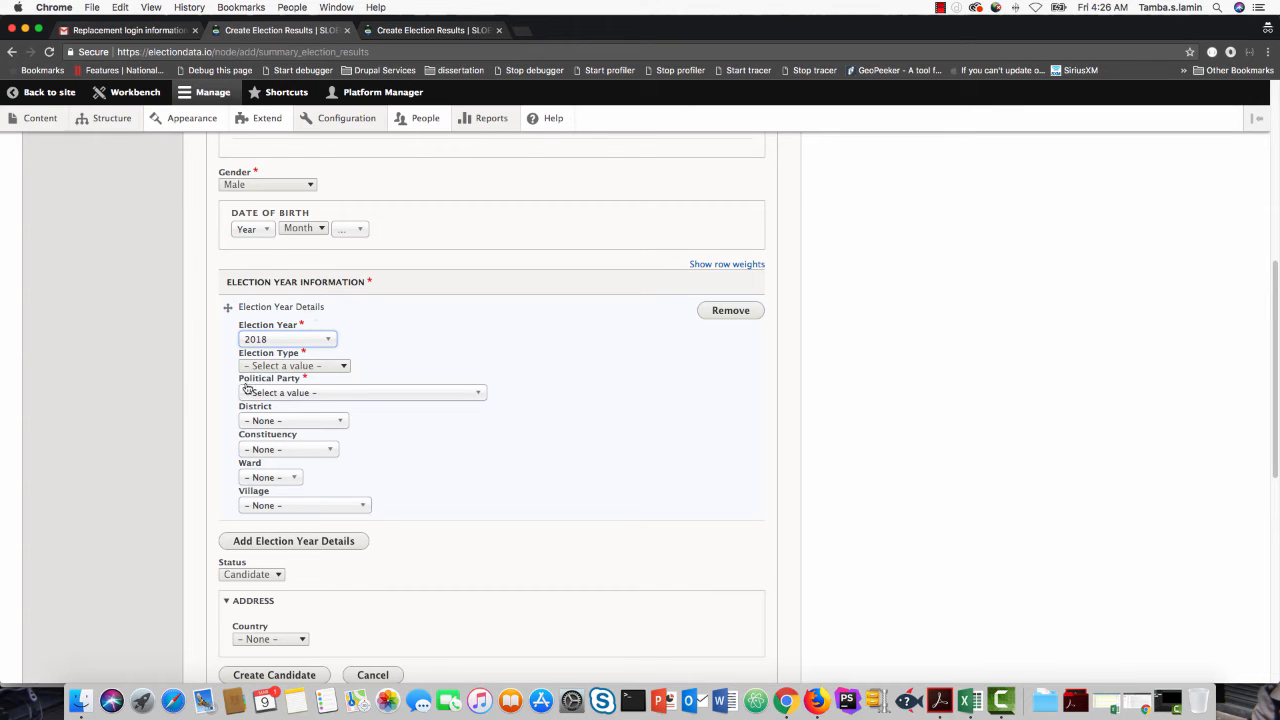
left_click(262, 367)
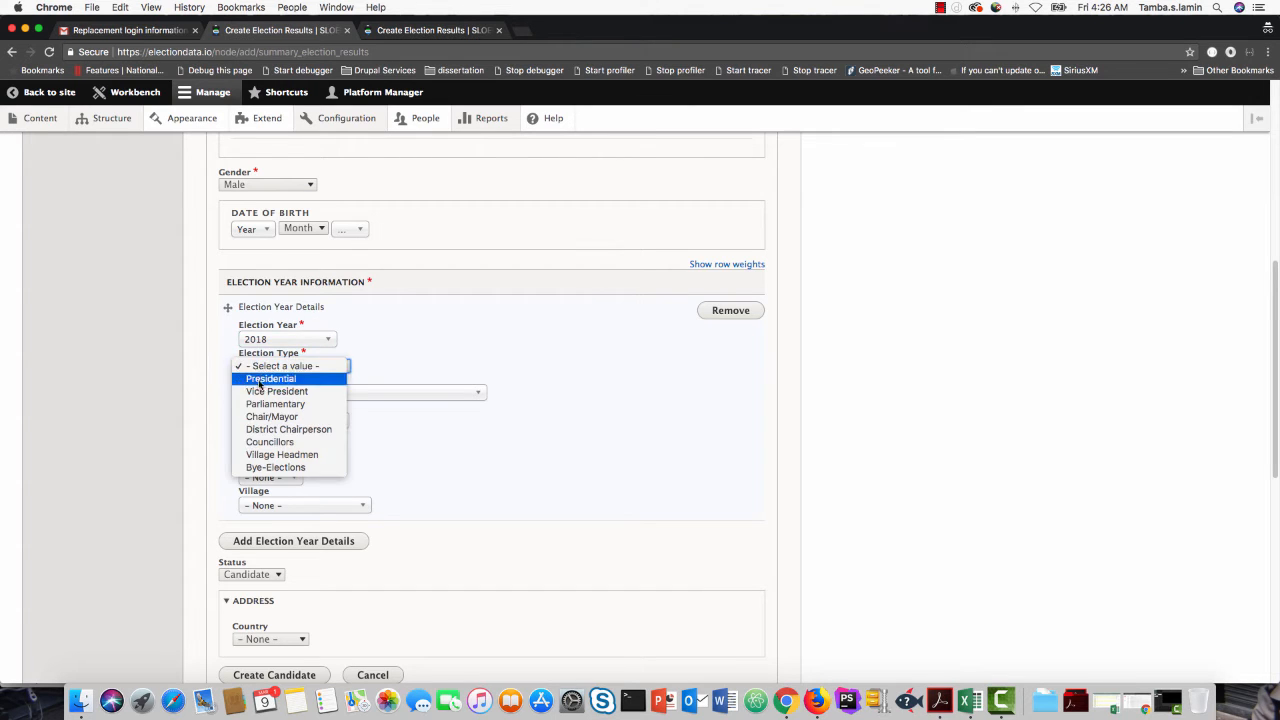
left_click(268, 405)
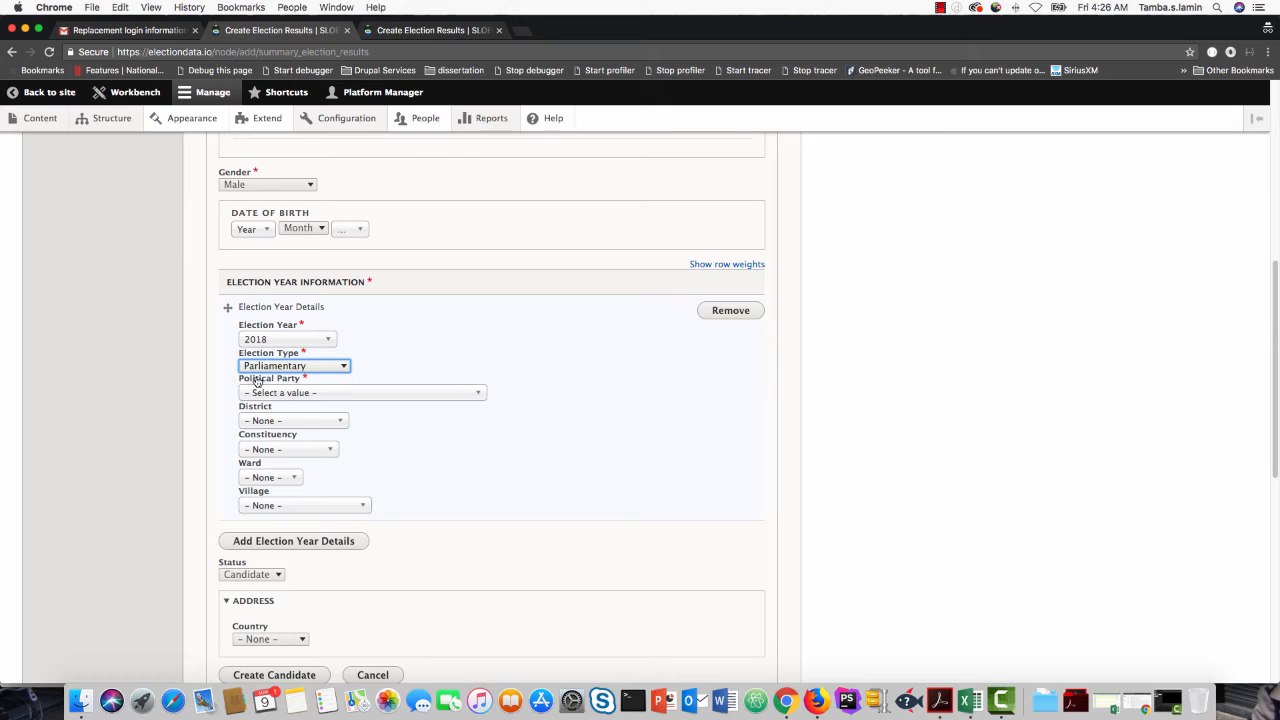
left_click(291, 396)
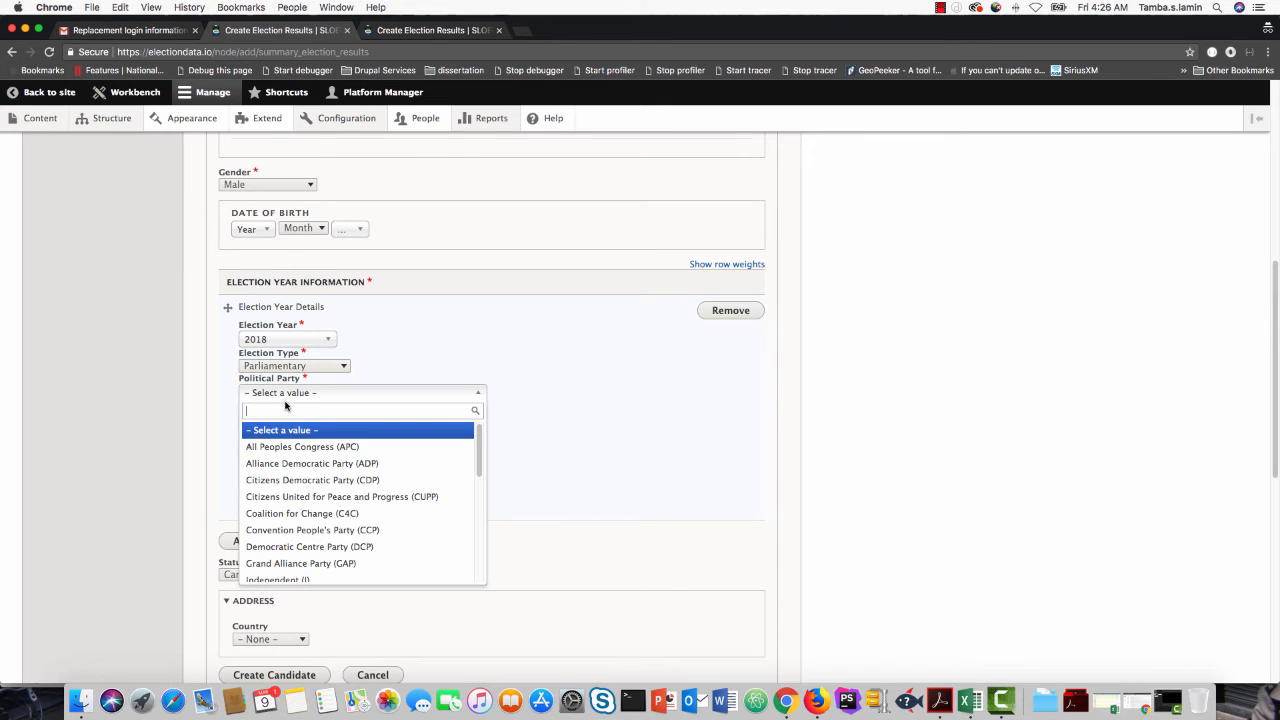
type("slpp")
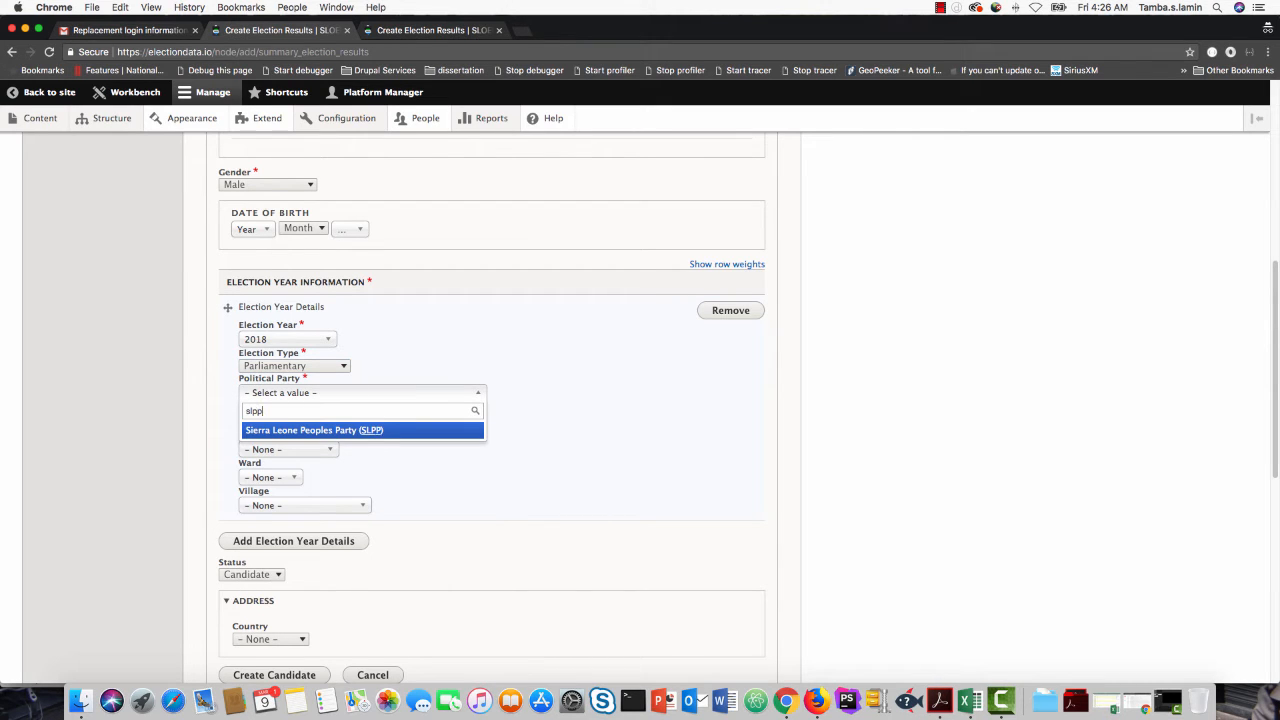
left_click(309, 430)
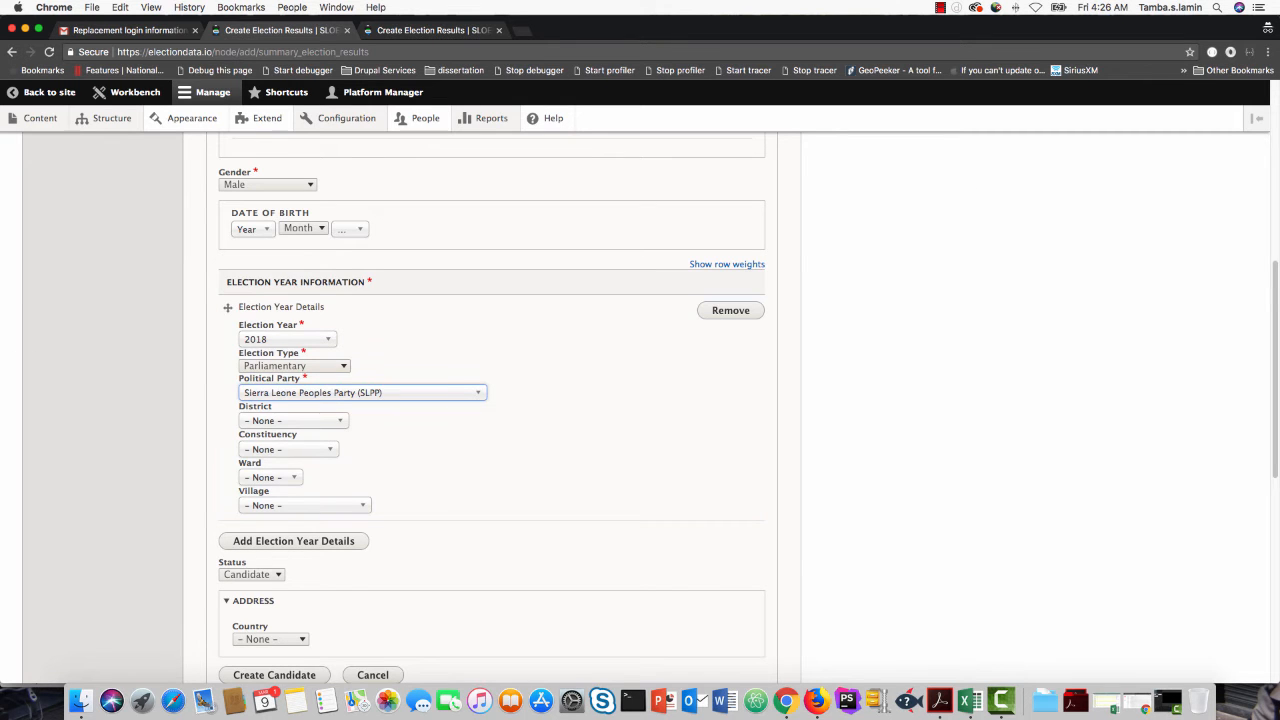
- Check the SLPP candidate's constituency in the results PDF in Acrobat Reader, and set the profile's Constituency to Constituency 130 in Chrome
key("super+Tab")
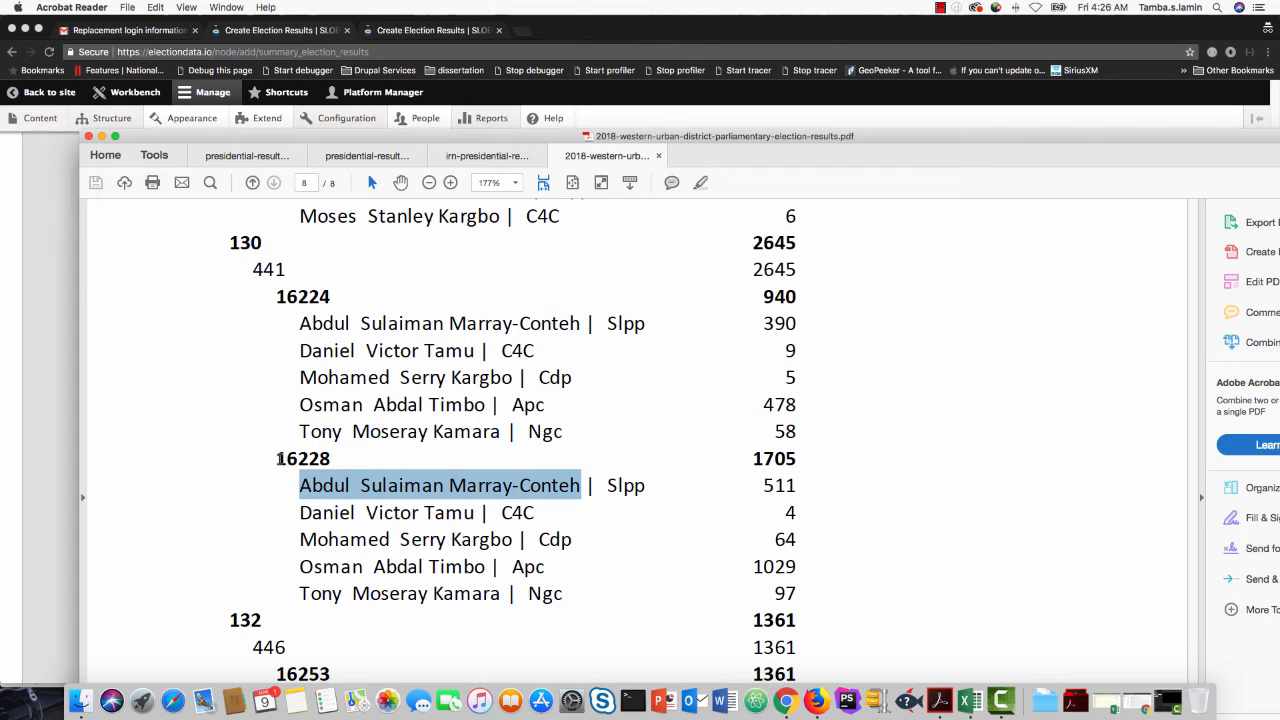
left_click_drag(278, 458, 332, 460)
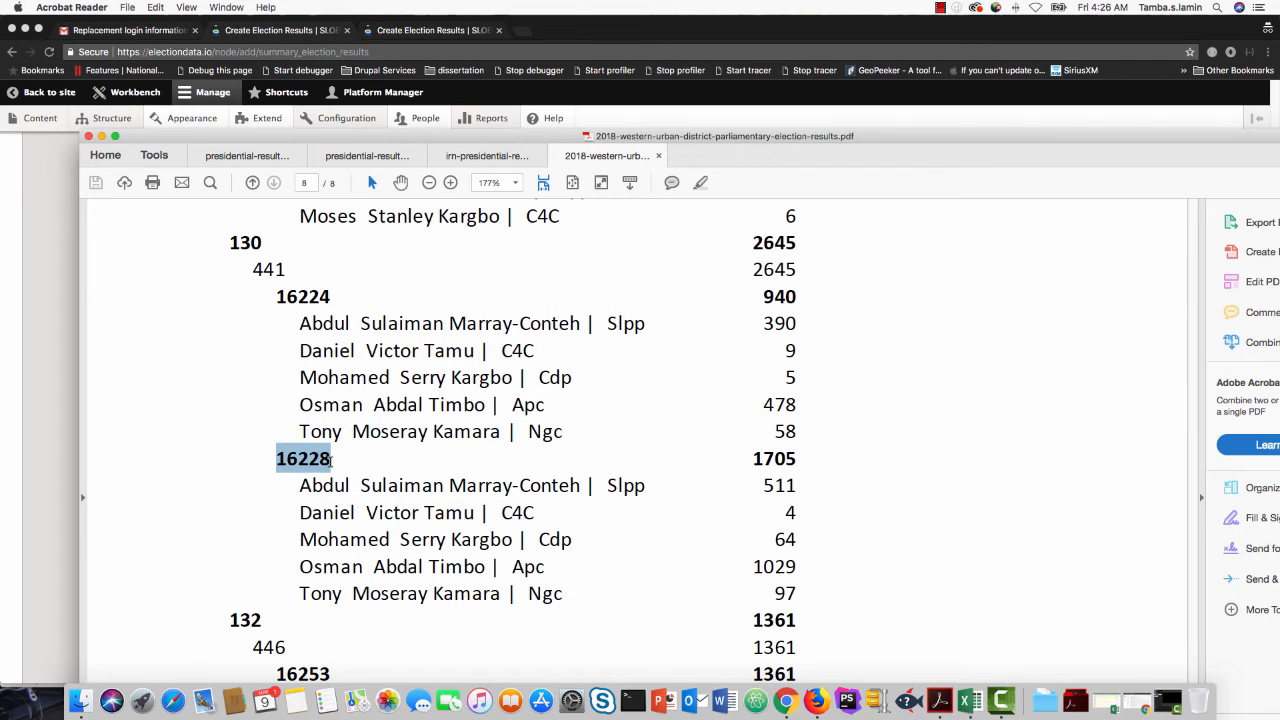
left_click_drag(277, 298, 332, 298)
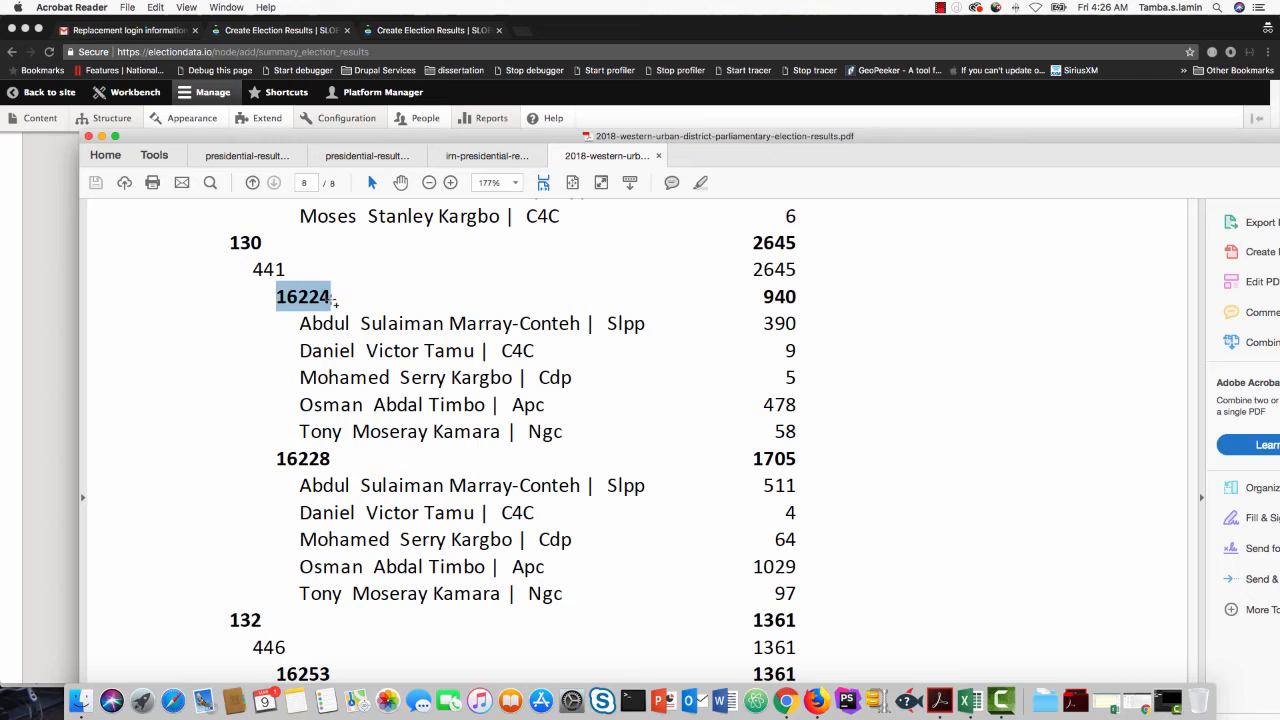
left_click_drag(253, 268, 266, 243)
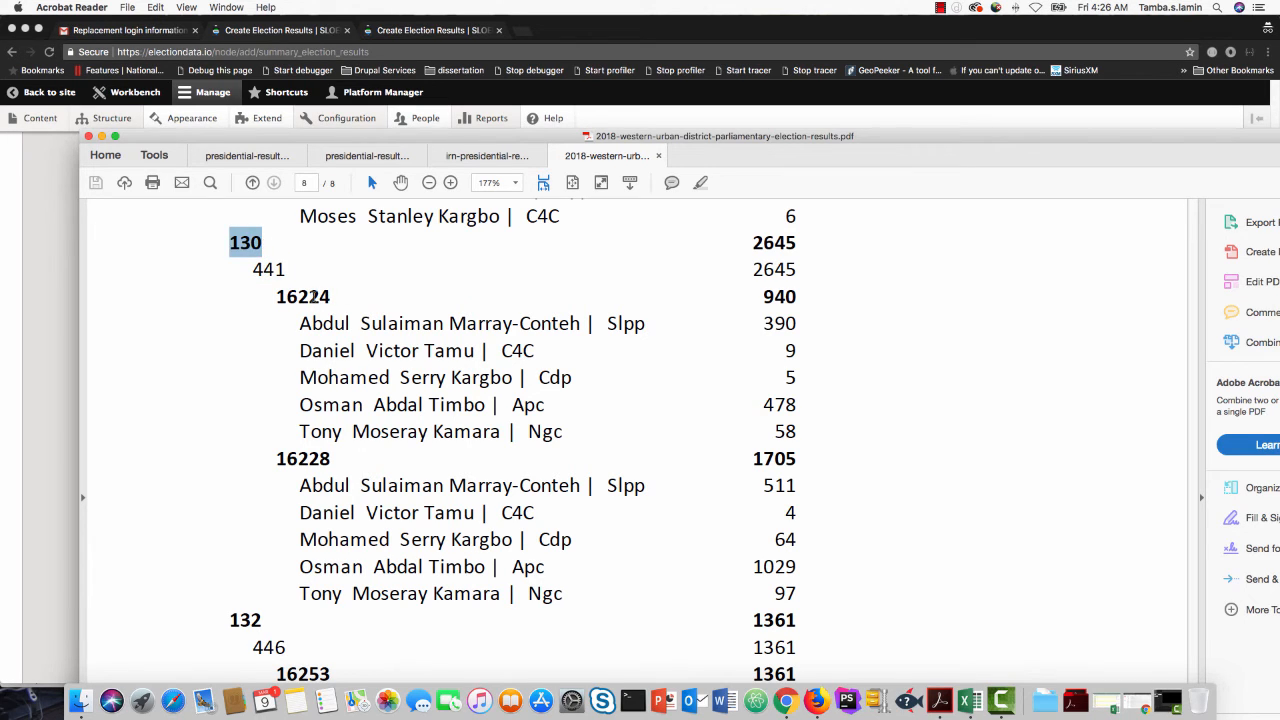
left_click_drag(300, 323, 445, 323)
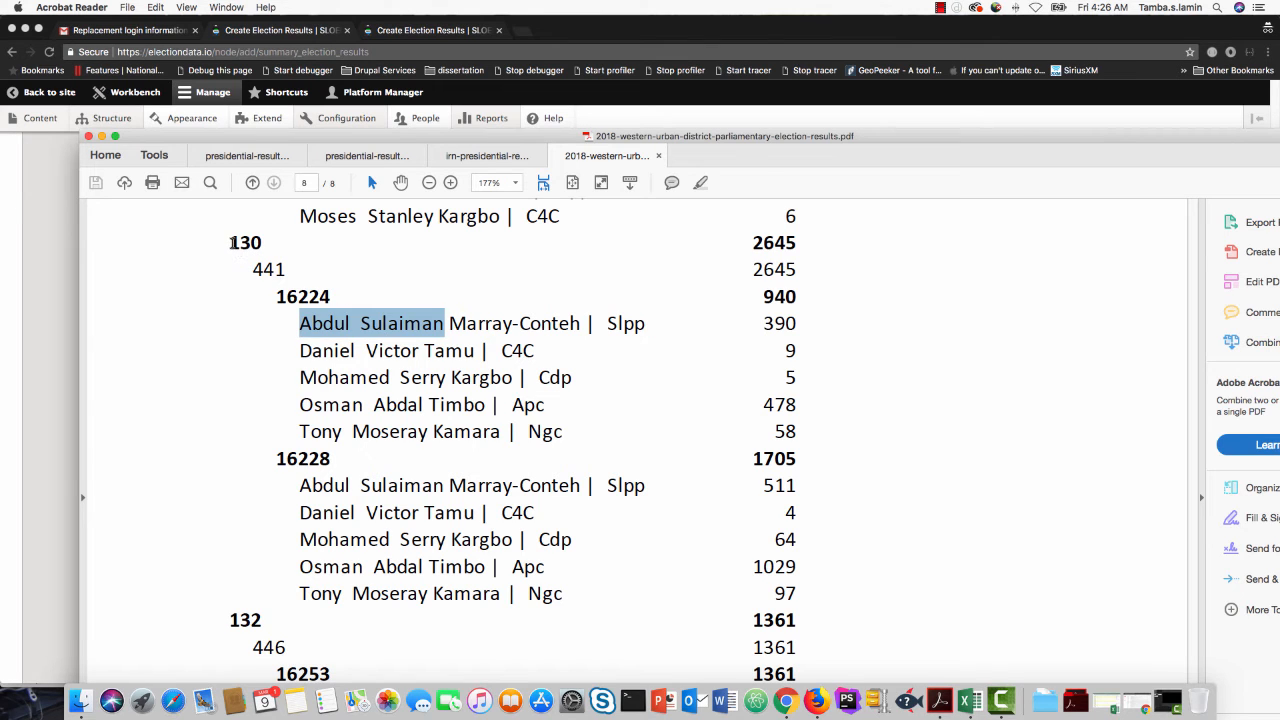
left_click_drag(231, 242, 264, 244)
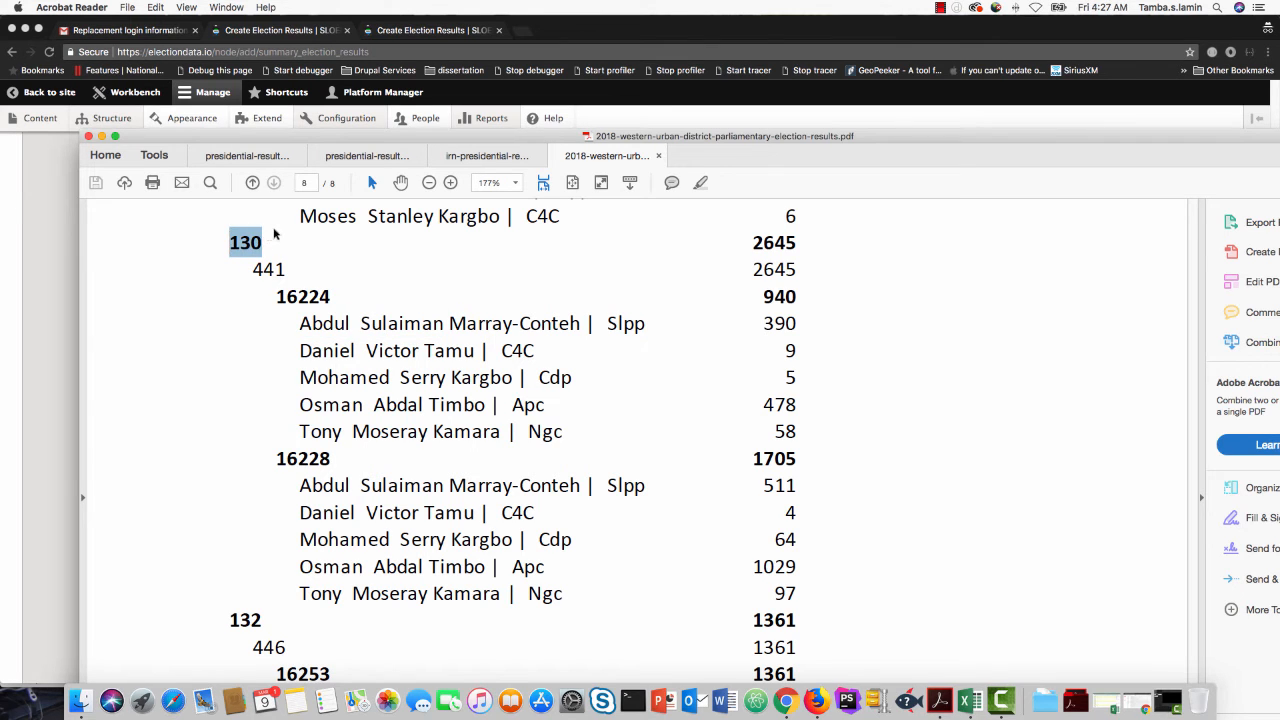
left_click(60, 251)
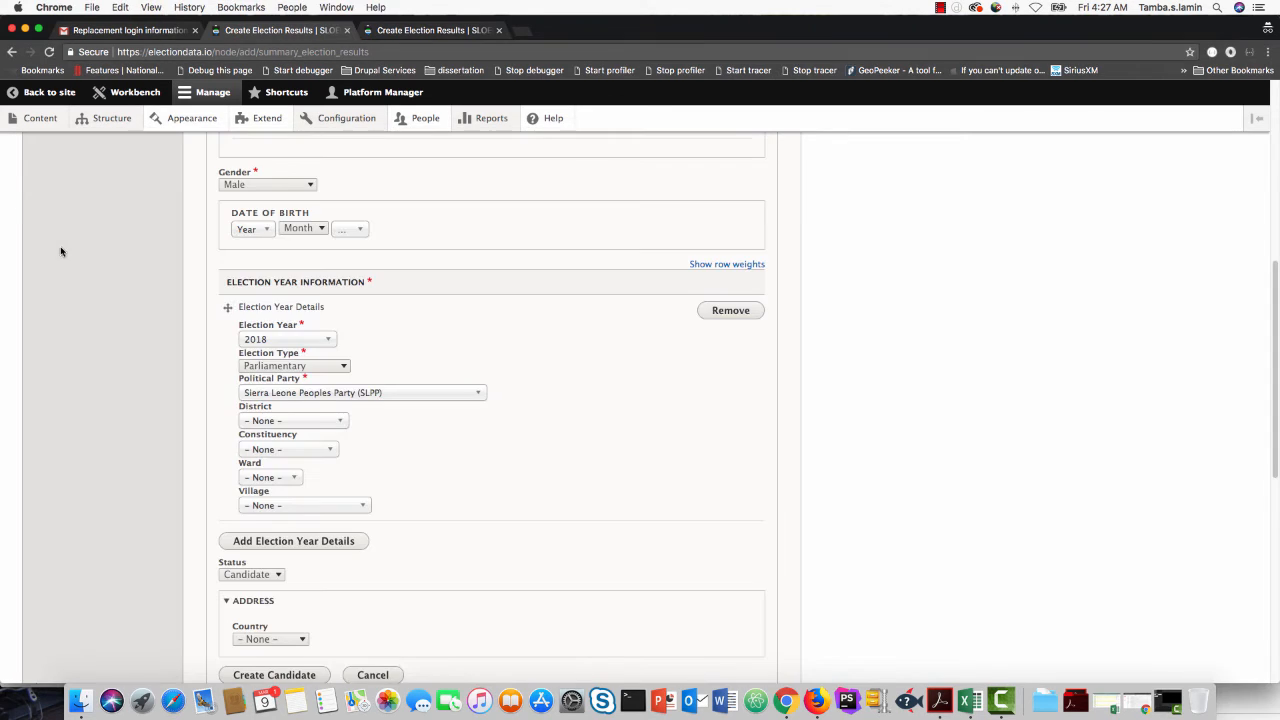
left_click(279, 452)
type("130")
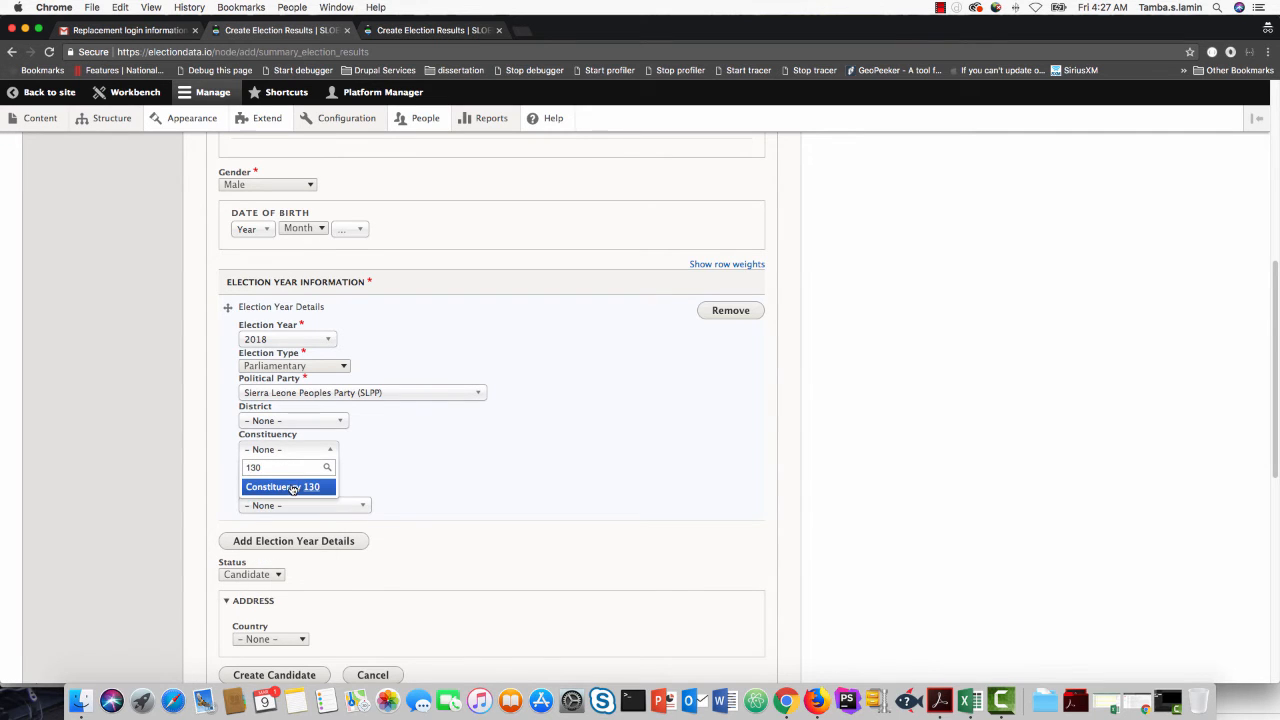
left_click(292, 487)
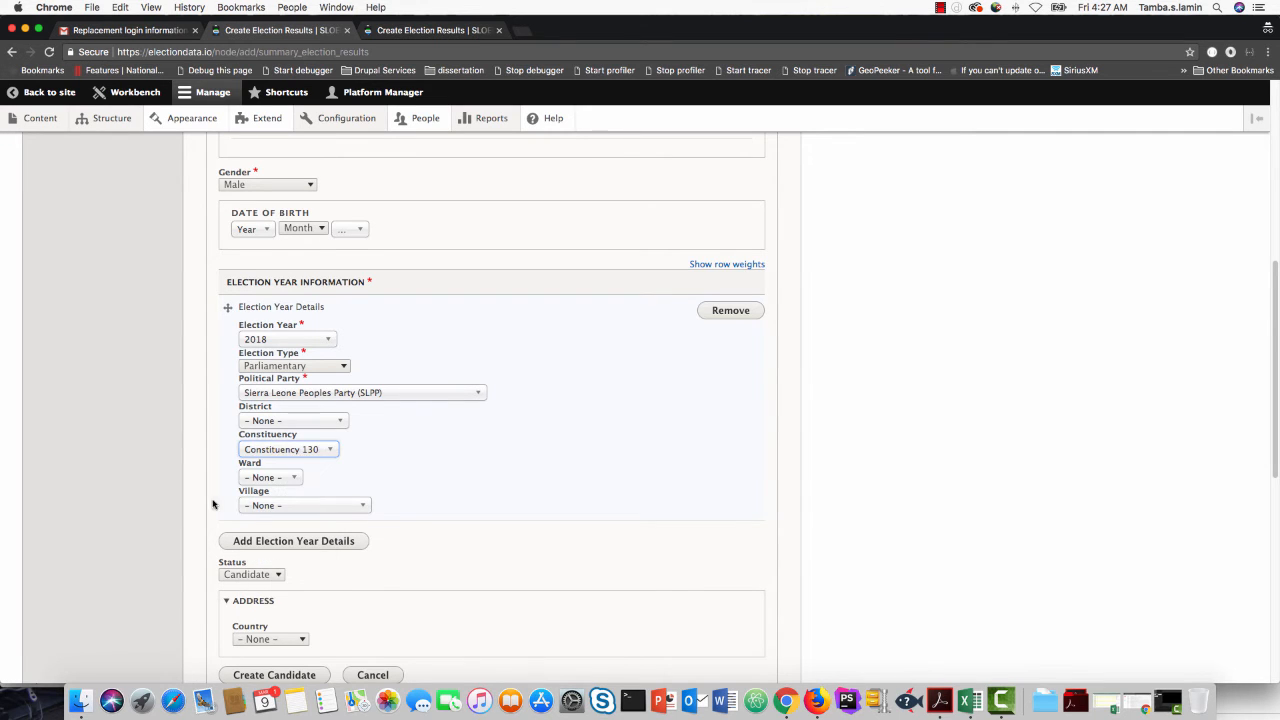
- Create the candidate from the completed profile form
scroll(203, 517, "down", 3)
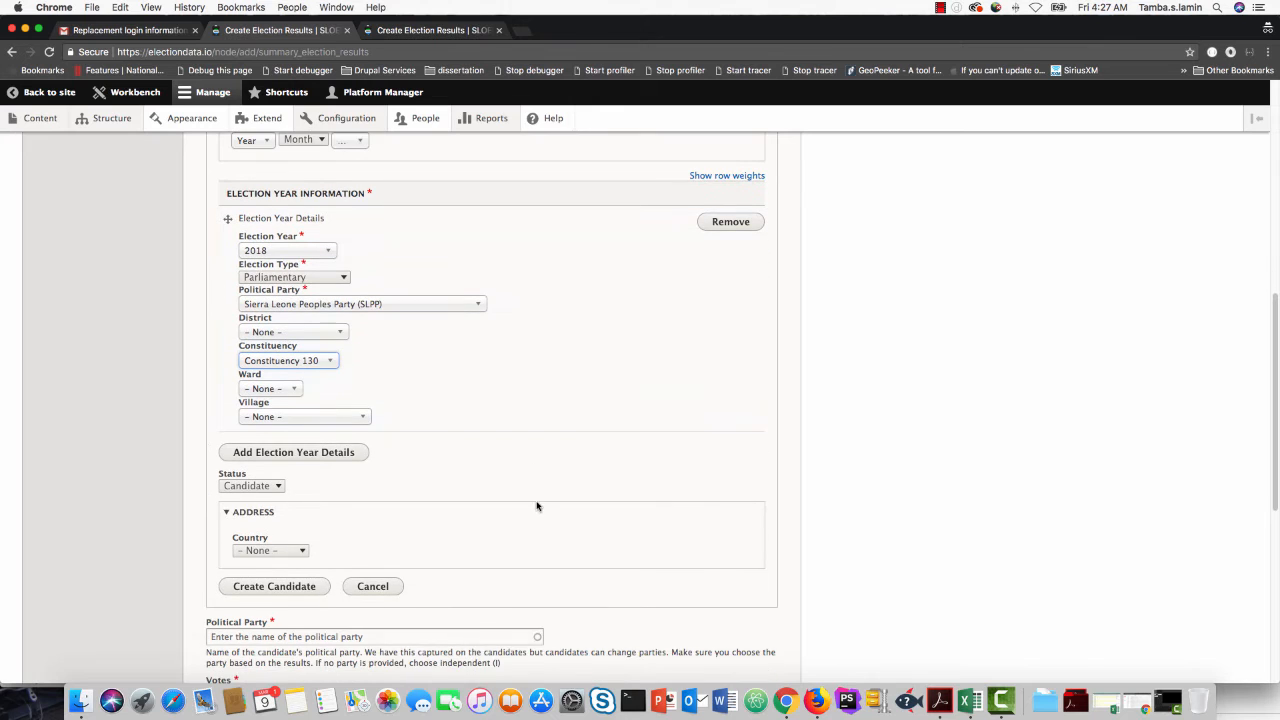
scroll(534, 506, "down", 1)
left_click(278, 558)
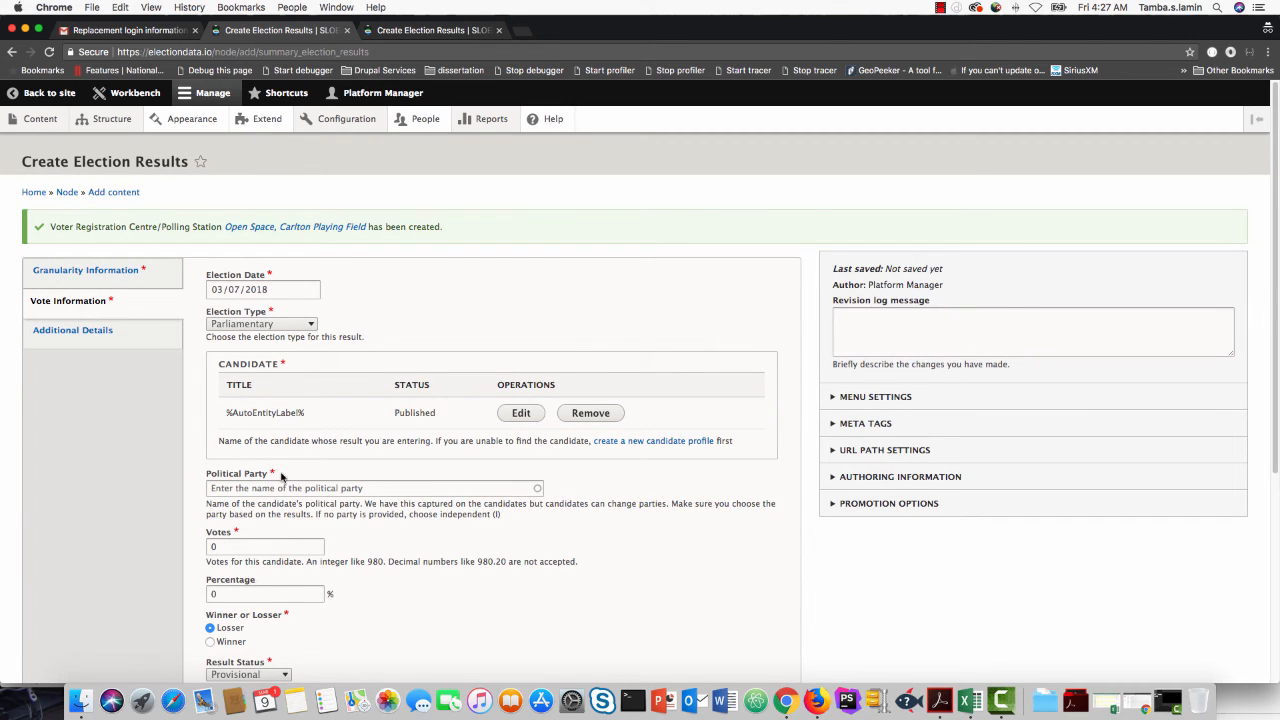
- Set the election result's political party to Sierra Leone Peoples Party (SLPP)
scroll(281, 478, "down", 1)
left_click(247, 438)
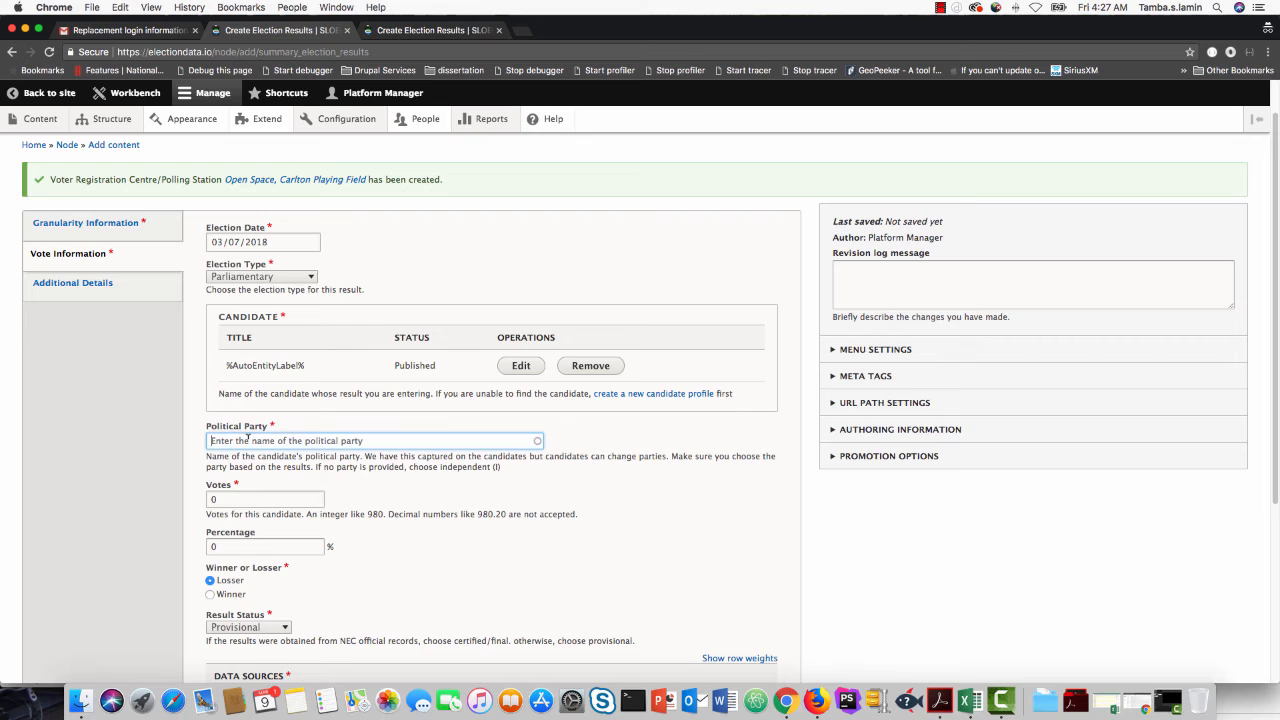
type("slpp")
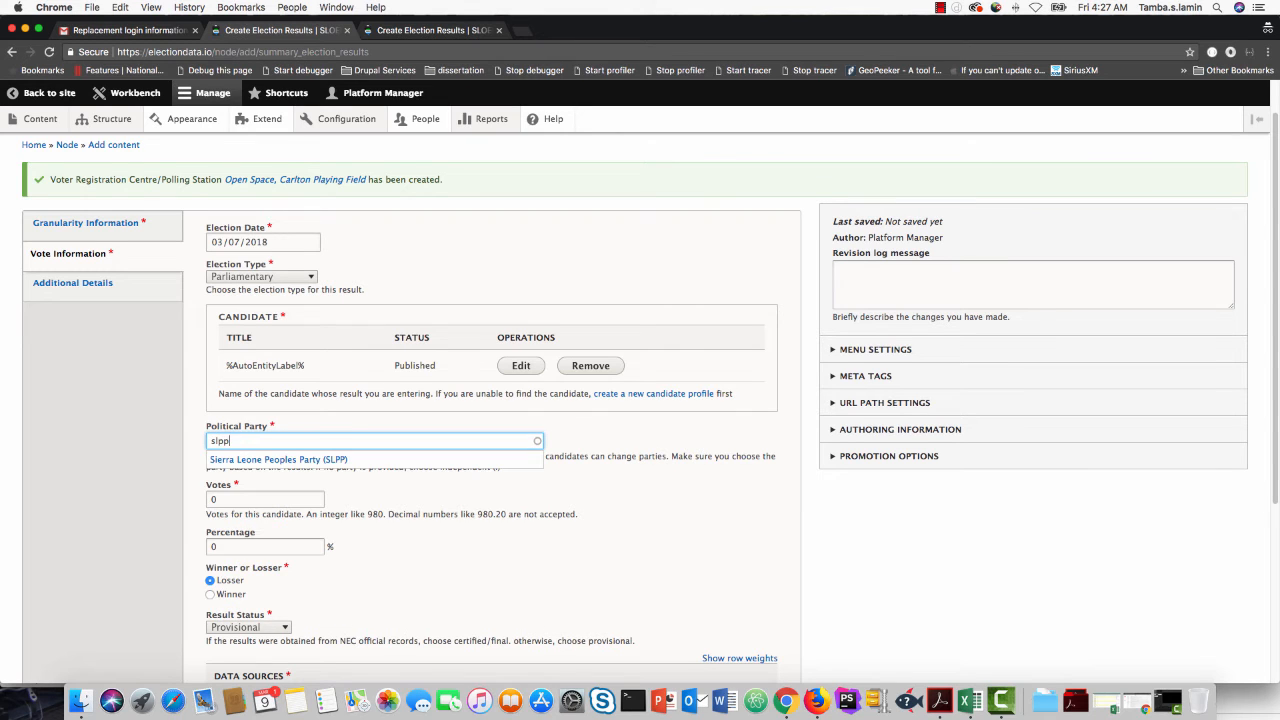
left_click(252, 457)
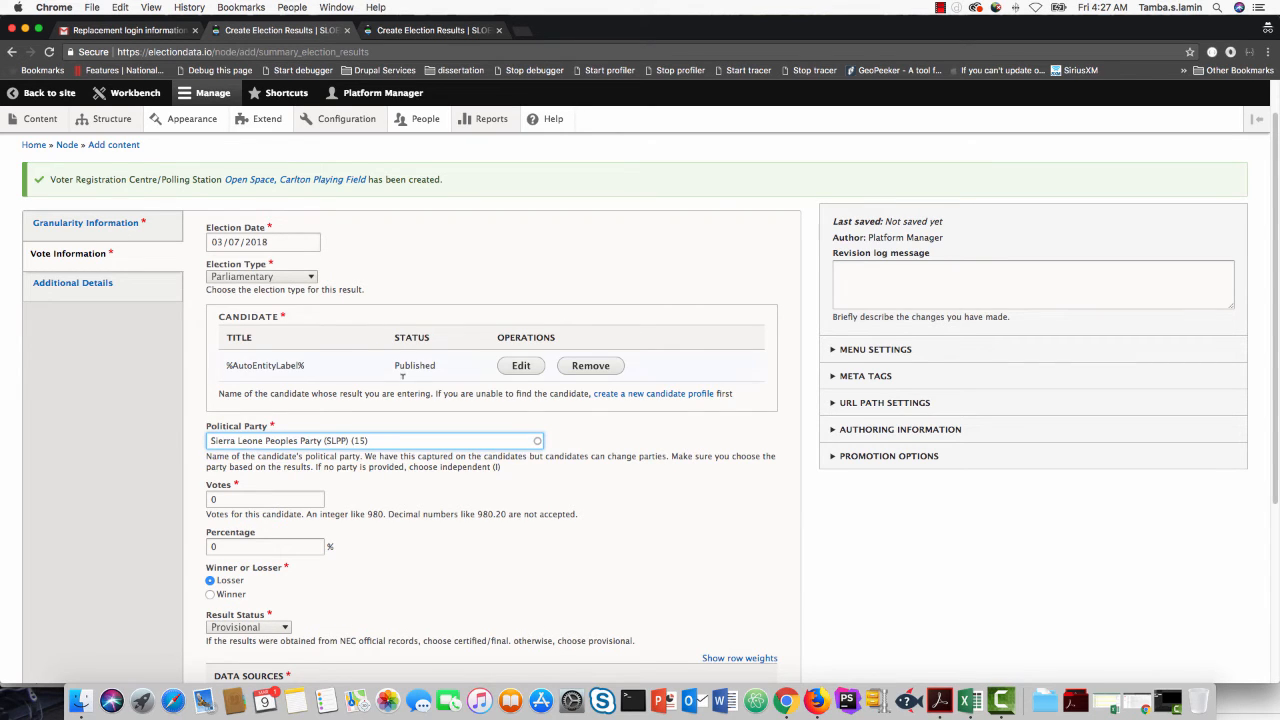
- Look up the SLPP candidate's votes under centre 16224 in the Acrobat Reader PDF and enter 390 as Votes in Chrome
left_click(939, 700)
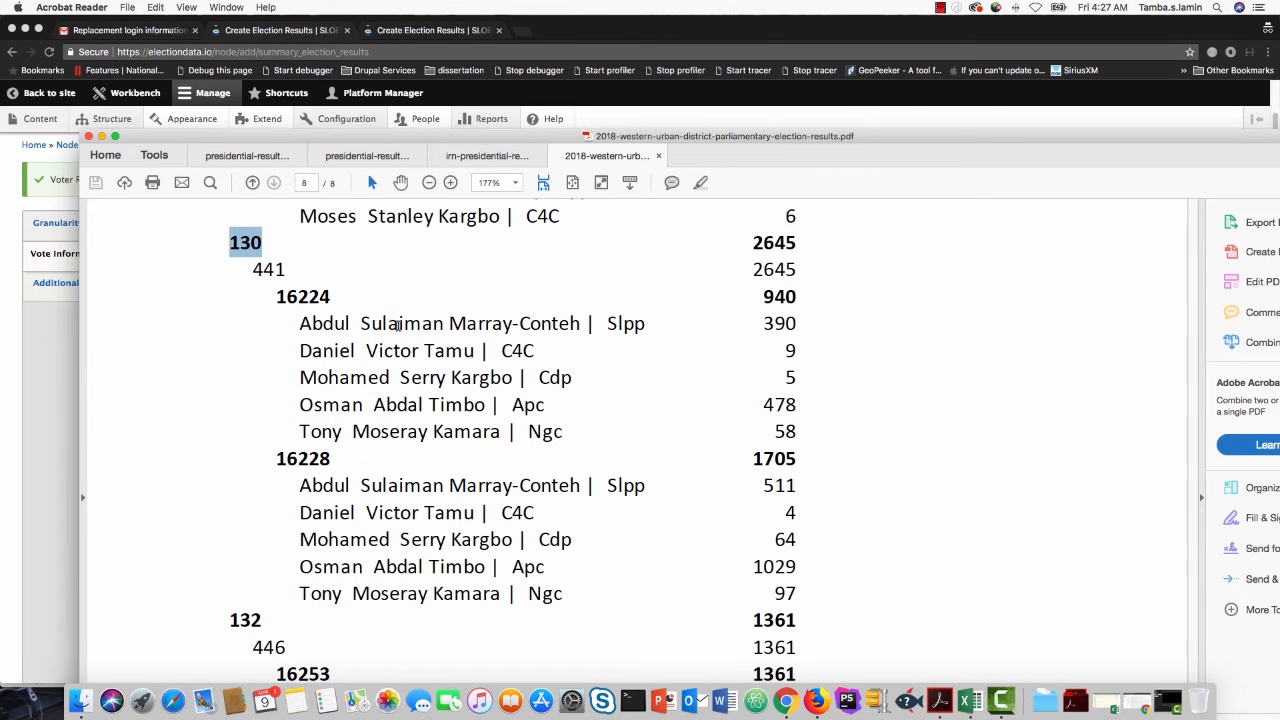
left_click_drag(762, 323, 800, 323)
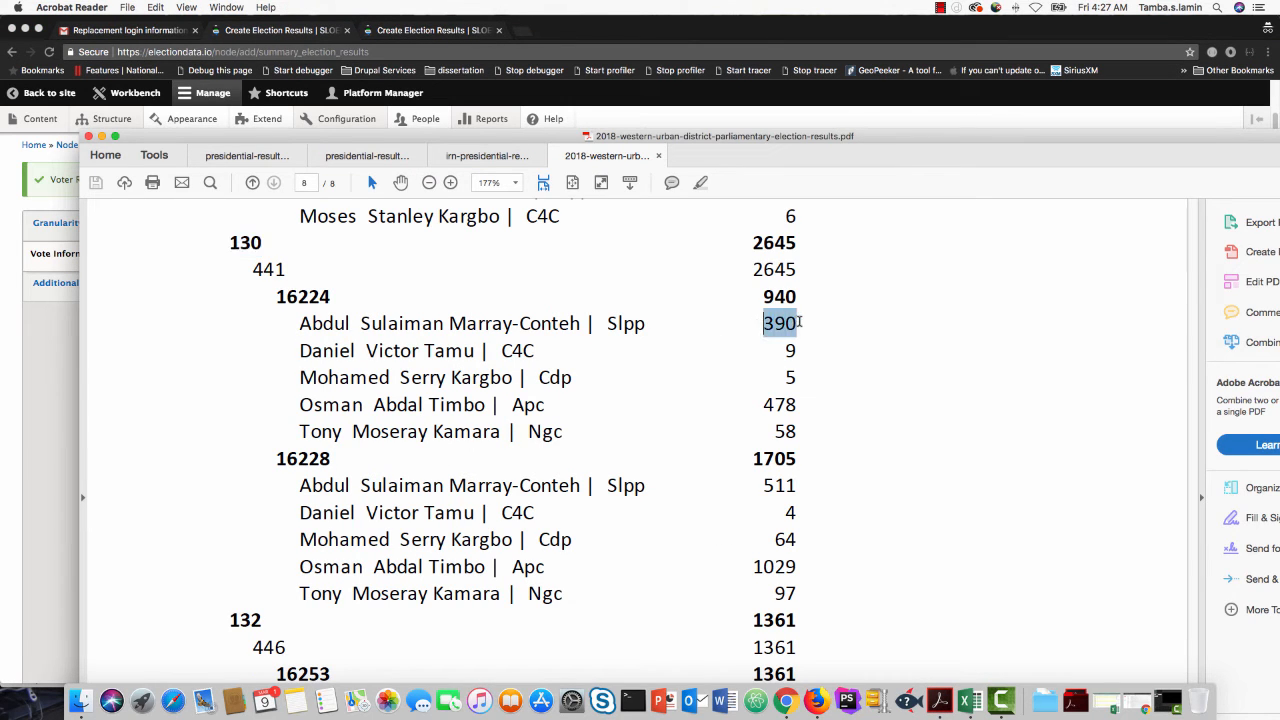
left_click(37, 371)
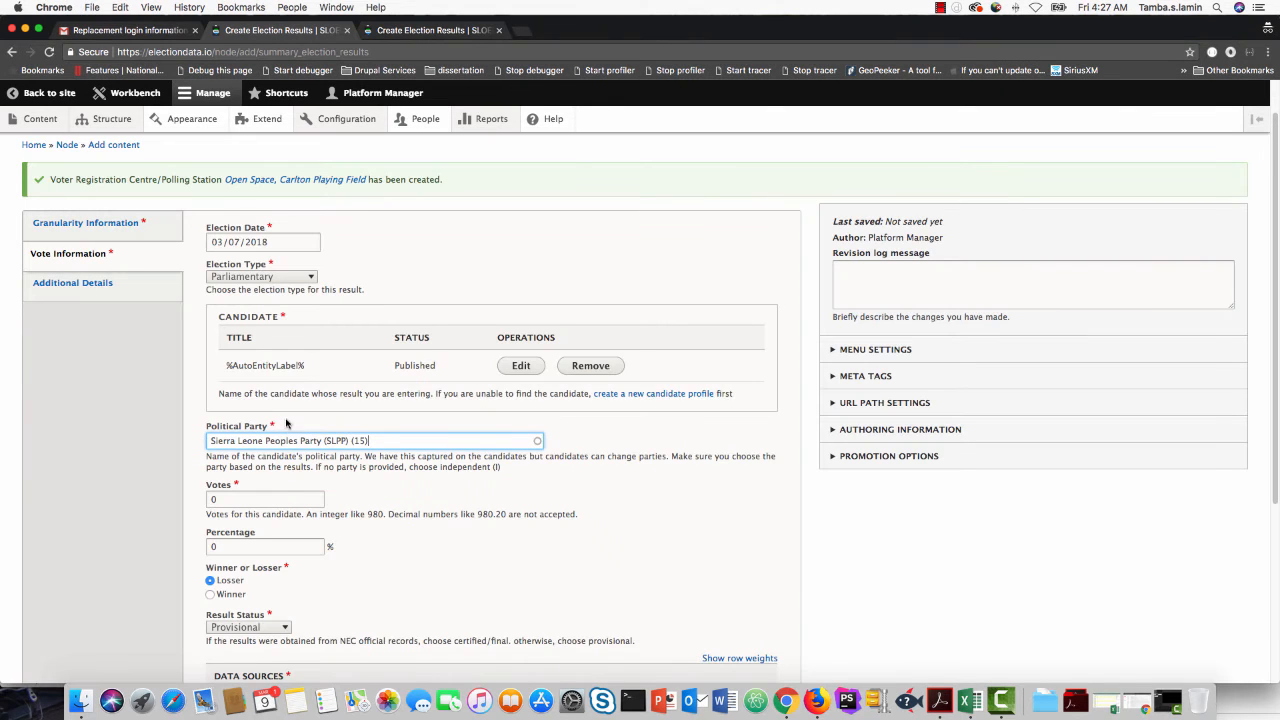
key("Tab")
type("3")
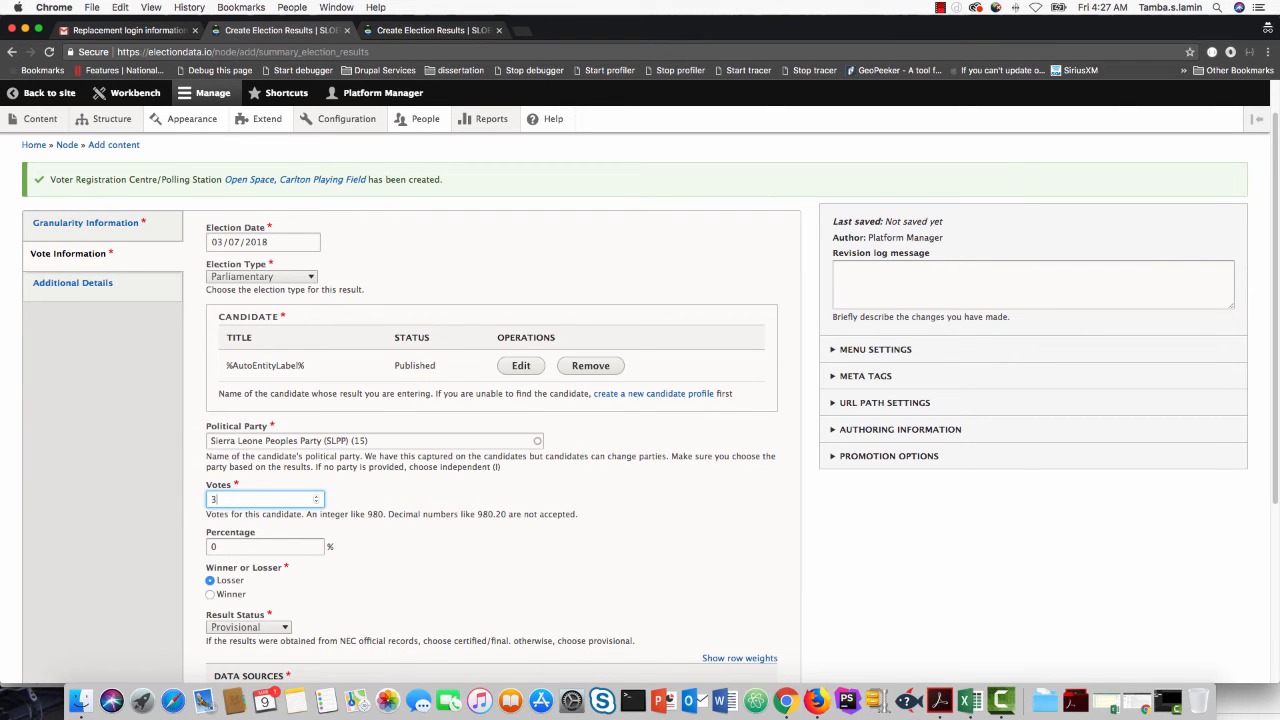
type("90")
- Set the election result's moderation state to Published and save it
scroll(385, 545, "down", 2)
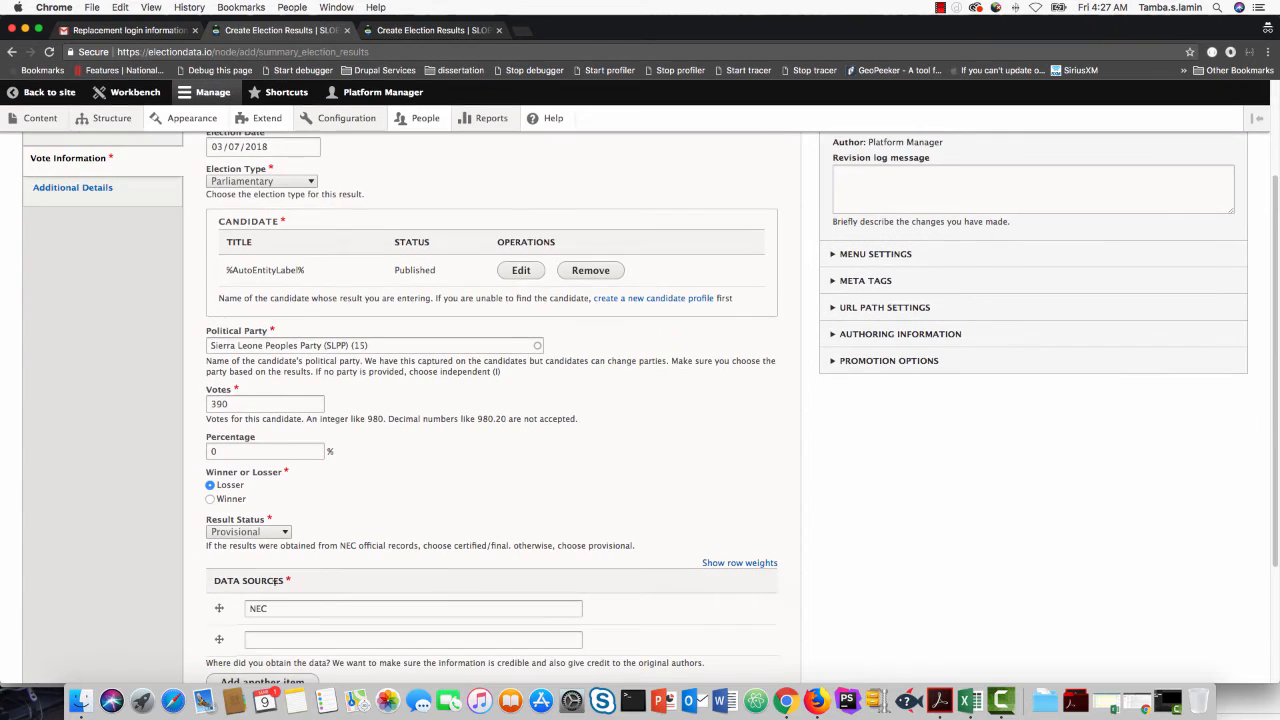
scroll(262, 566, "down", 3)
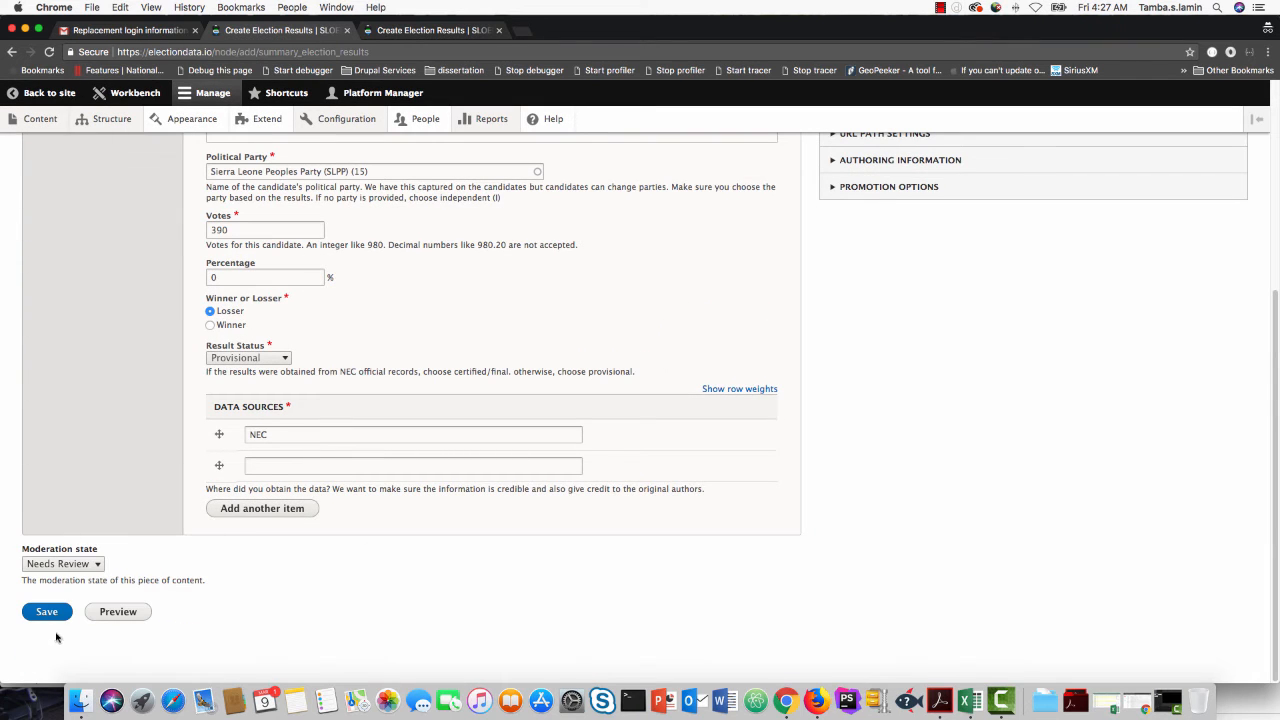
left_click(63, 564)
left_click(64, 579)
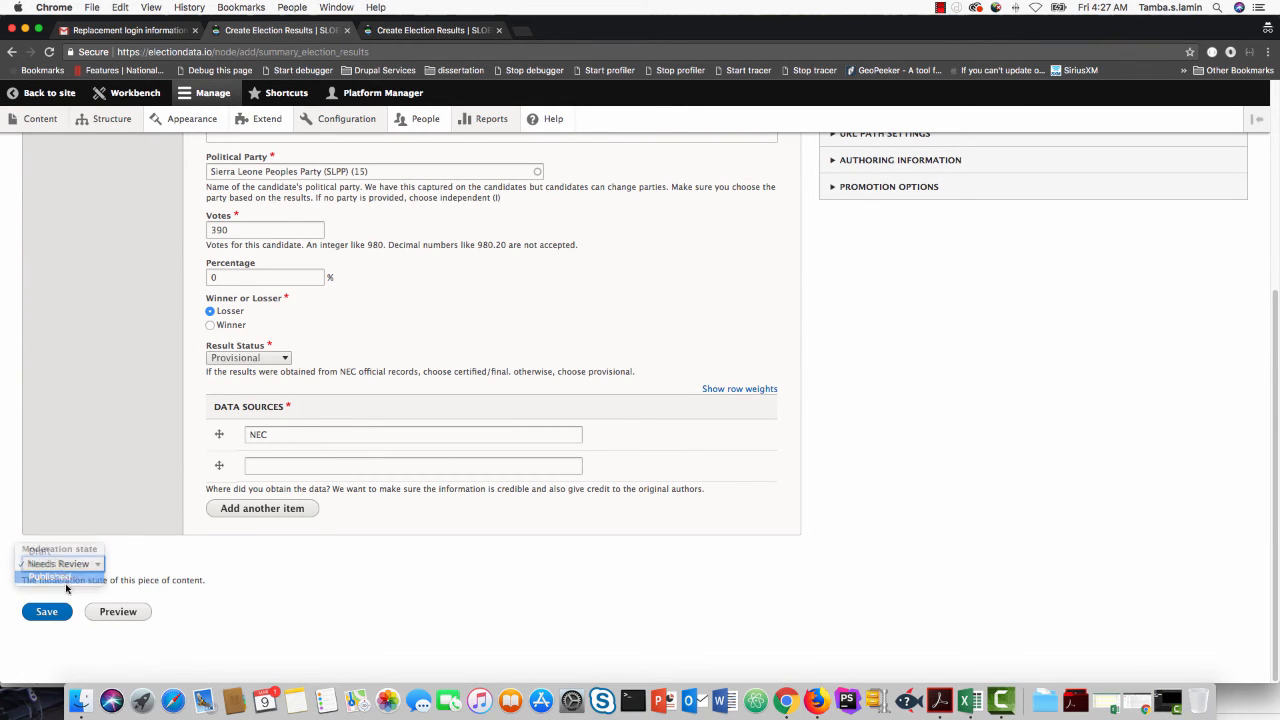
scroll(71, 617, "up", 5)
scroll(71, 617, "down", 5)
left_click(58, 612)
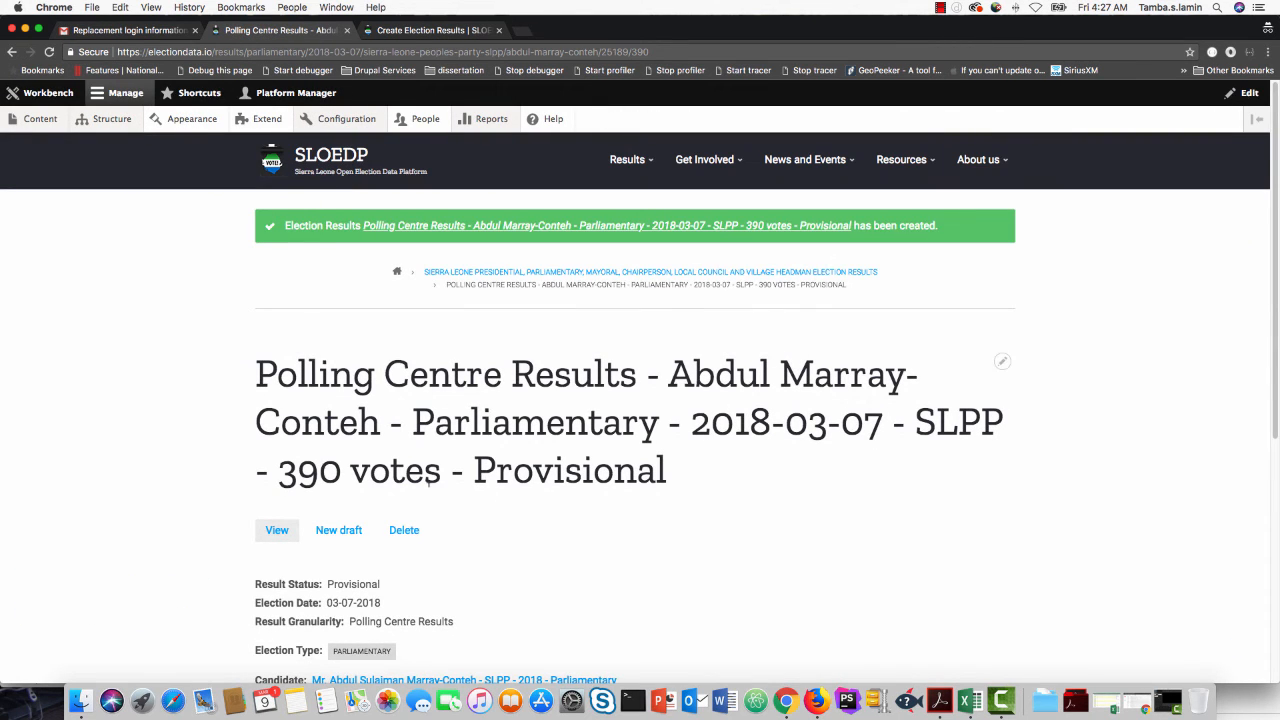
- Review the saved result's details and its linked polling centre page, and return to the result
scroll(460, 500, "down", 5)
scroll(465, 520, "up", 5)
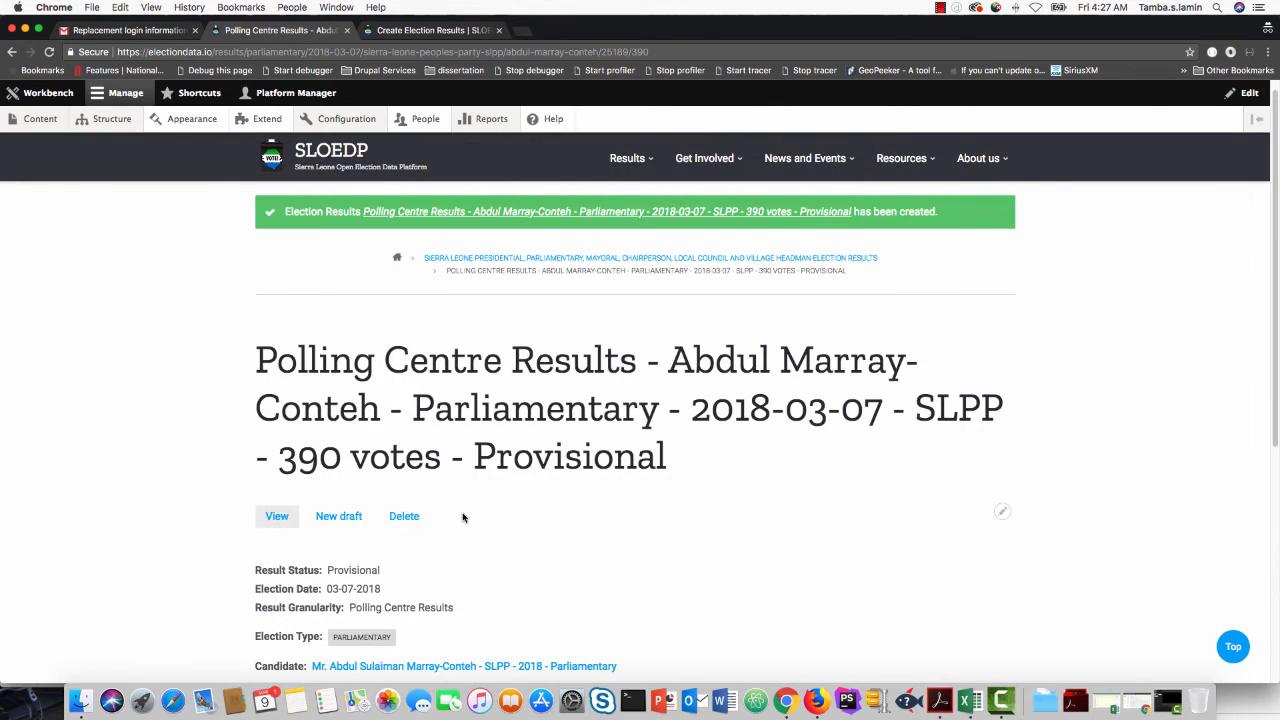
scroll(462, 517, "down", 5)
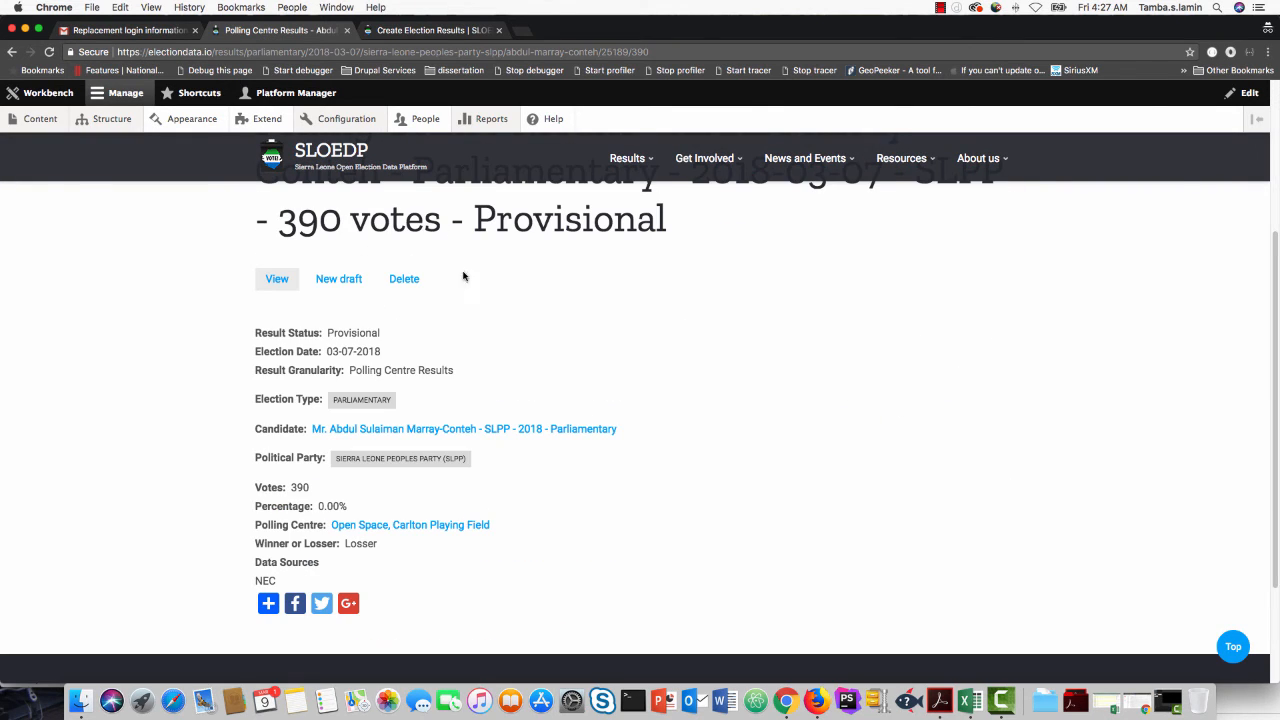
scroll(440, 436, "down", 2)
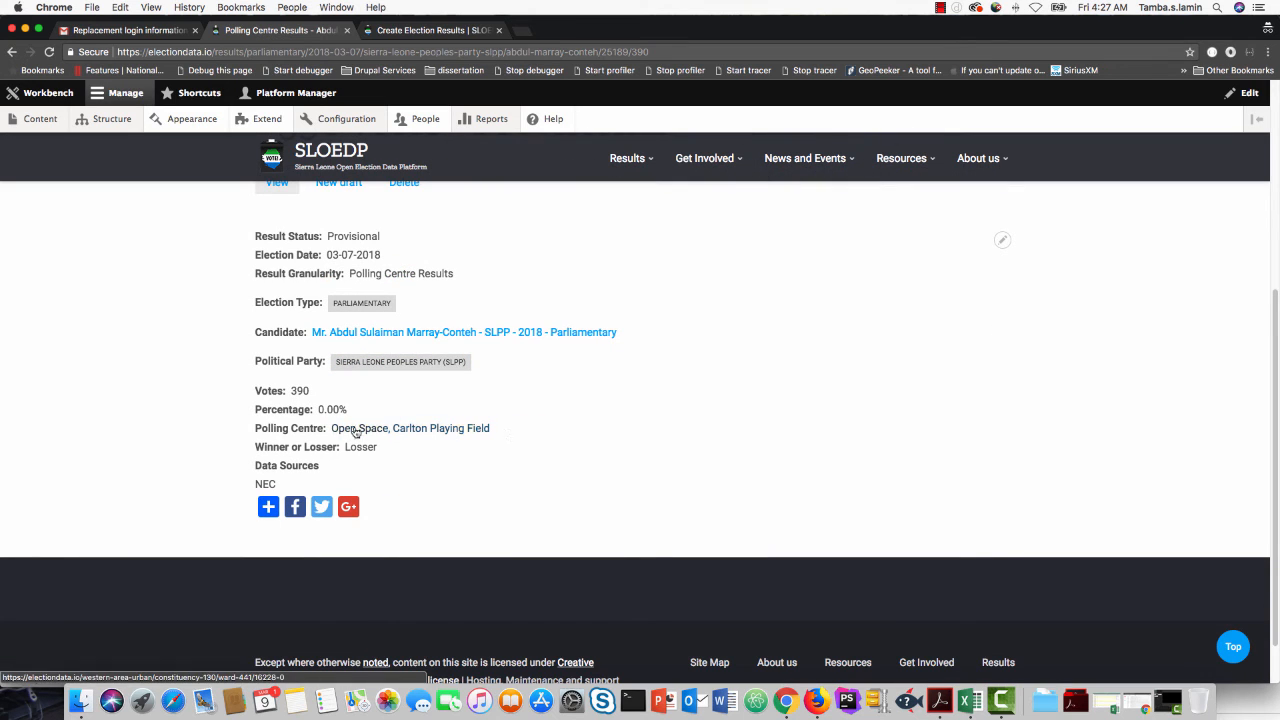
left_click(425, 428)
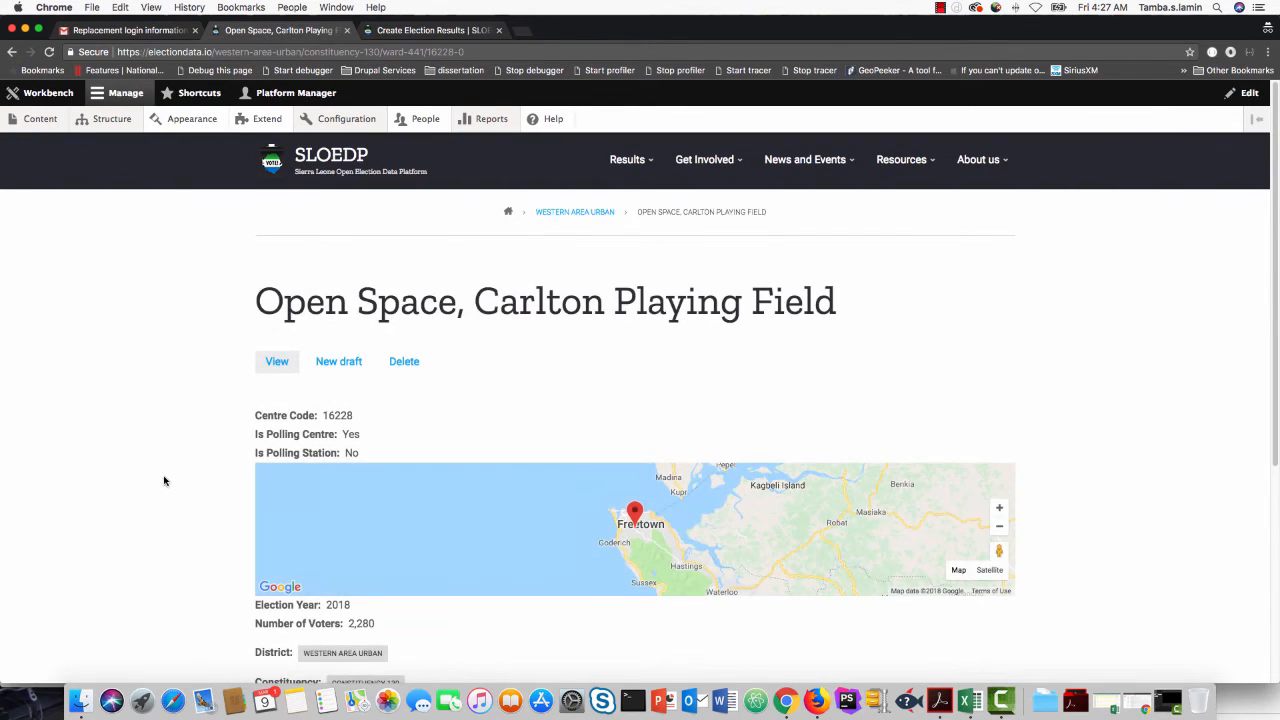
scroll(165, 480, "down", 7)
scroll(241, 434, "up", 10)
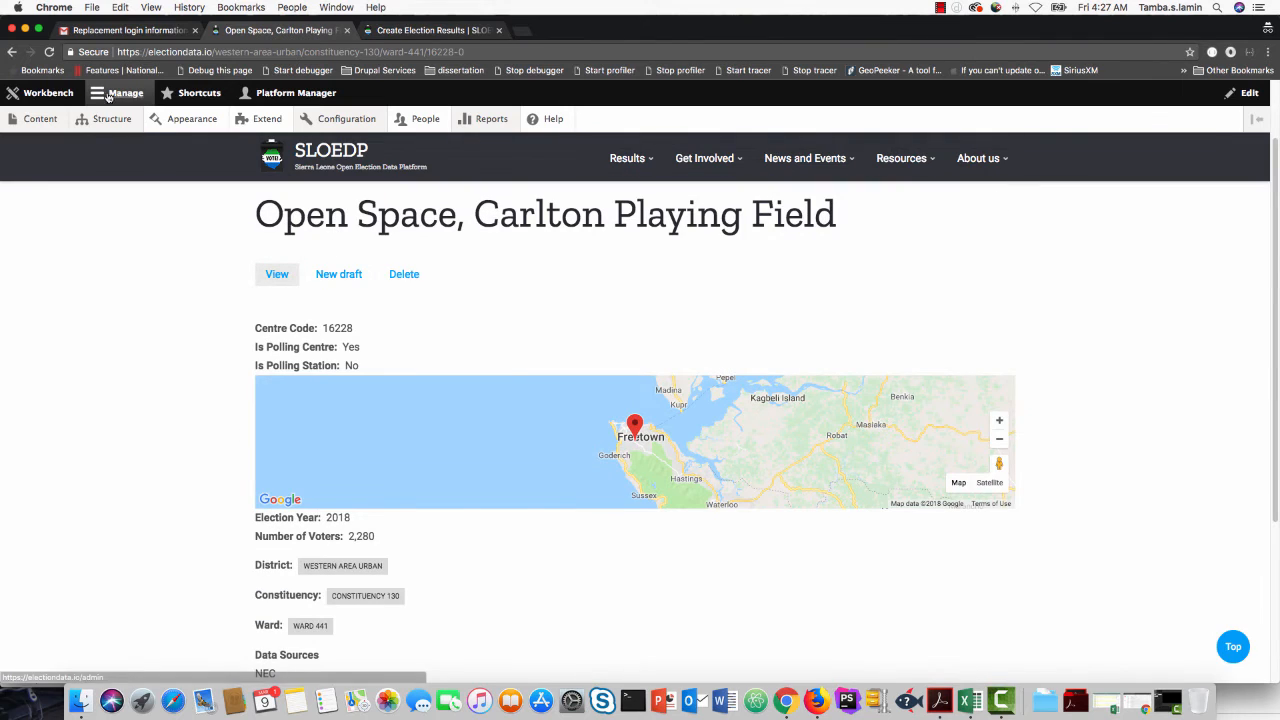
left_click(12, 52)
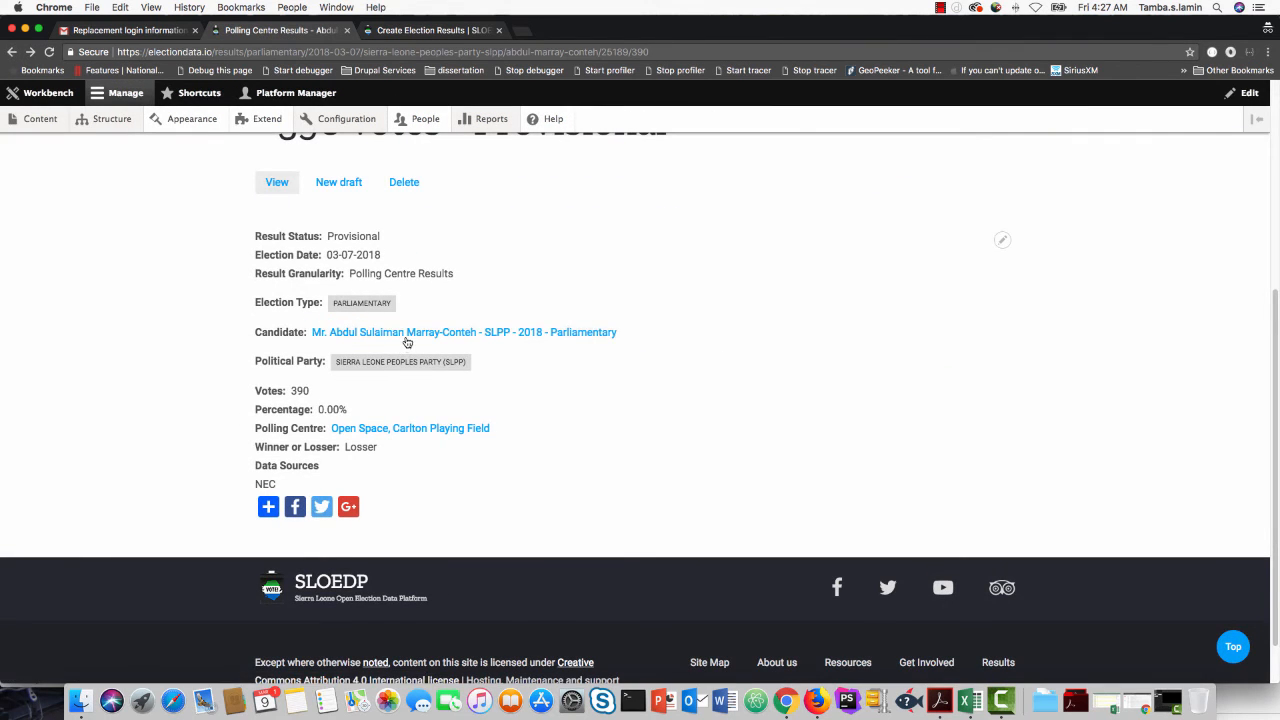
- Open the result's linked candidate profile, check its details and apply the Publish moderation state
left_click(407, 341)
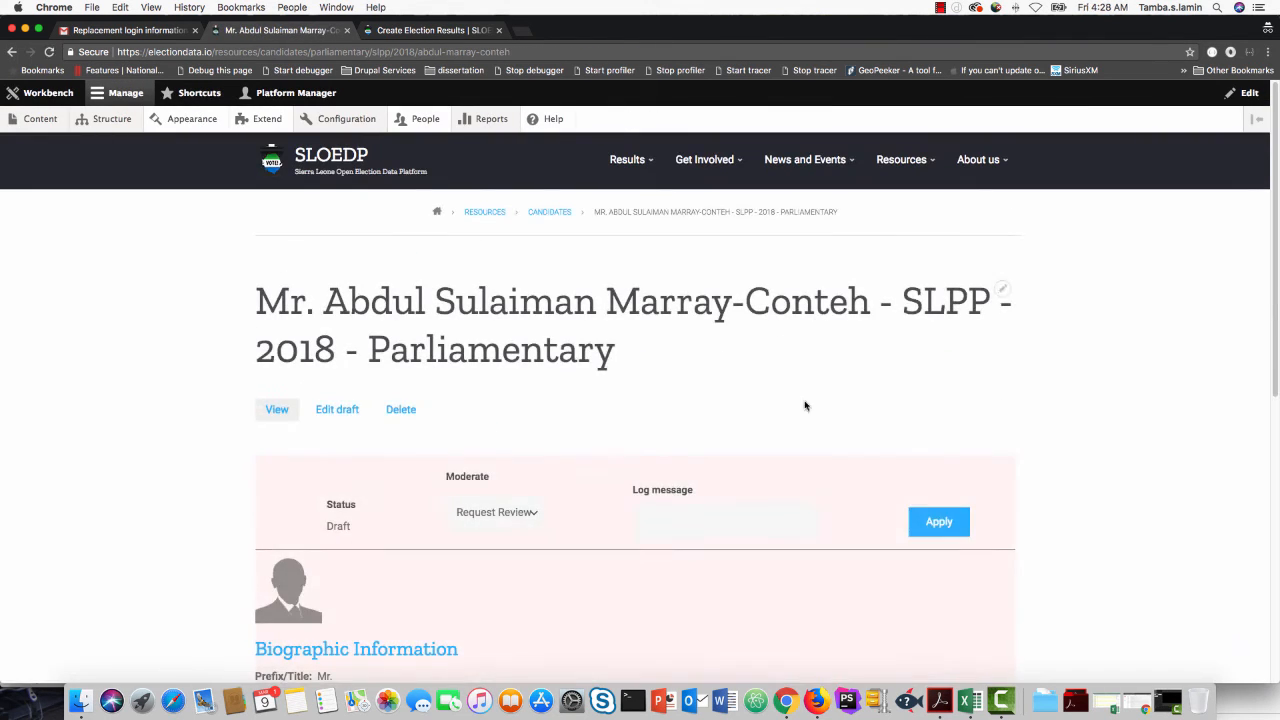
scroll(714, 434, "down", 3)
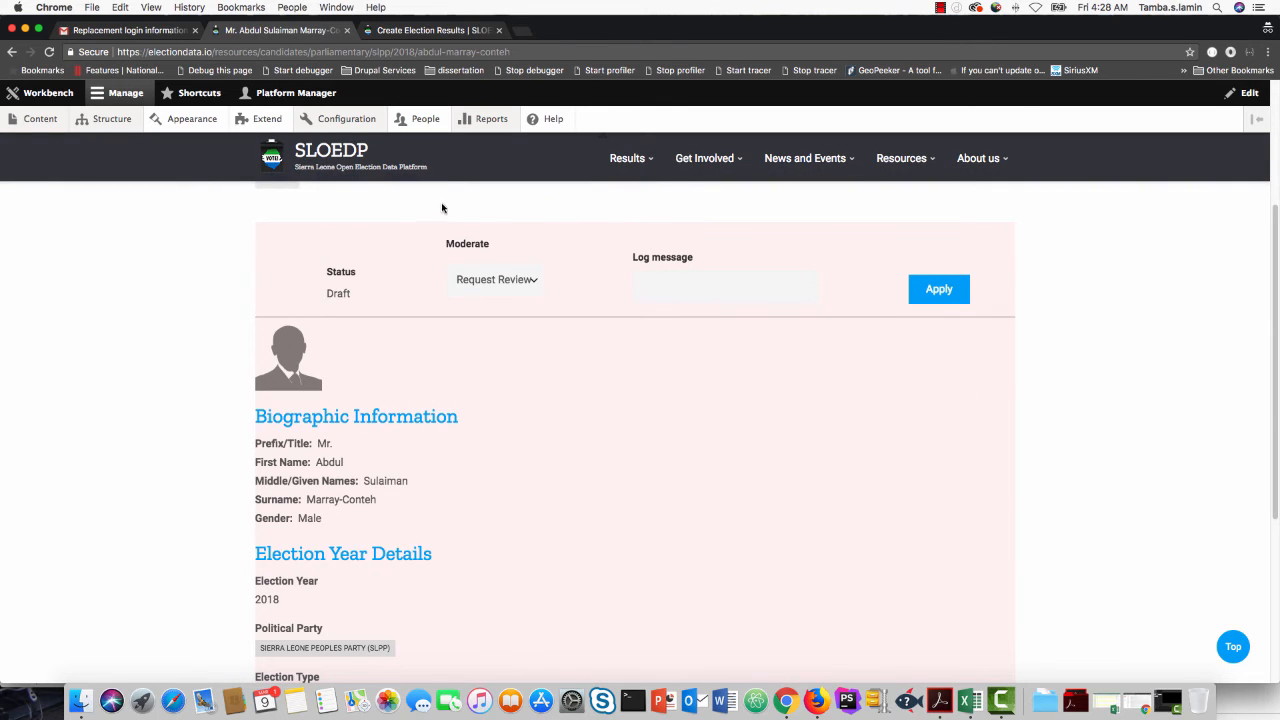
scroll(440, 475, "down", 2)
scroll(460, 440, "up", 4)
scroll(468, 426, "down", 3)
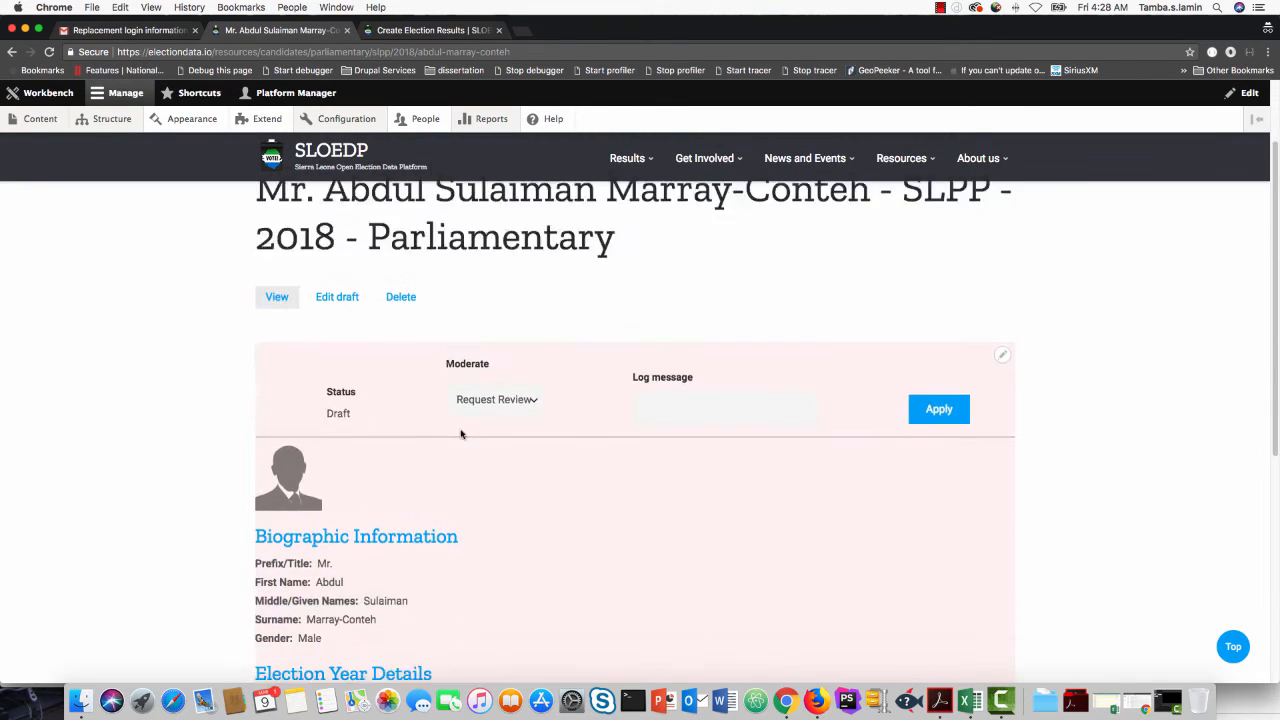
left_click(518, 340)
left_click(509, 354)
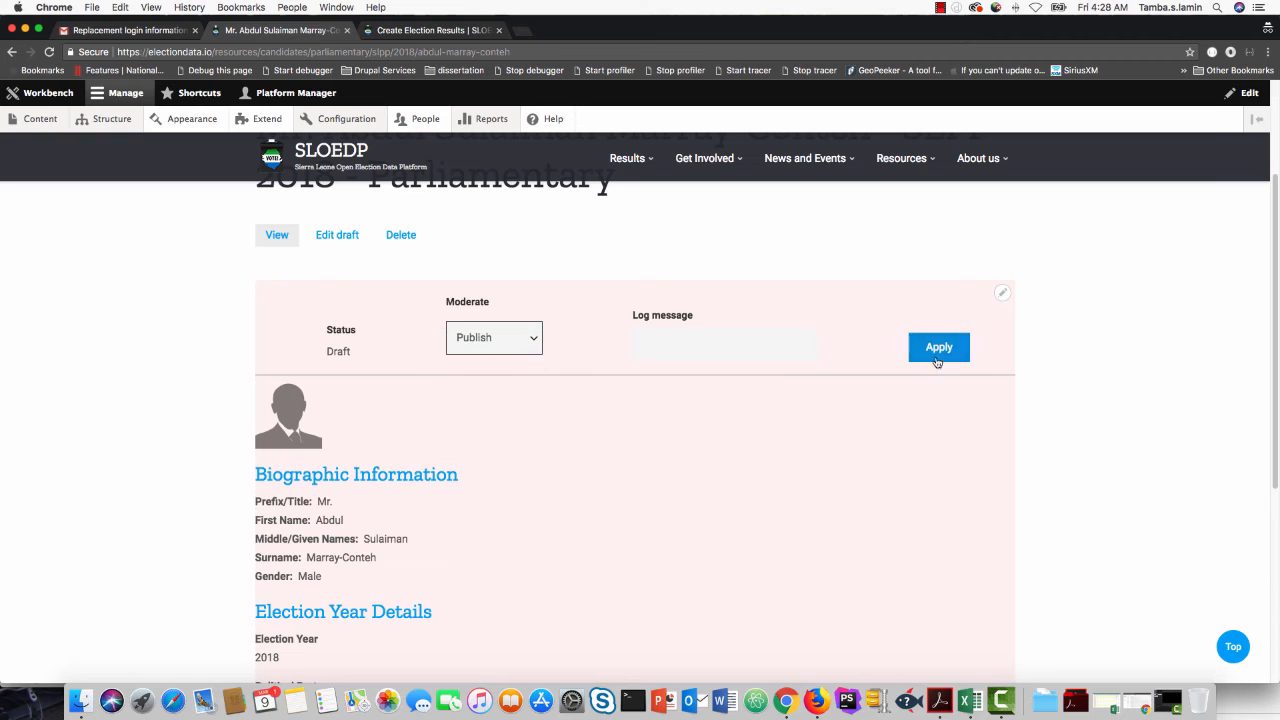
left_click(935, 350)
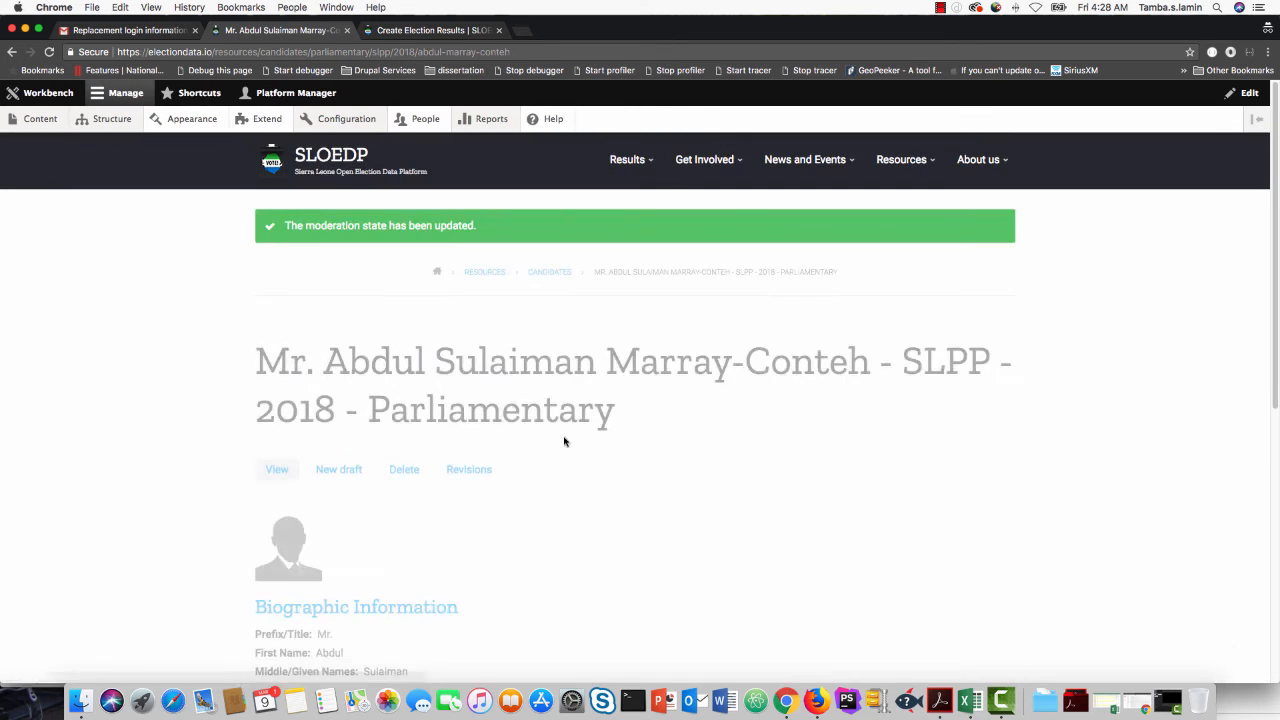
- Look over the candidate profile and open the site's content administration list
scroll(500, 457, "down", 5)
scroll(499, 460, "up", 5)
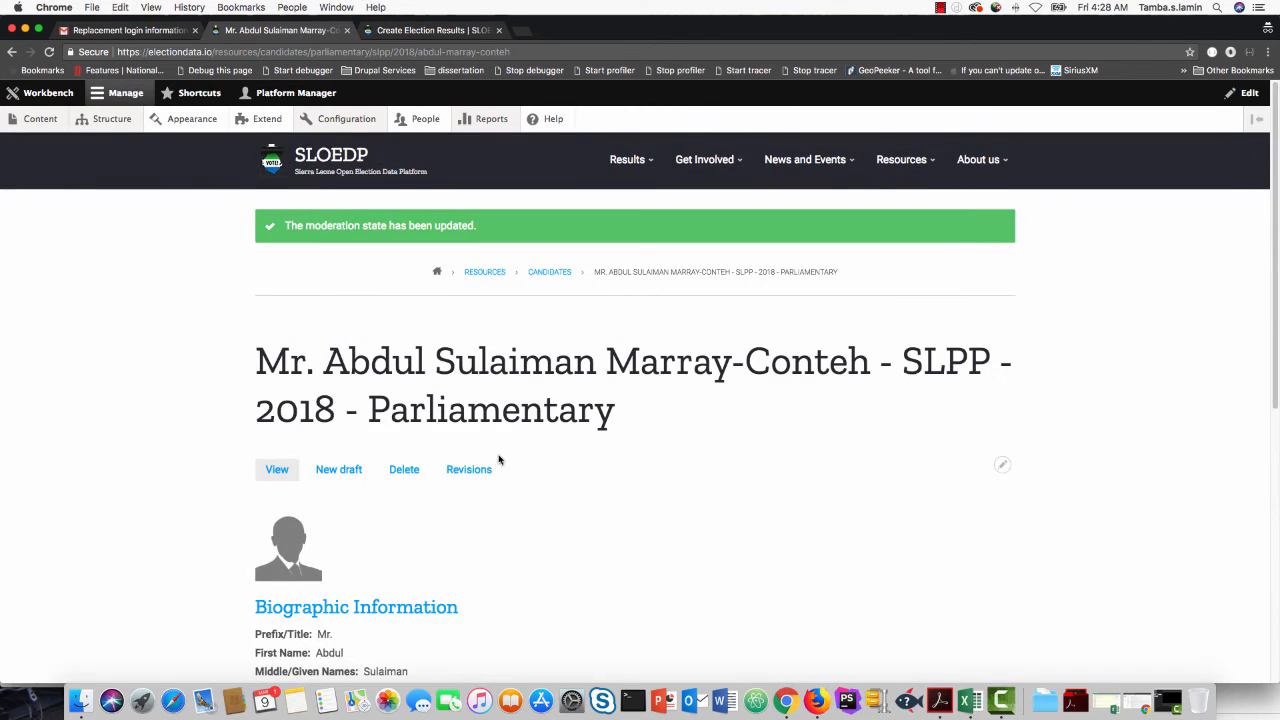
scroll(137, 124, "down", 2)
left_click(53, 121)
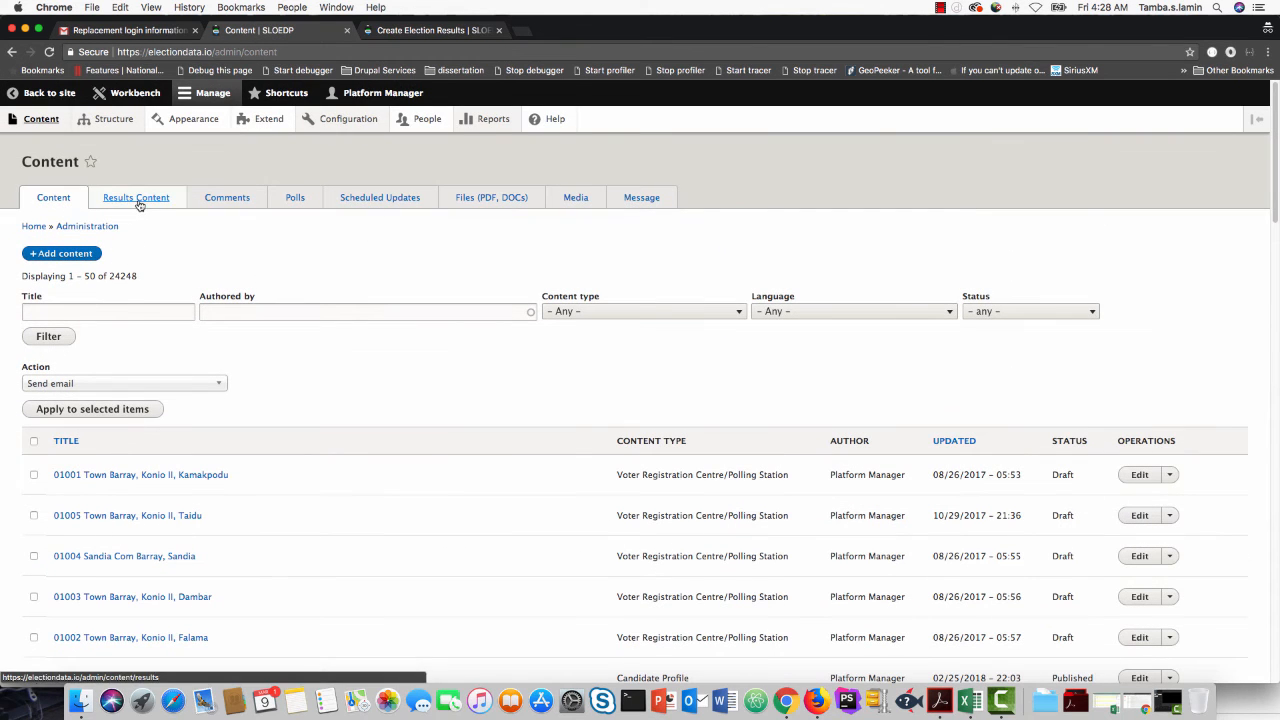
- Open the list of election results in the content administration
left_click(139, 204)
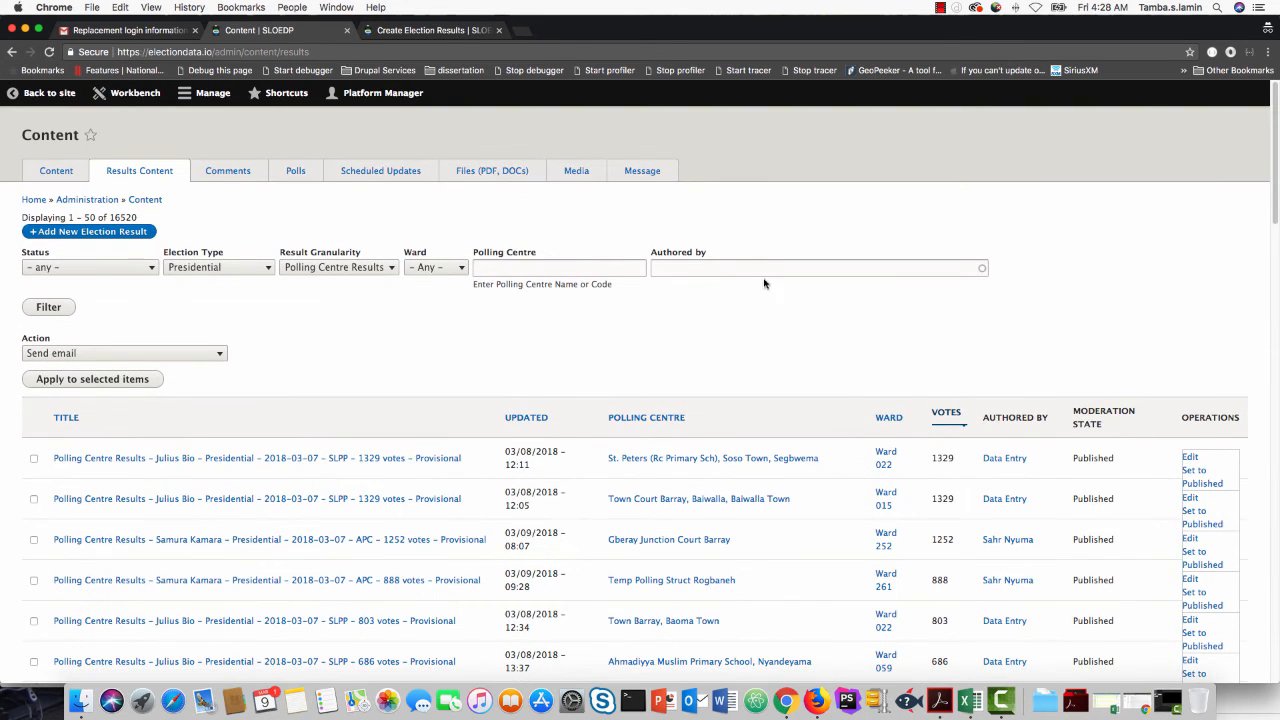
left_click(753, 268)
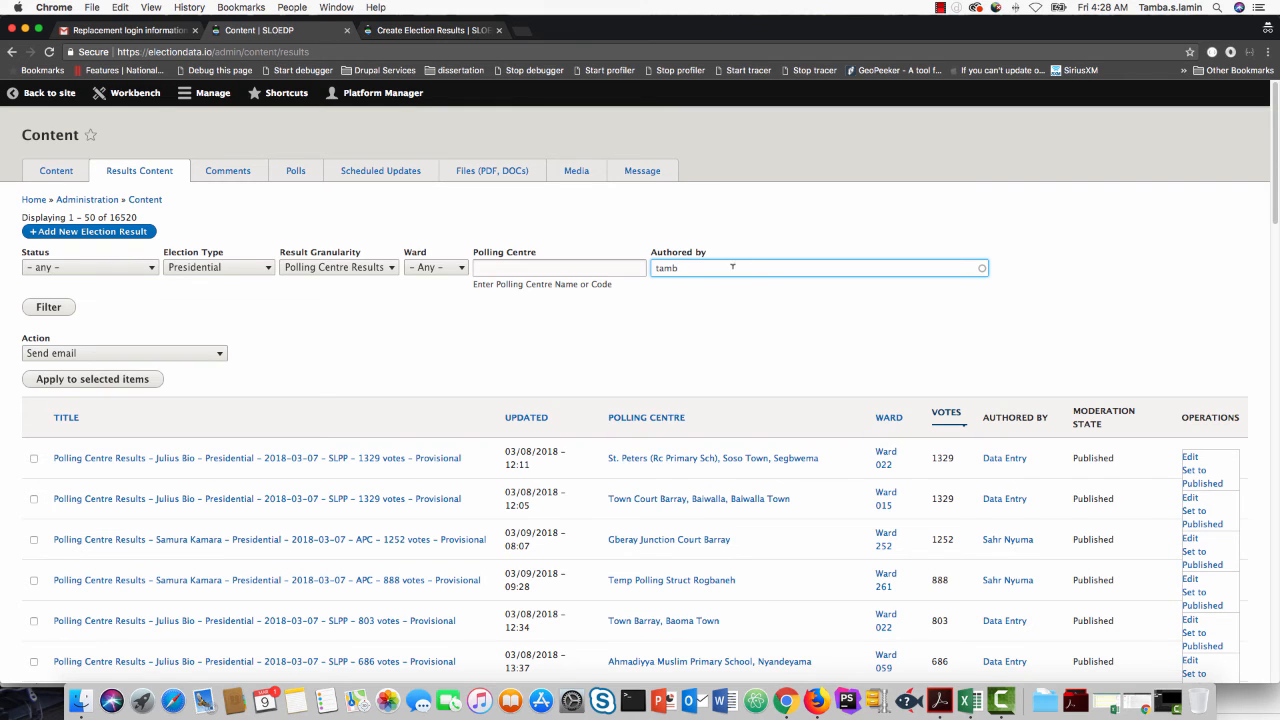
left_click_drag(733, 267, 656, 263)
type("t")
left_click(150, 172)
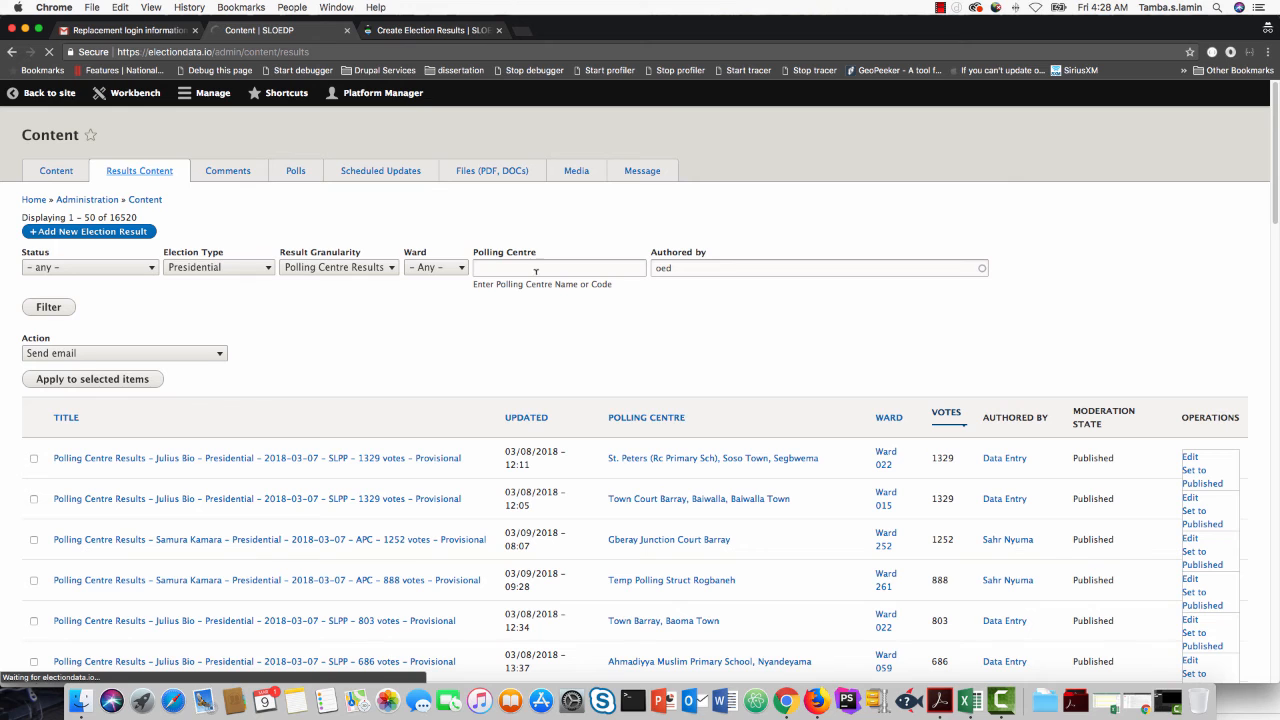
left_click(678, 269)
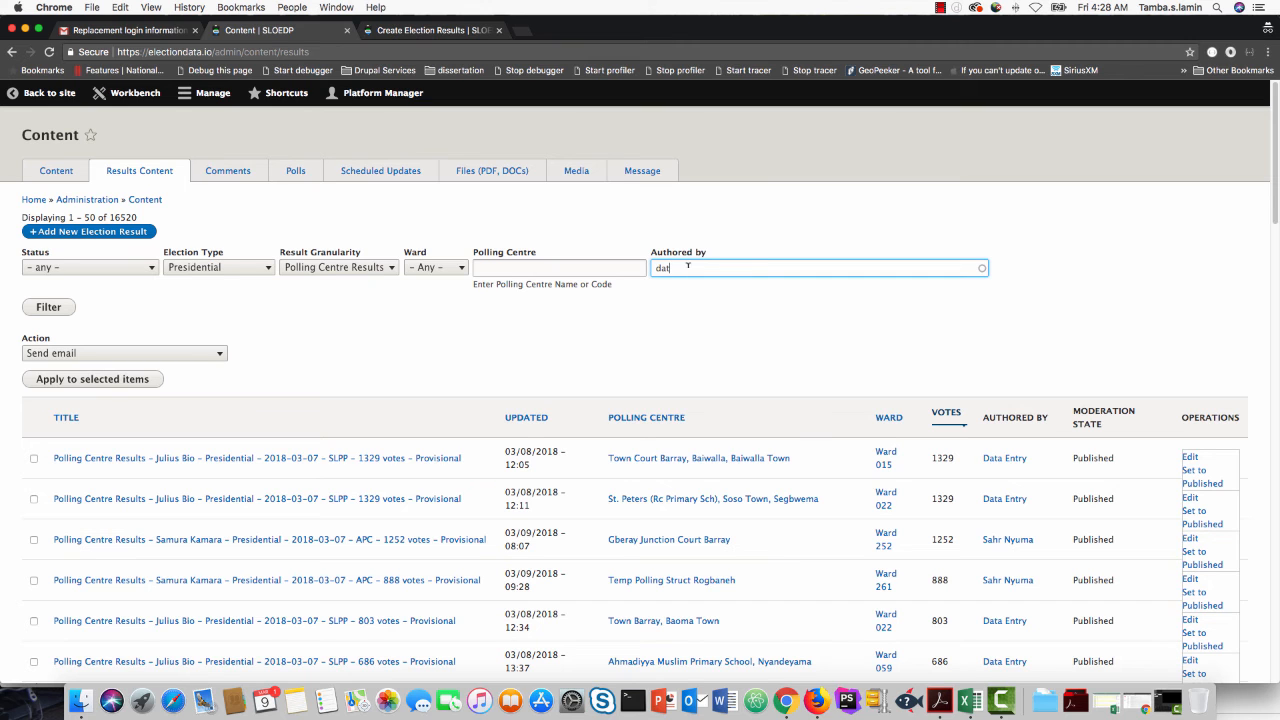
key("BackSpace")
key("BackSpace")
key("BackSpace")
- Sort the presidential polling centre results by most recently updated and look through the update dates, authors and moderation states
scroll(725, 407, "down", 5)
scroll(771, 408, "up", 4)
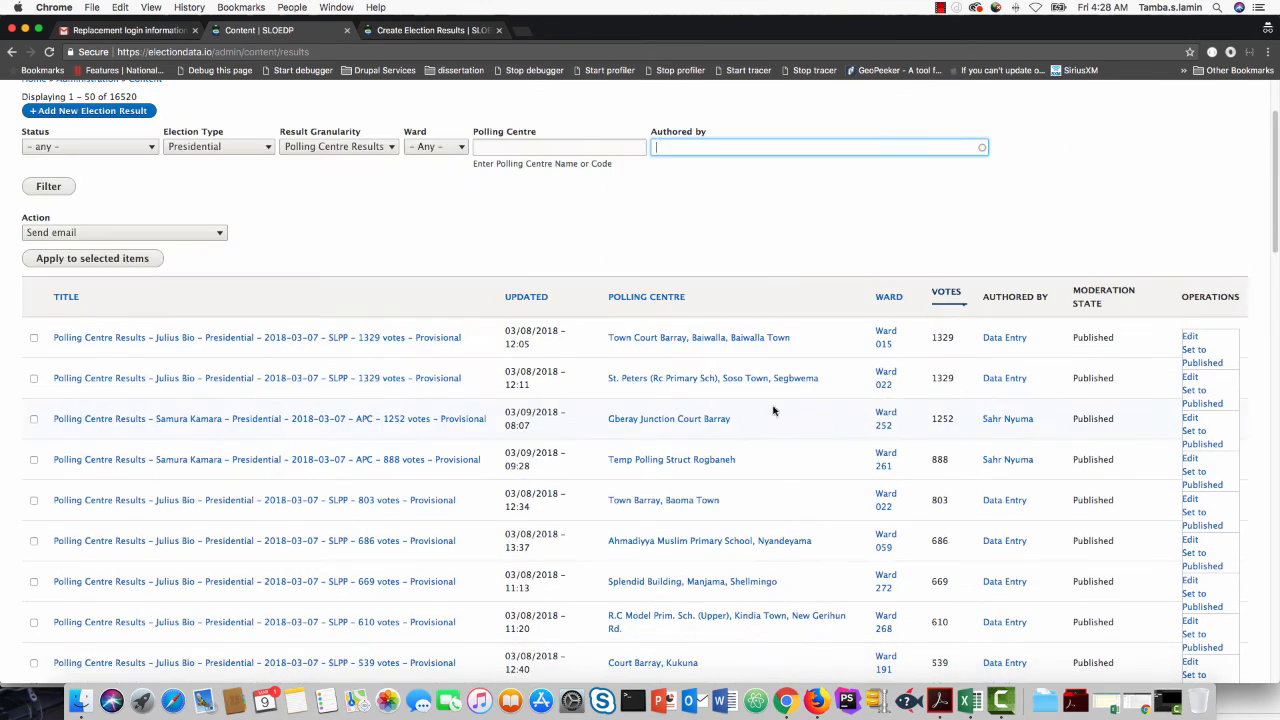
scroll(771, 408, "down", 2)
scroll(1010, 345, "up", 2)
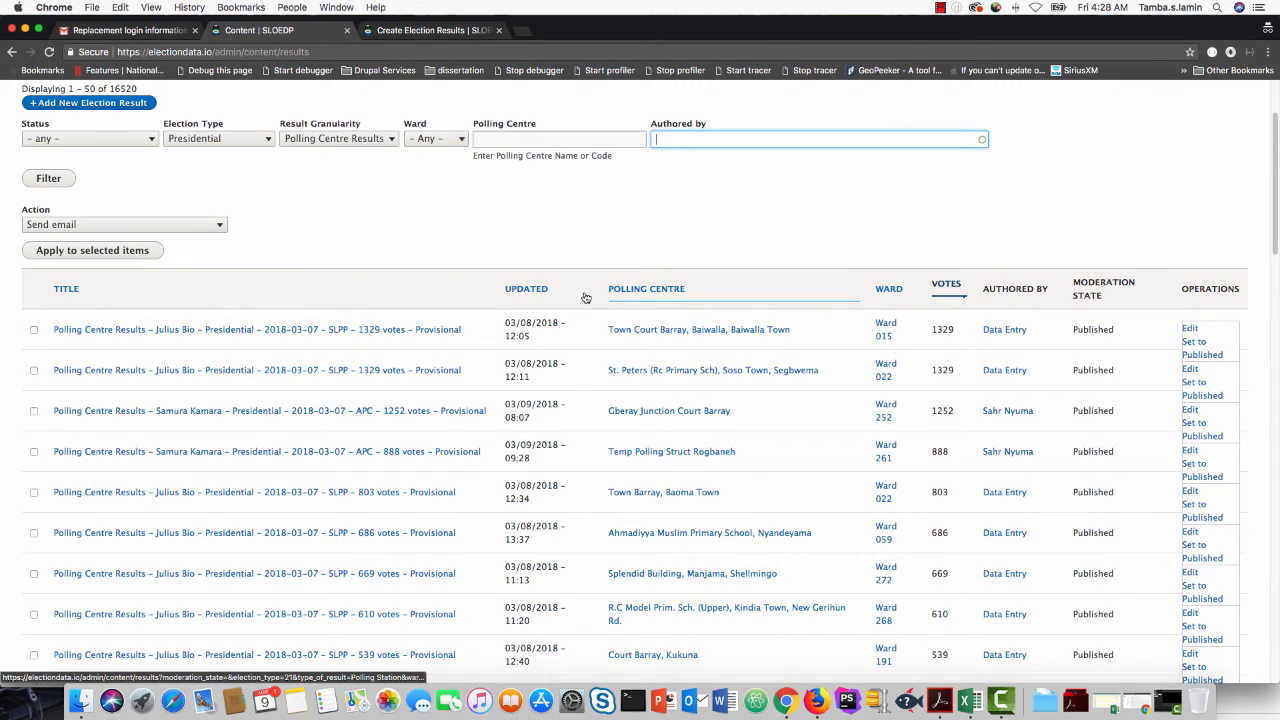
left_click(530, 290)
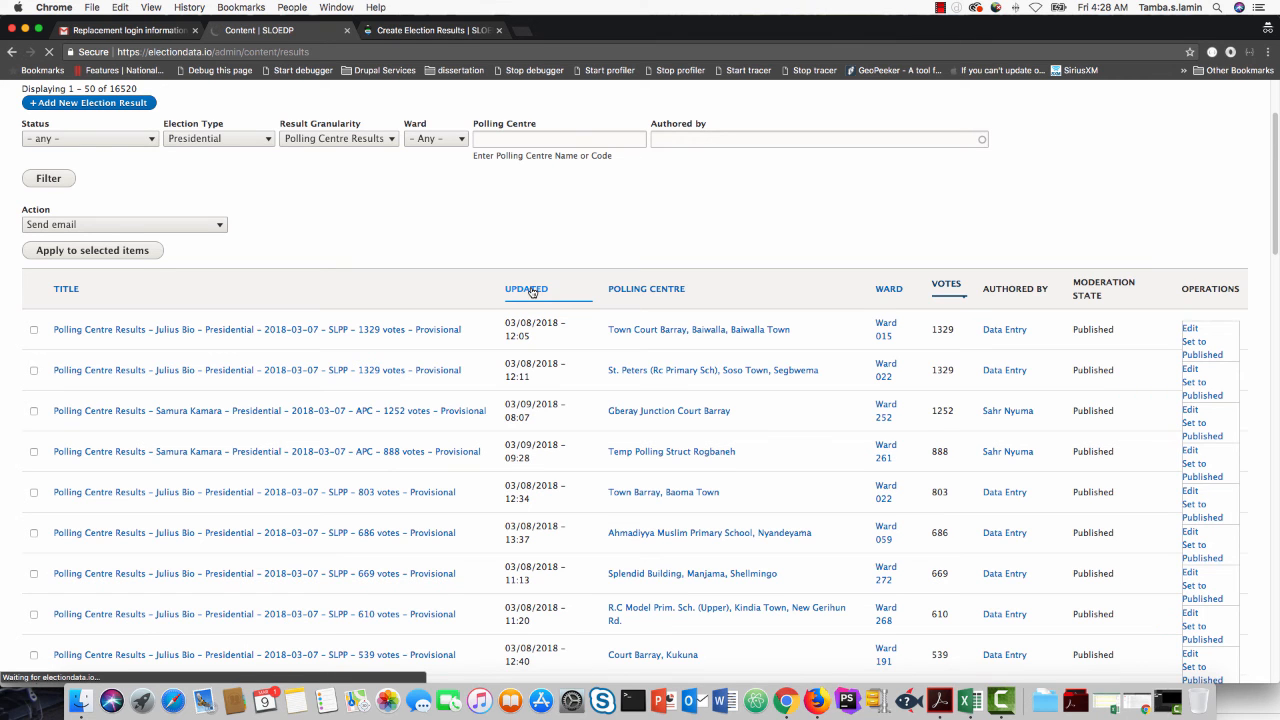
scroll(592, 457, "down", 1)
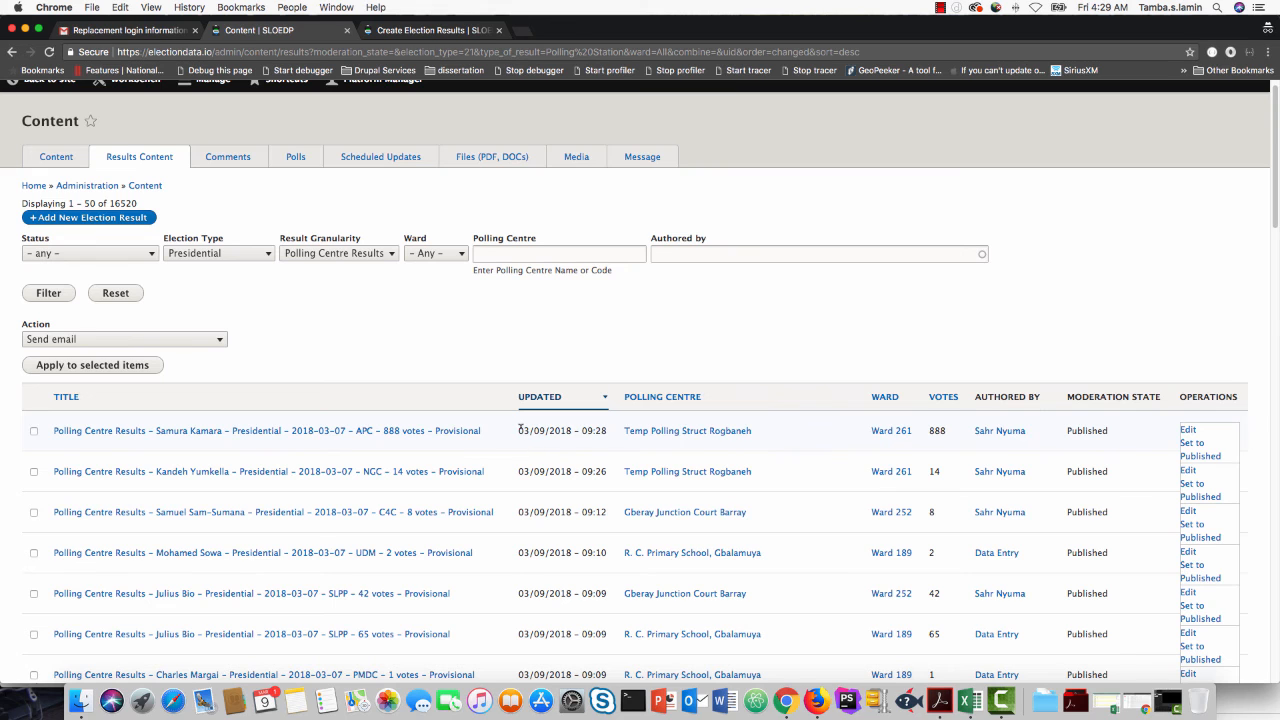
left_click_drag(520, 428, 566, 431)
scroll(554, 471, "down", 2)
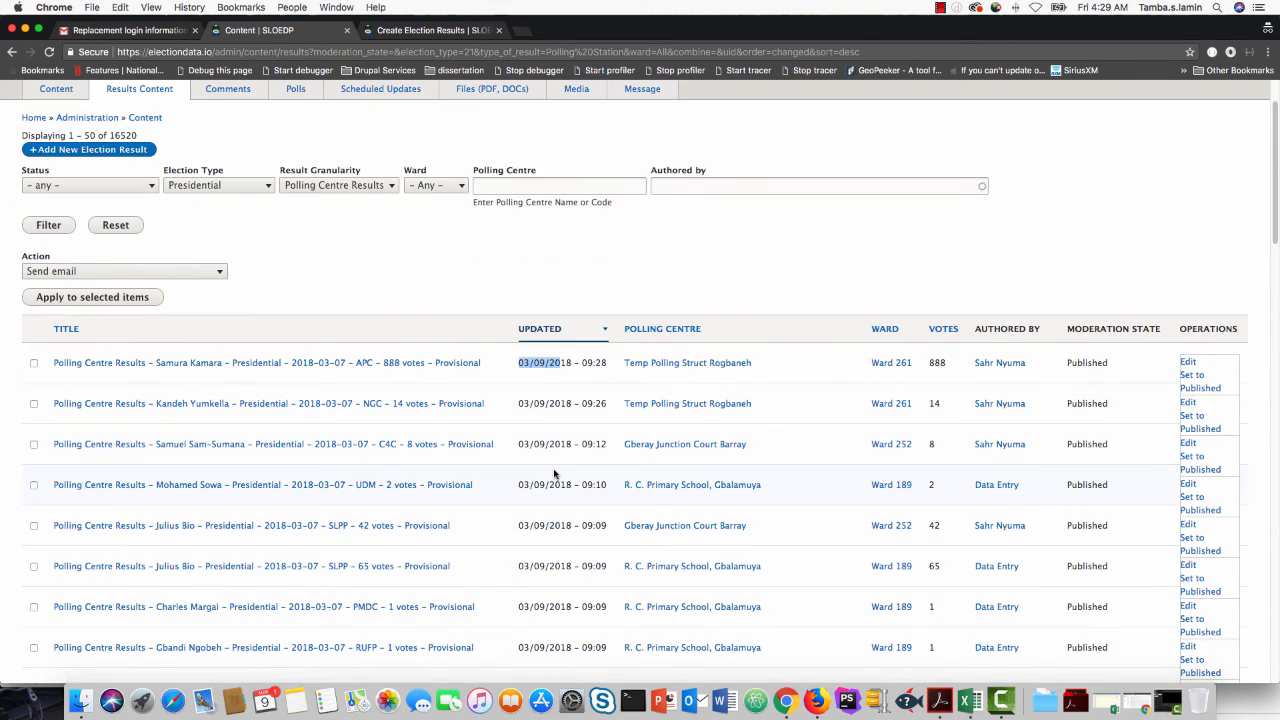
scroll(554, 474, "down", 20)
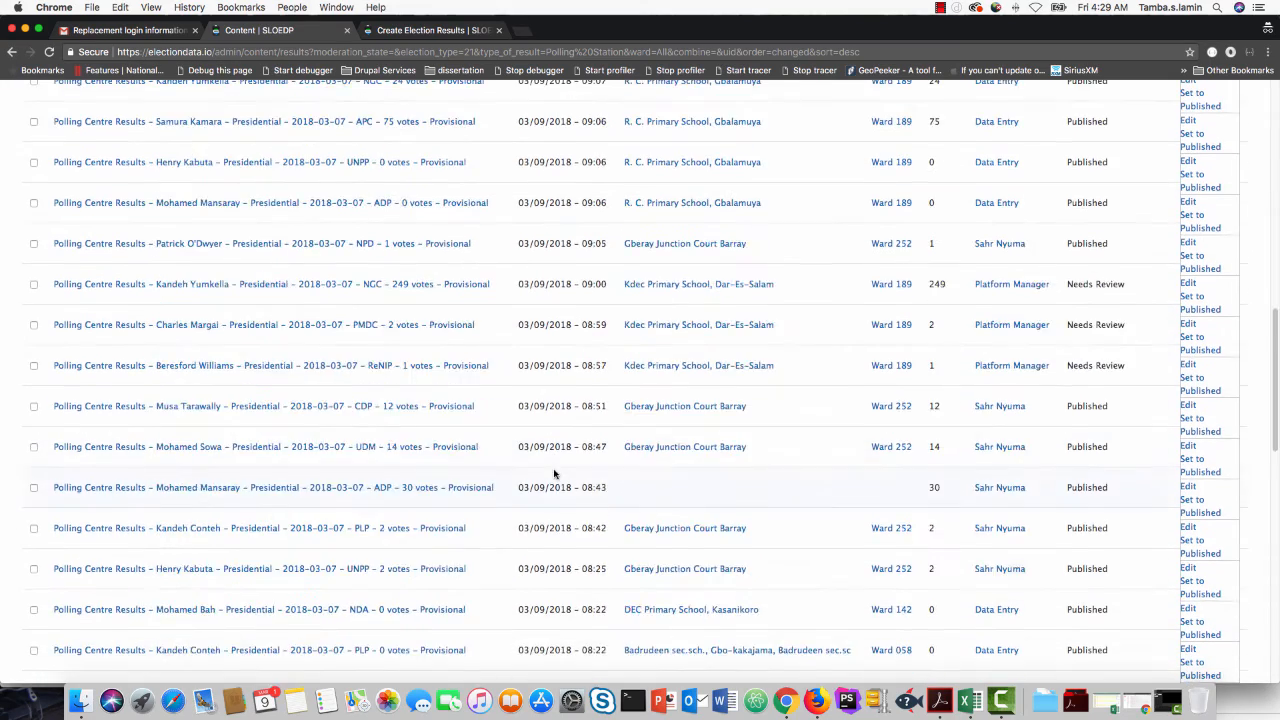
scroll(554, 474, "up", 20)
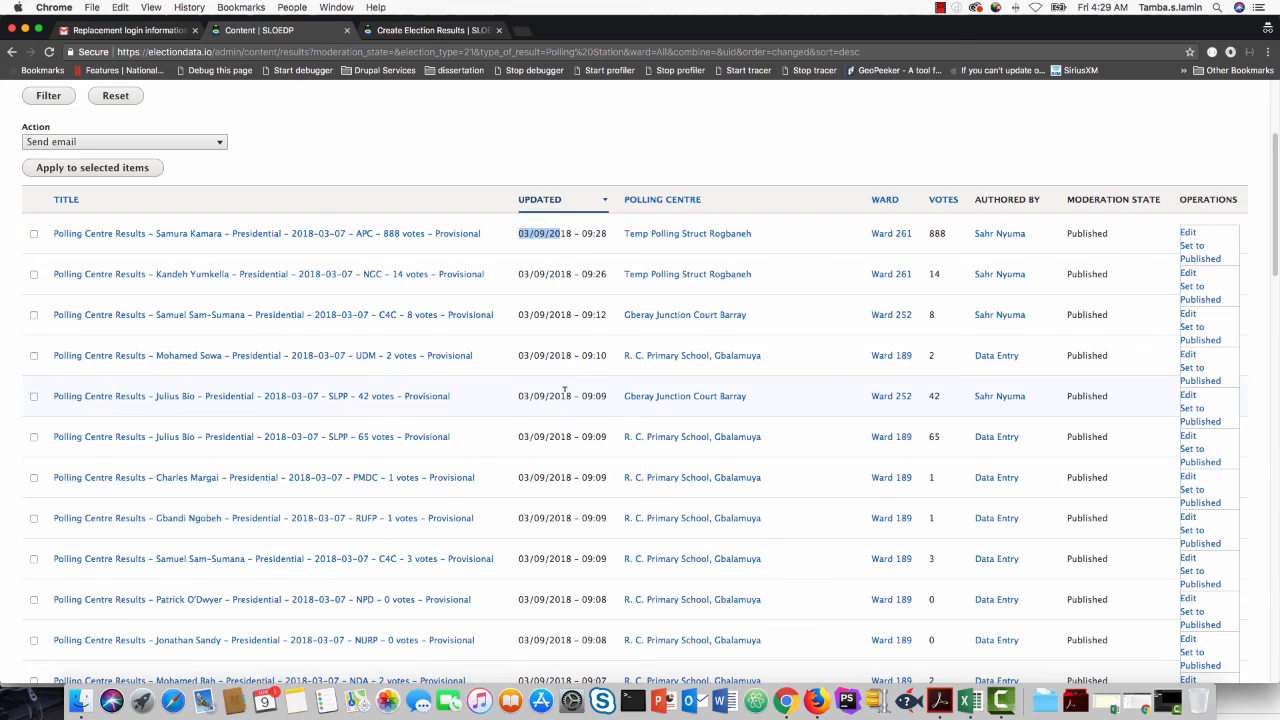
scroll(565, 390, "up", 5)
- Filter the general content list to items authored by Platform Manager and look through them
left_click(60, 173)
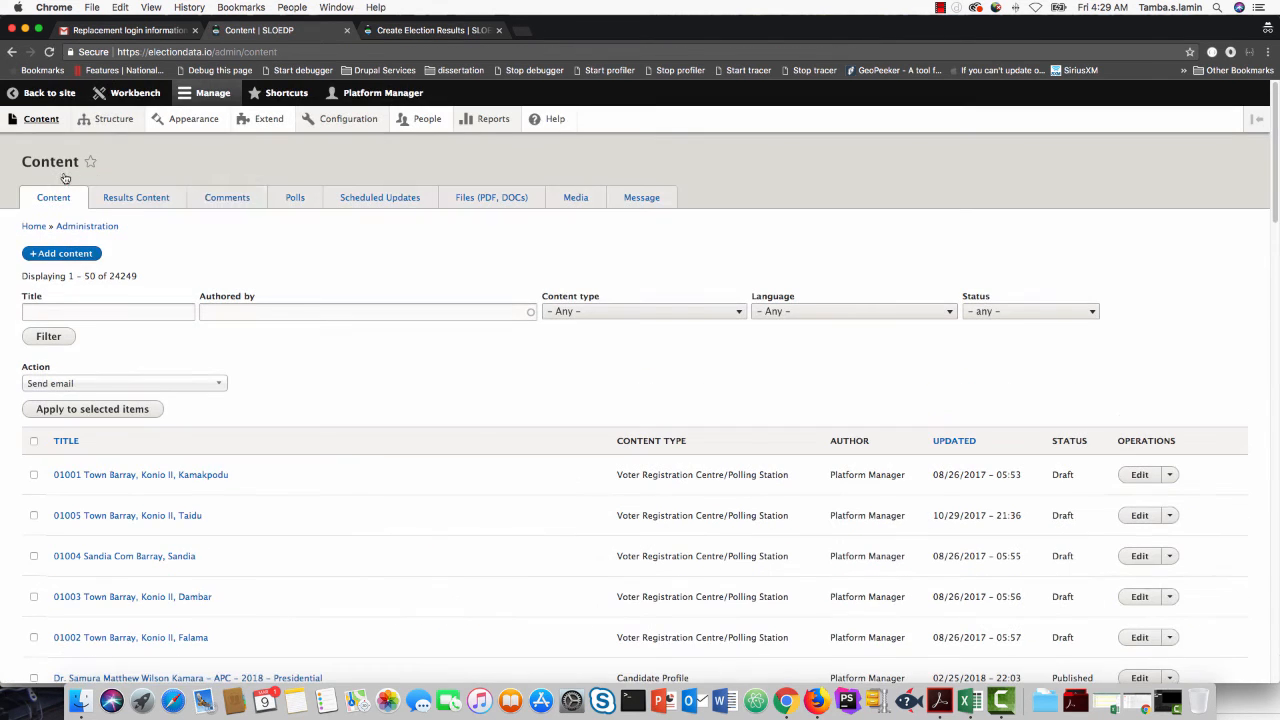
left_click(334, 313)
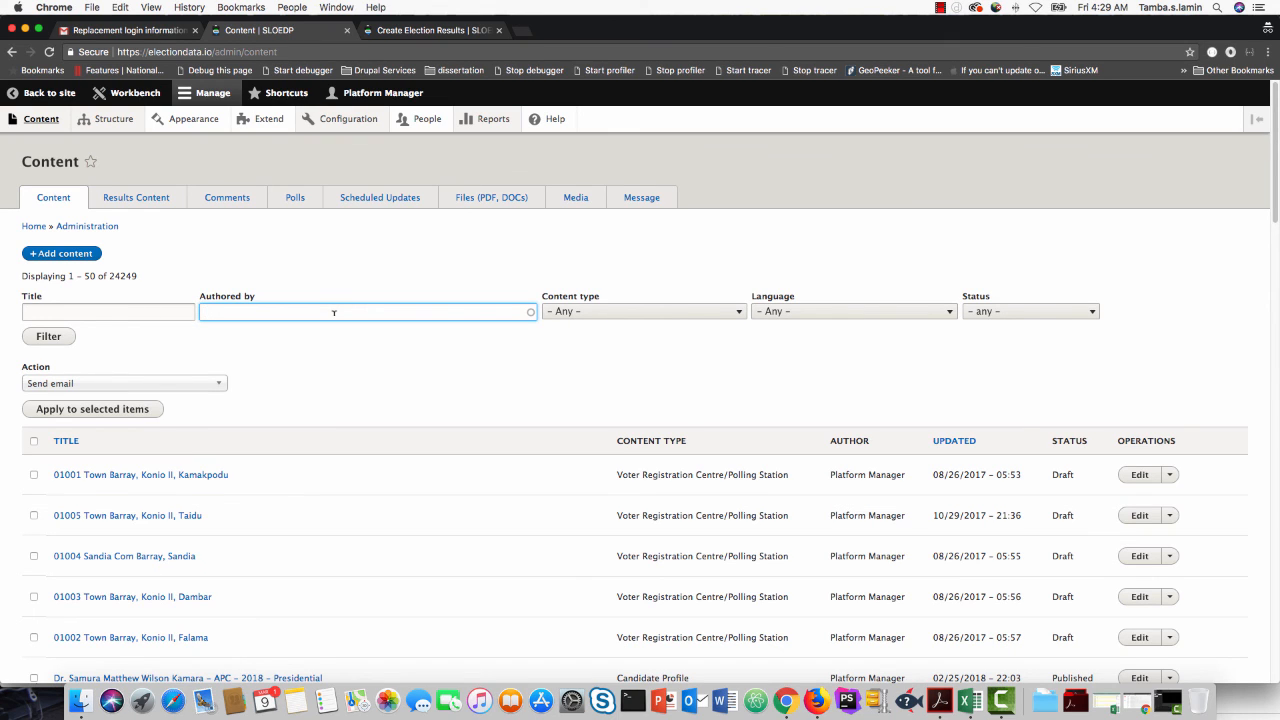
type("oe")
key("BackSpace")
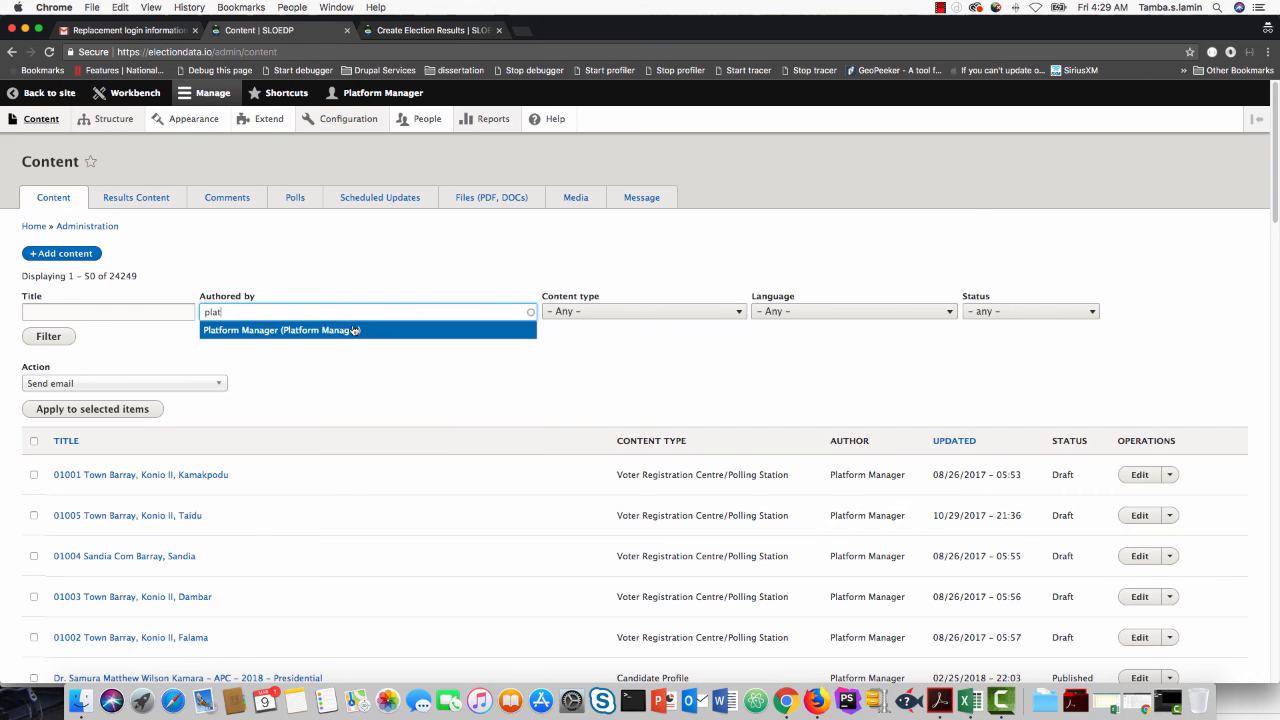
left_click(350, 332)
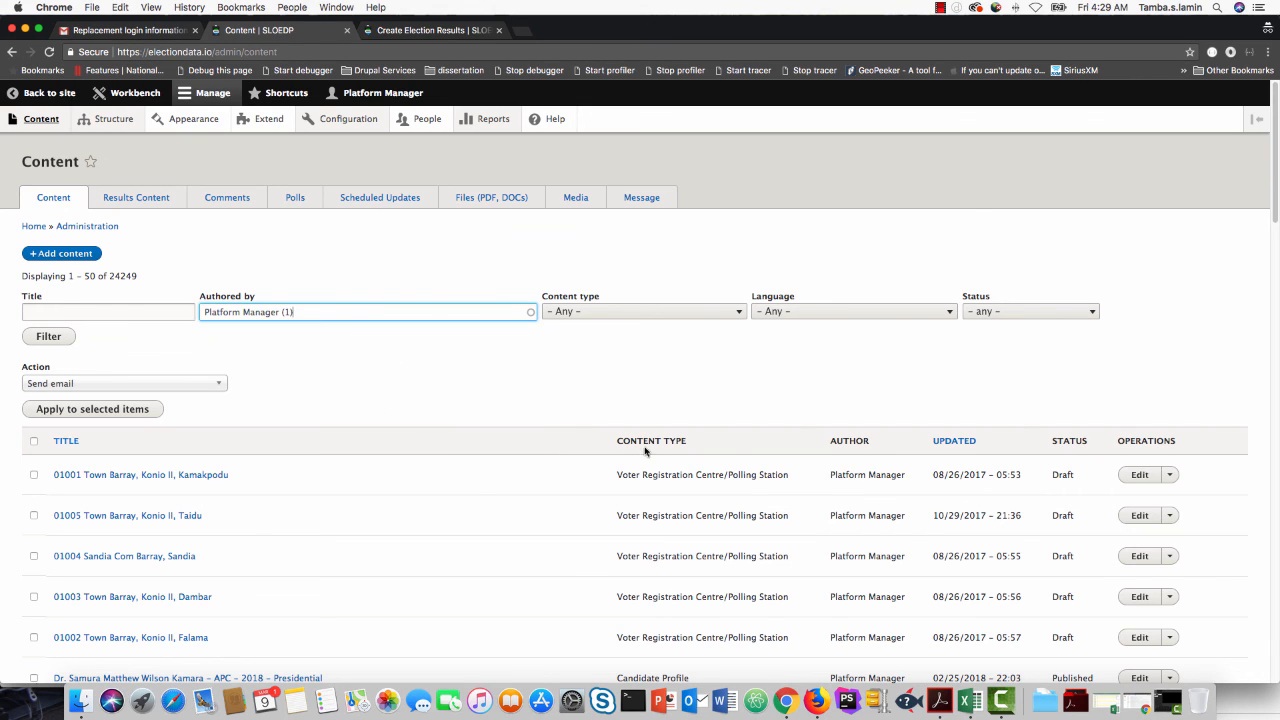
left_click(45, 340)
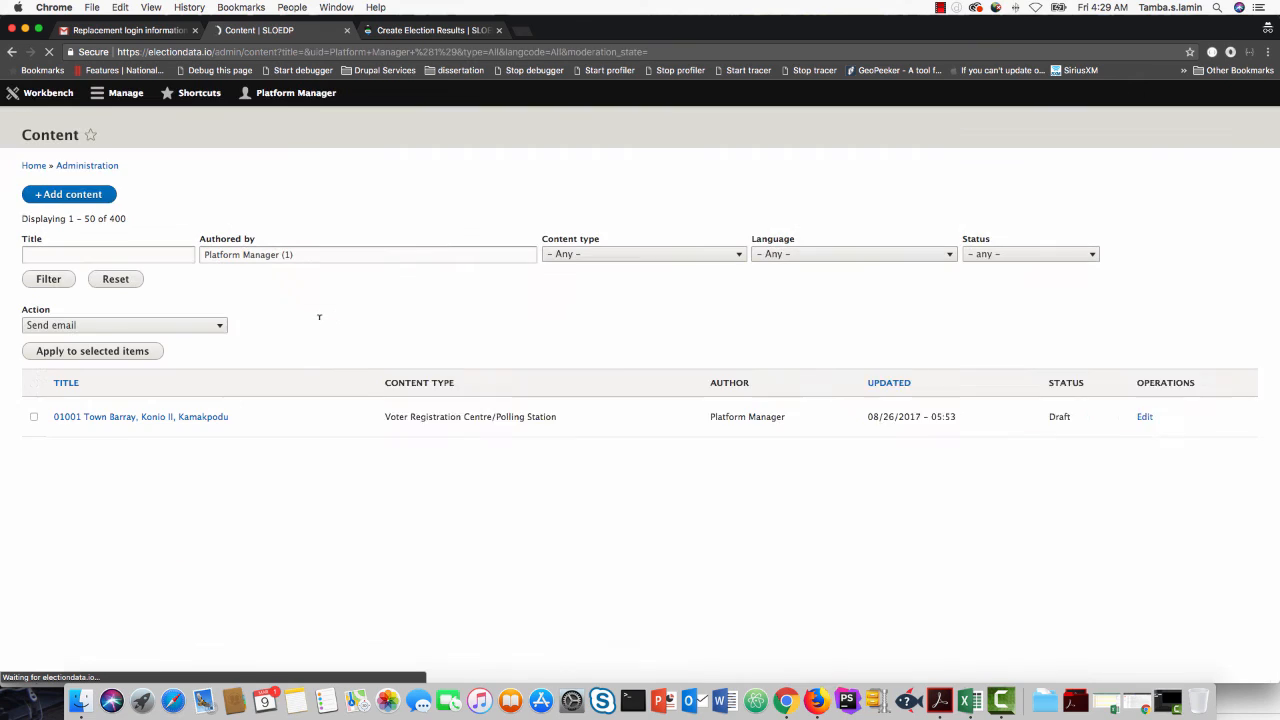
scroll(324, 415, "down", 1)
scroll(324, 415, "down", 20)
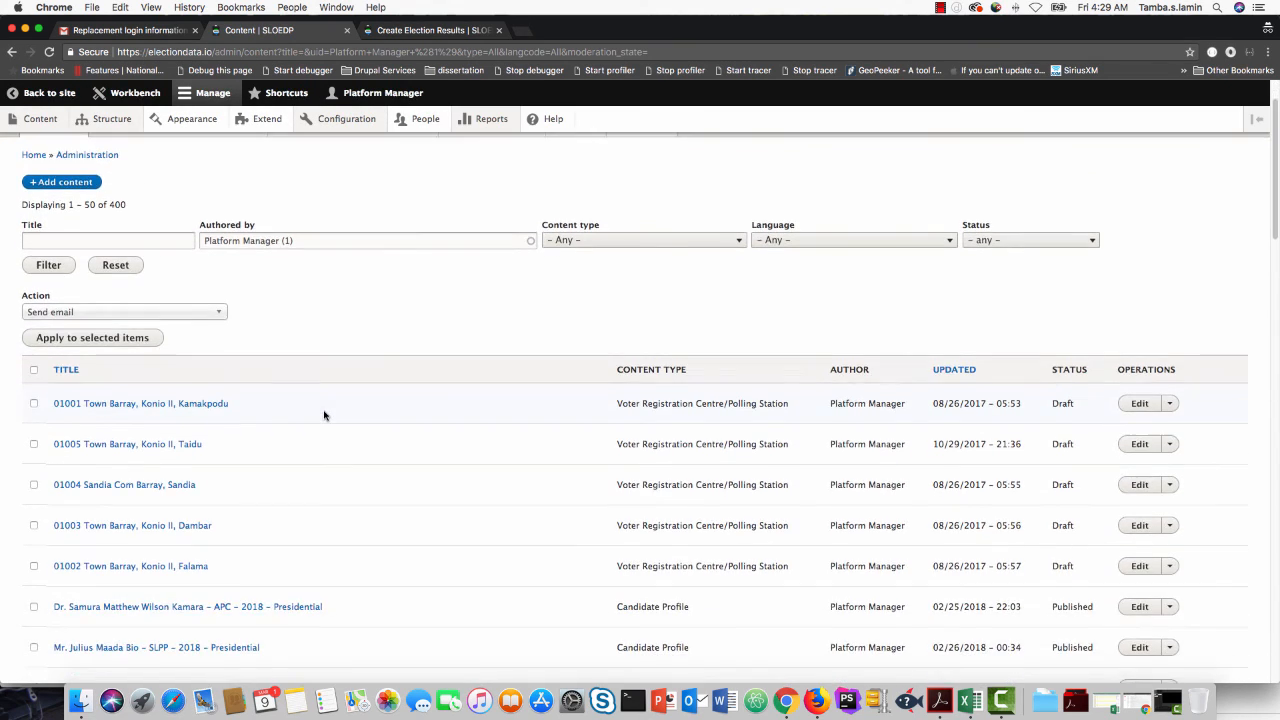
scroll(324, 415, "up", 20)
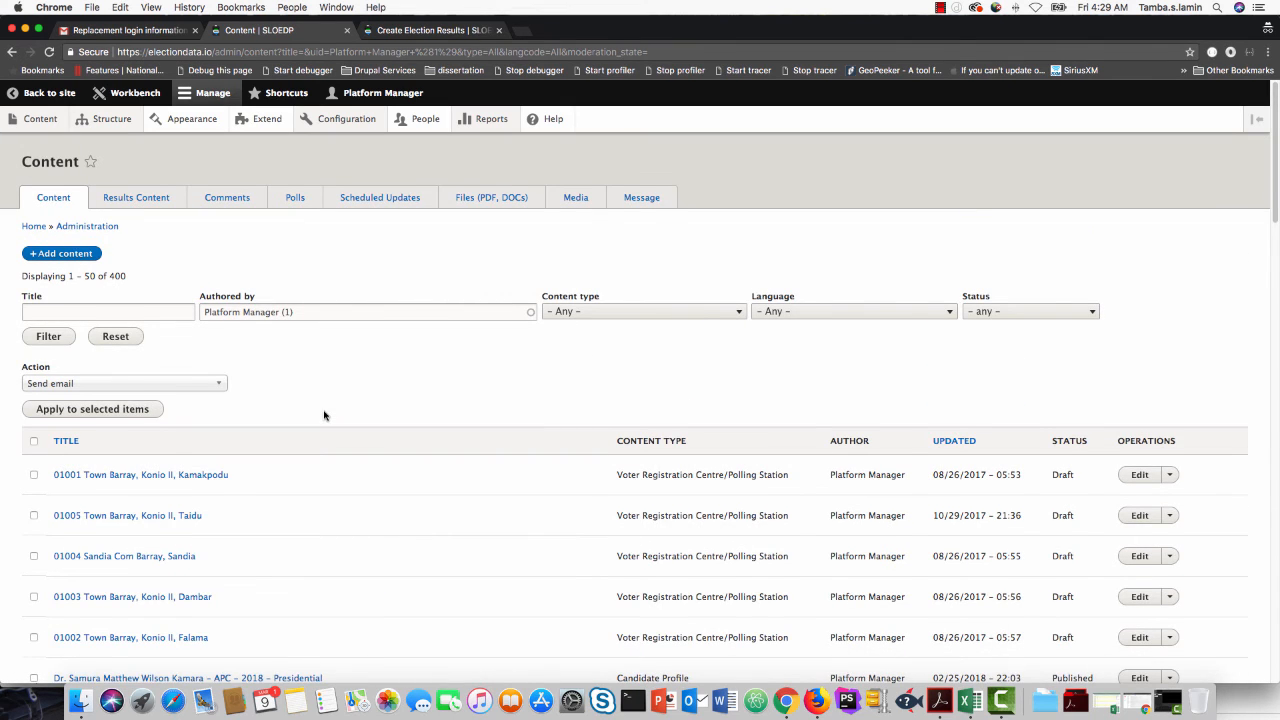
- Narrow the author-filtered content list to items with the status Draft and review the entries
scroll(324, 415, "down", 1)
scroll(324, 415, "down", 1)
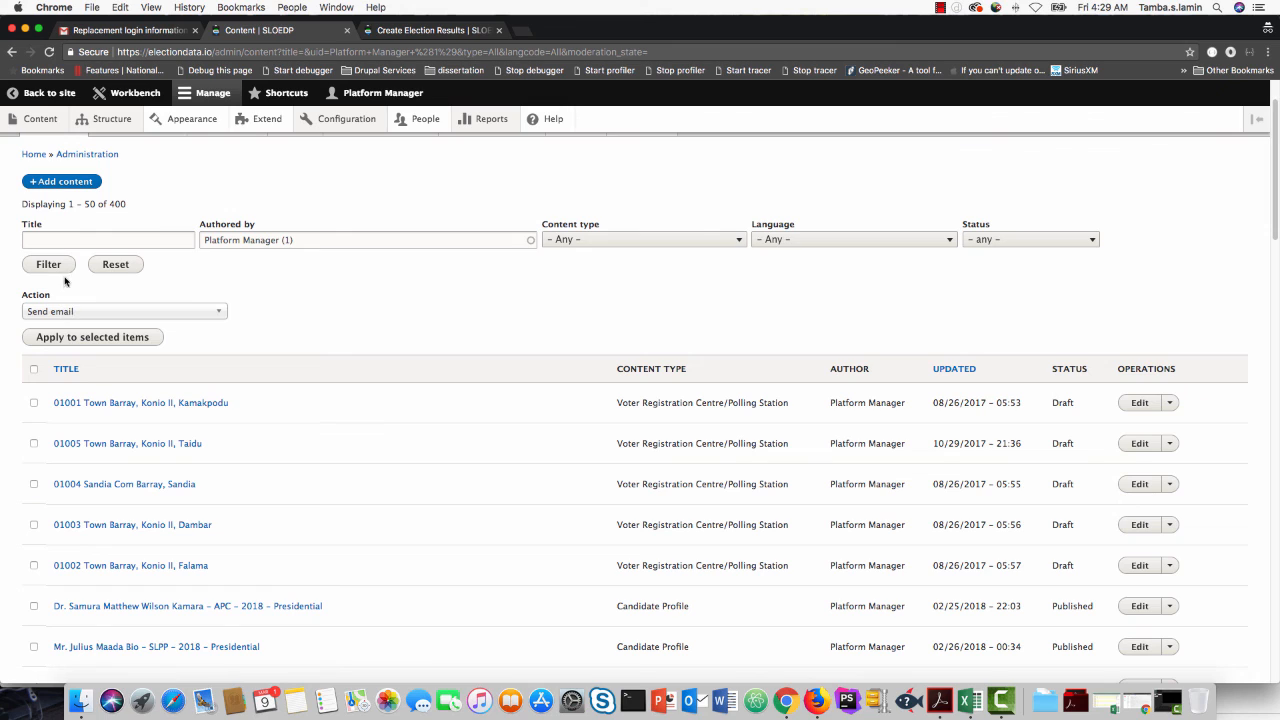
left_click(978, 240)
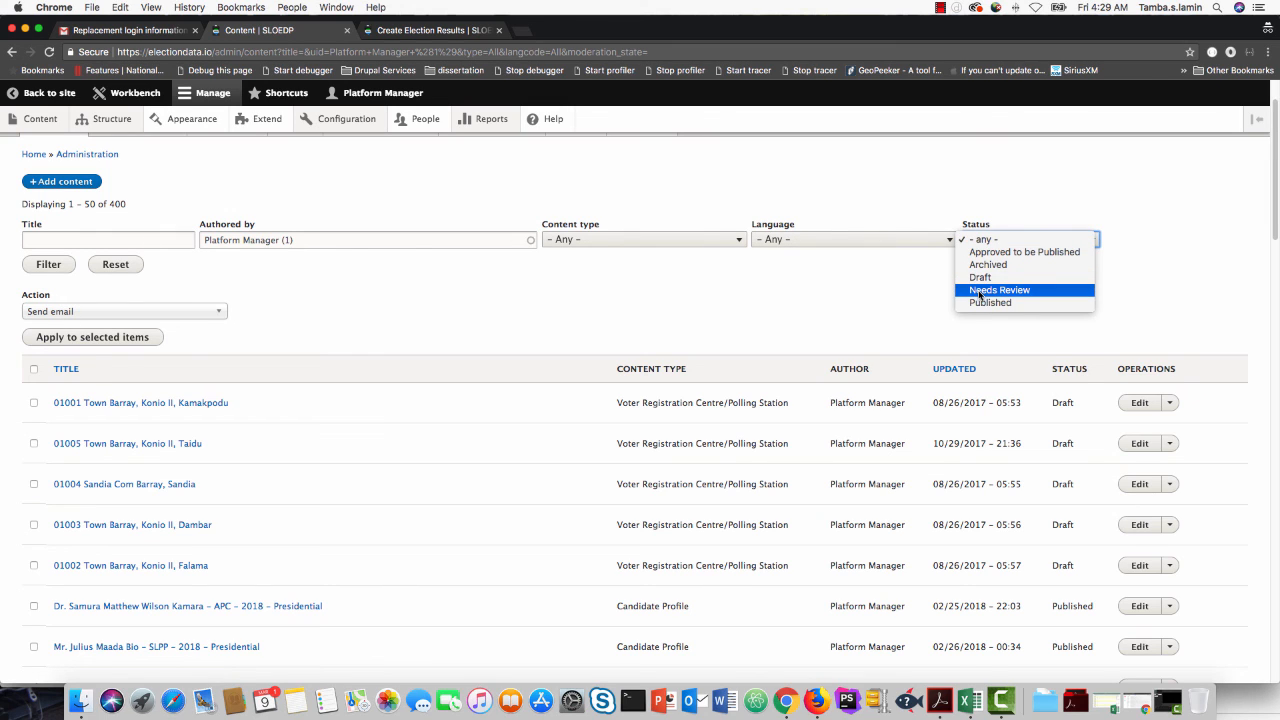
left_click(980, 277)
left_click(46, 266)
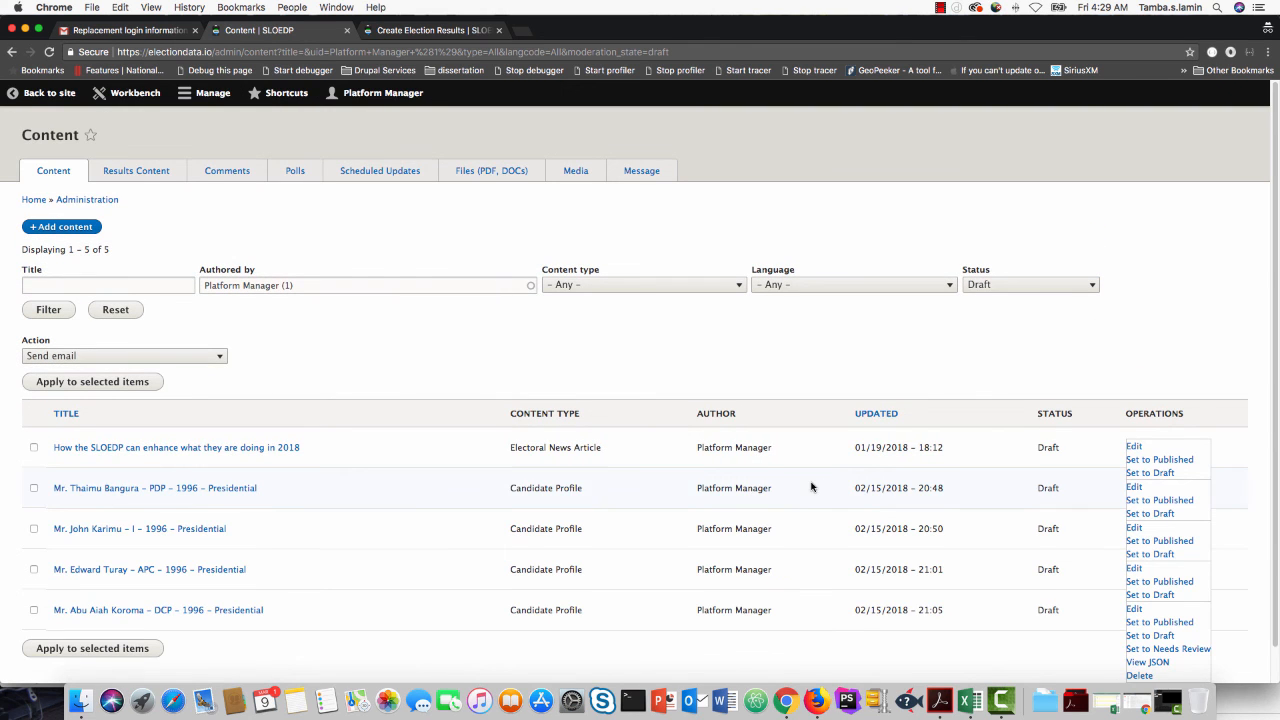
scroll(811, 487, "down", 1)
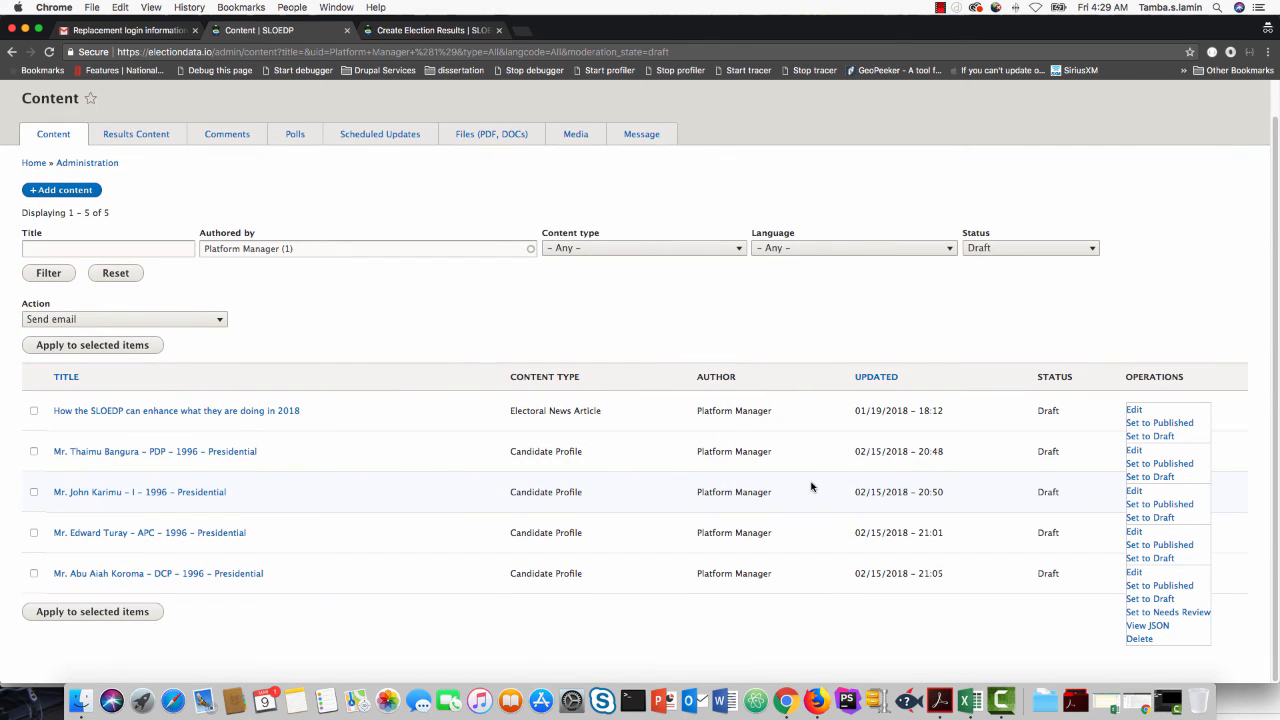
scroll(811, 487, "up", 1)
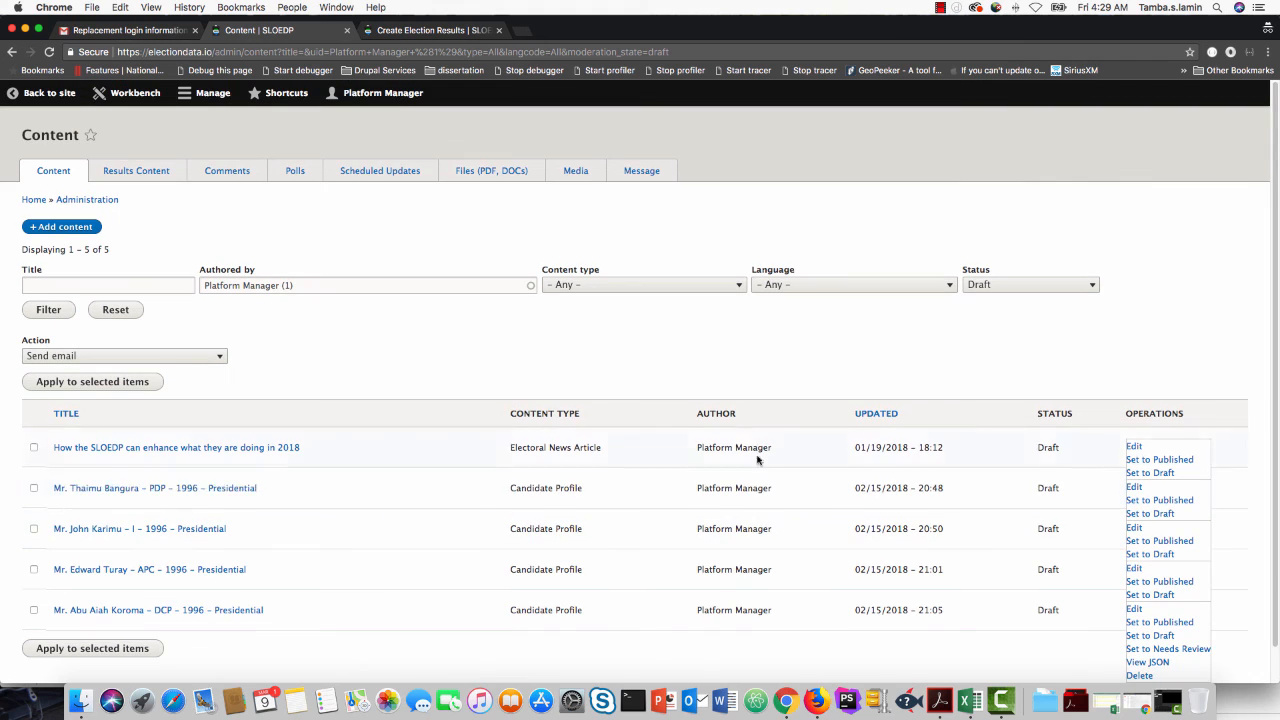
left_click(1002, 702)
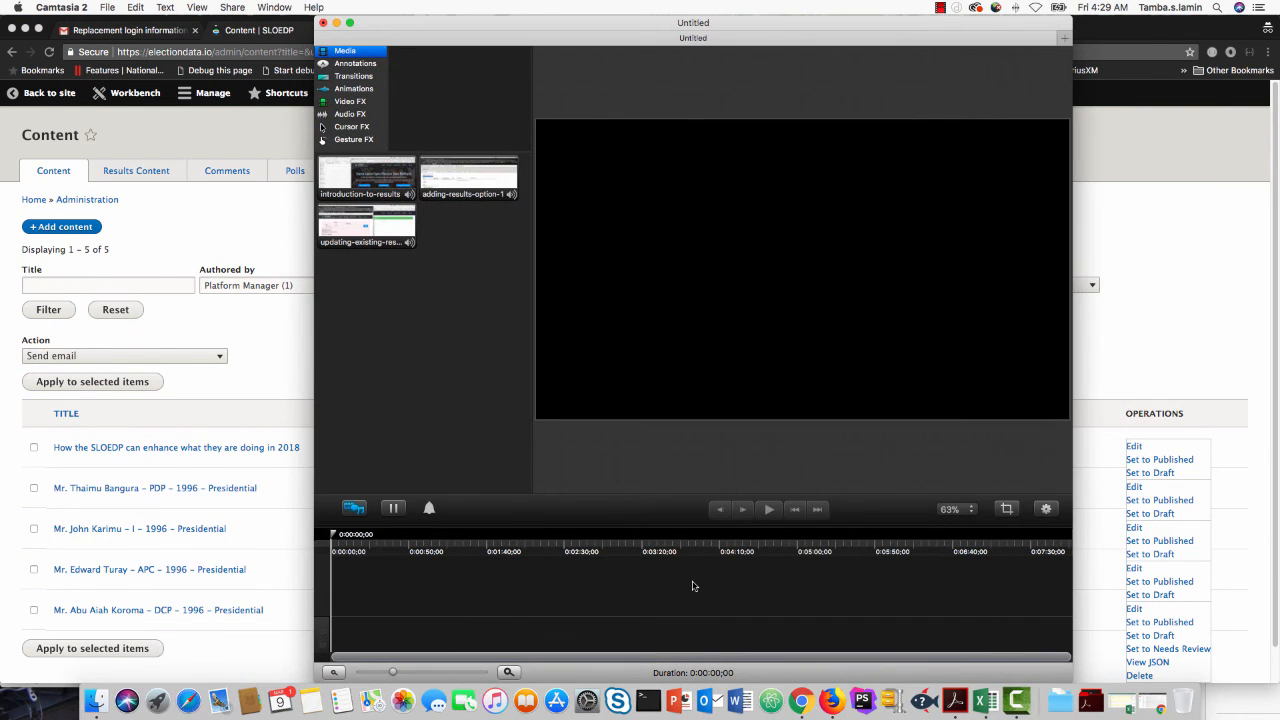